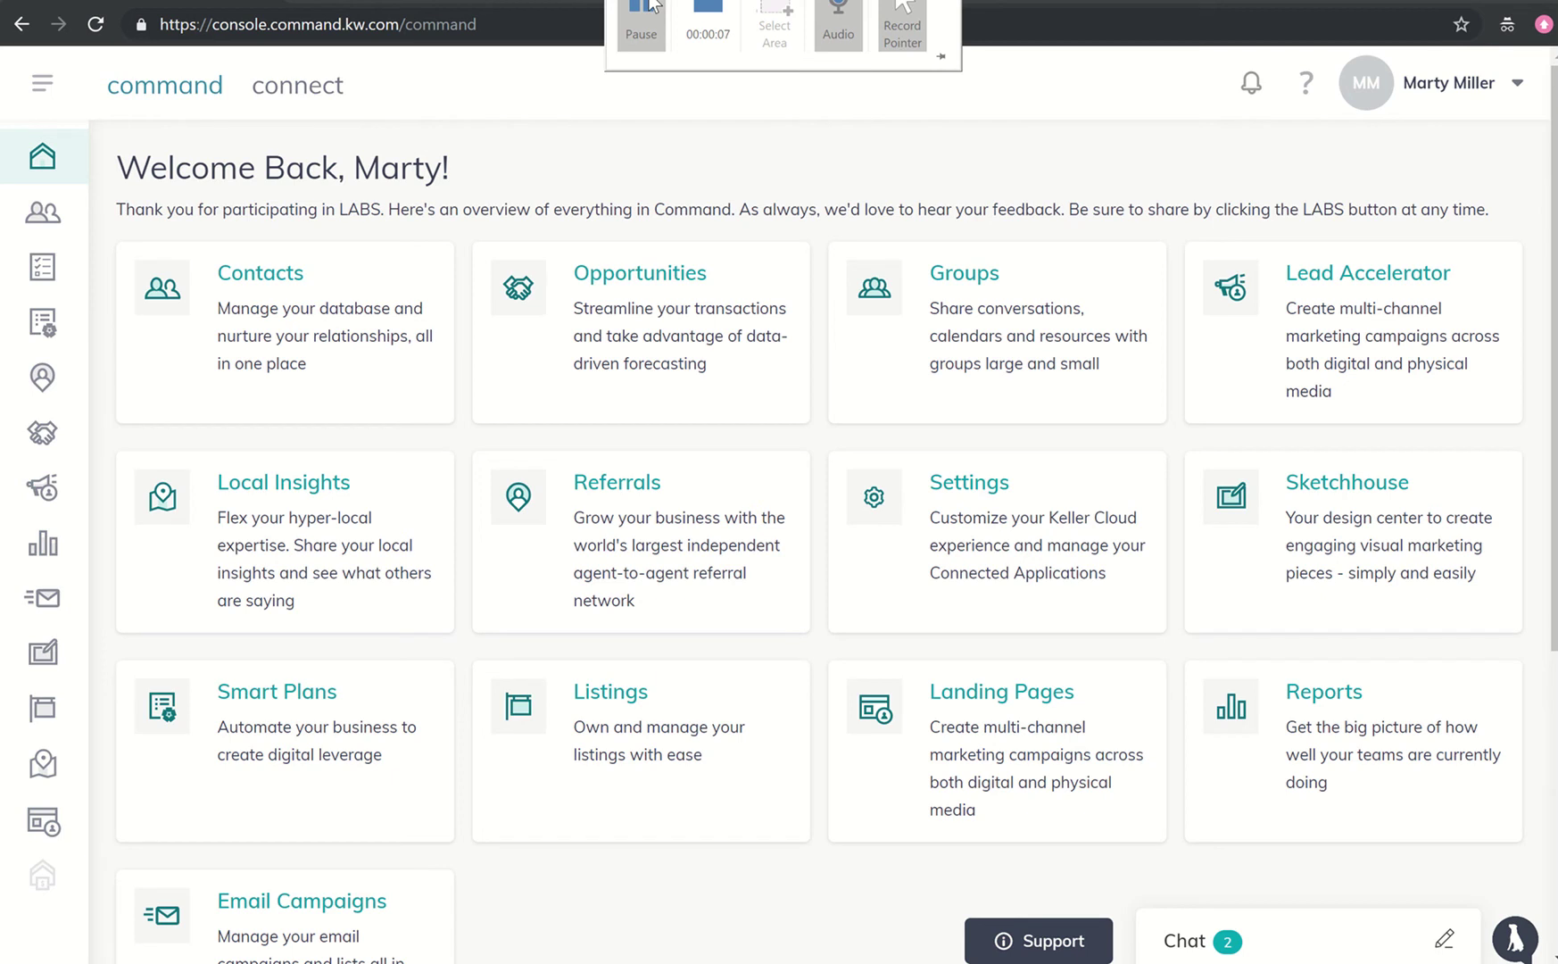
- Open Lead Accelerator's My Marketing Campaigns list from the Command home dashboard
{"action": "left_click", "coordinate": [1305, 277]}
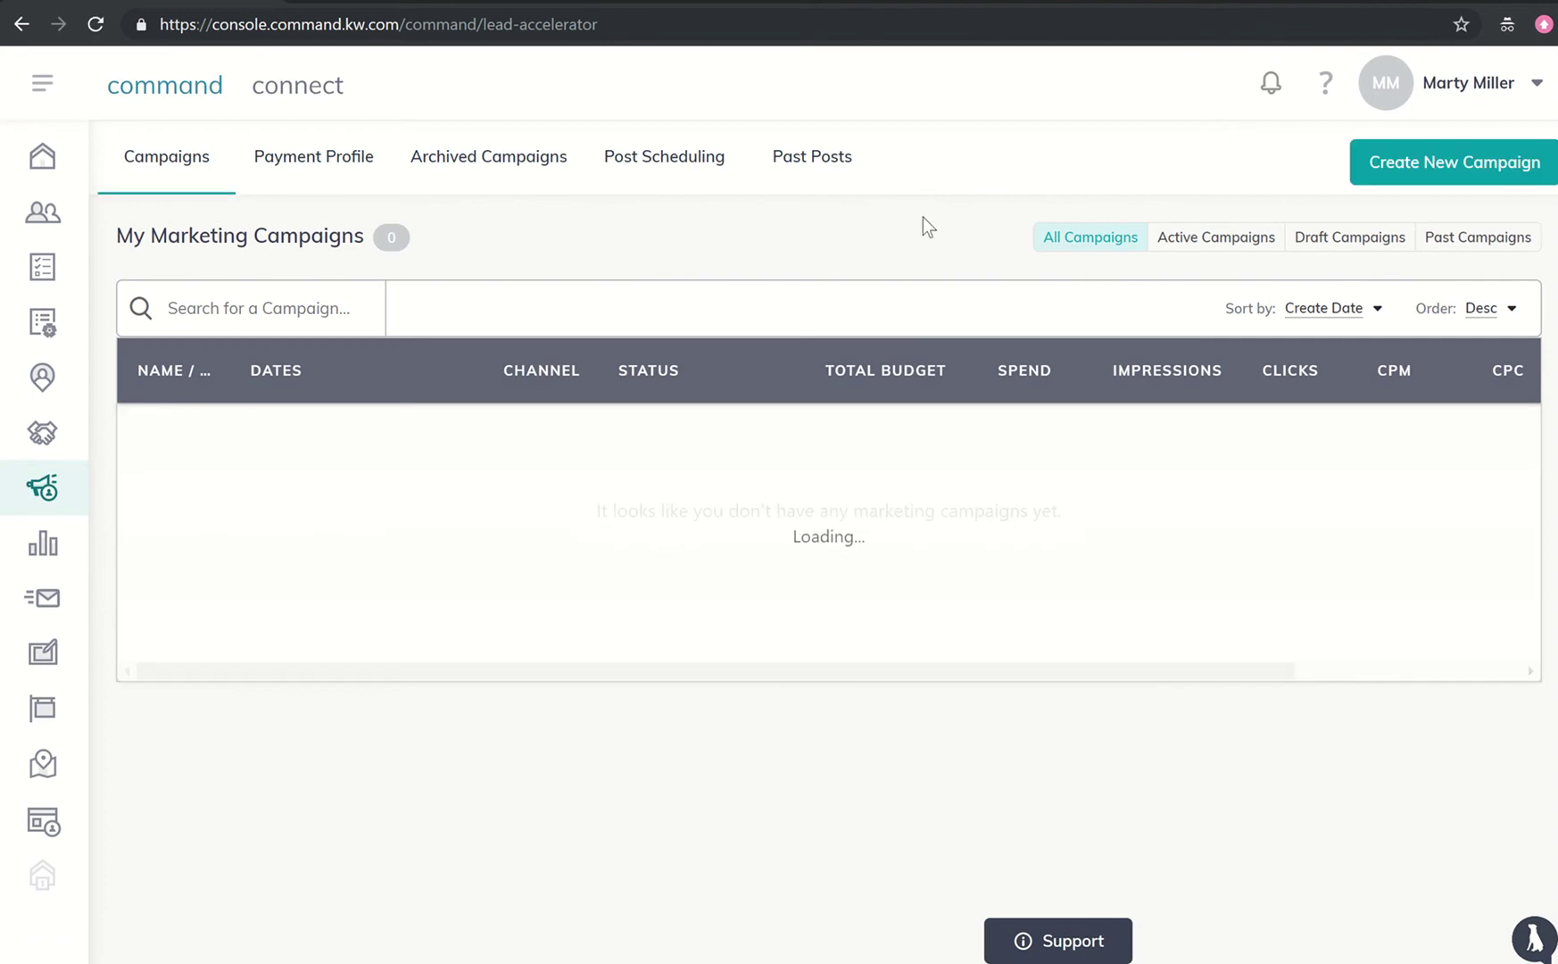
- Create a RealMailers campaign named 'Real Mailer Test One' with the Advertise Listing goal
{"action": "left_click", "coordinate": [1390, 169]}
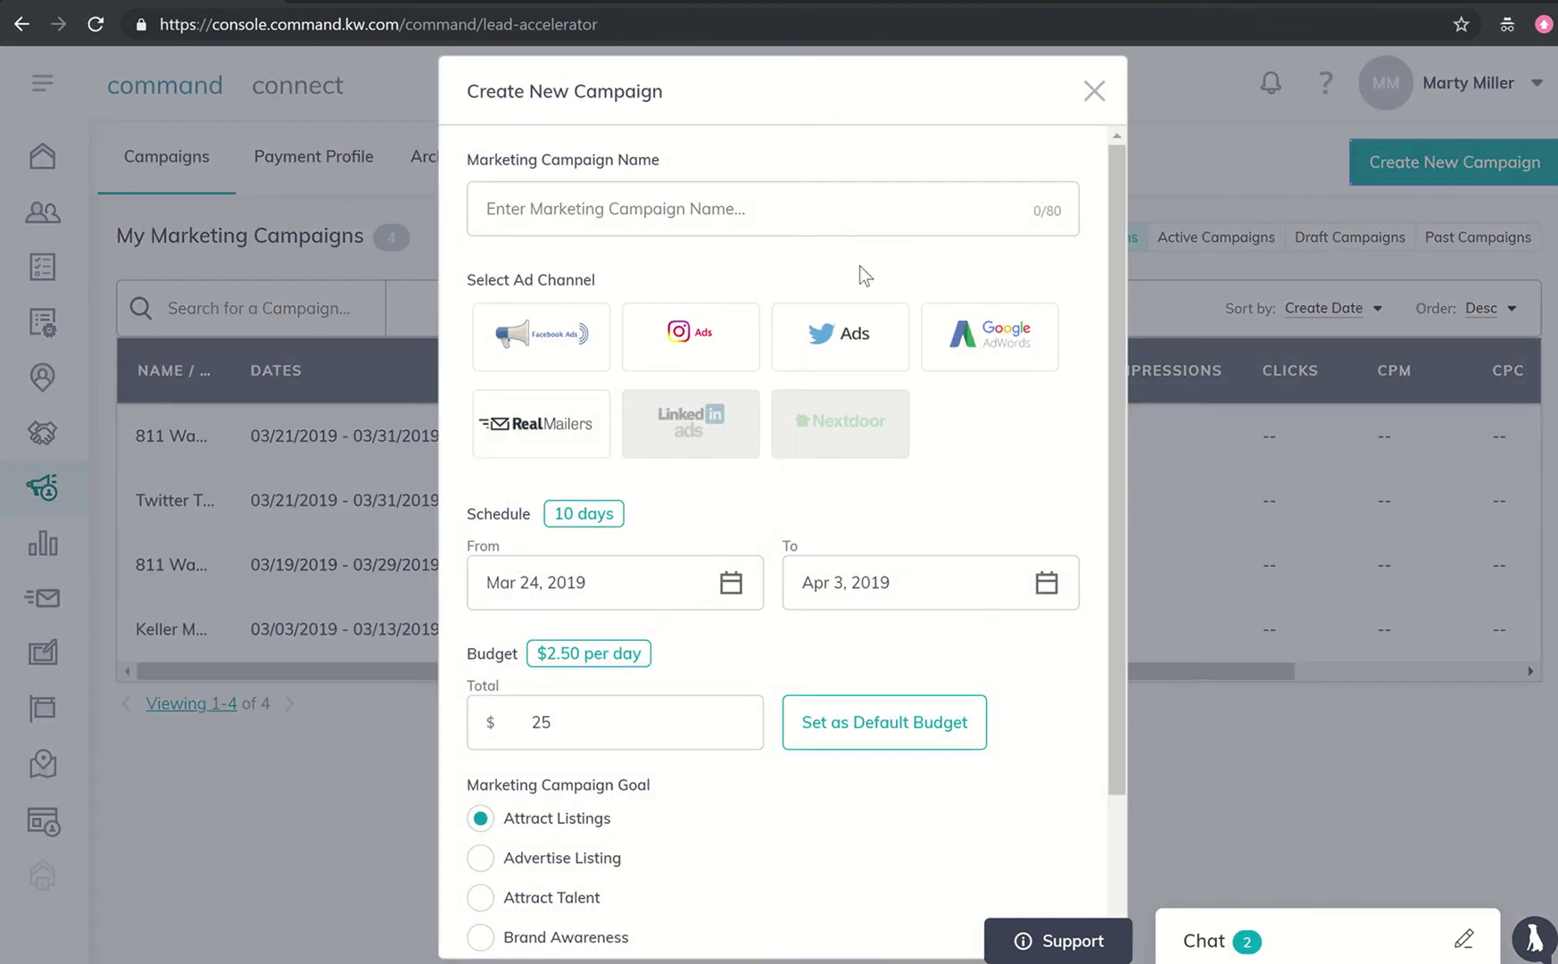
{"action": "left_click", "coordinate": [541, 437]}
{"action": "left_click", "coordinate": [583, 265]}
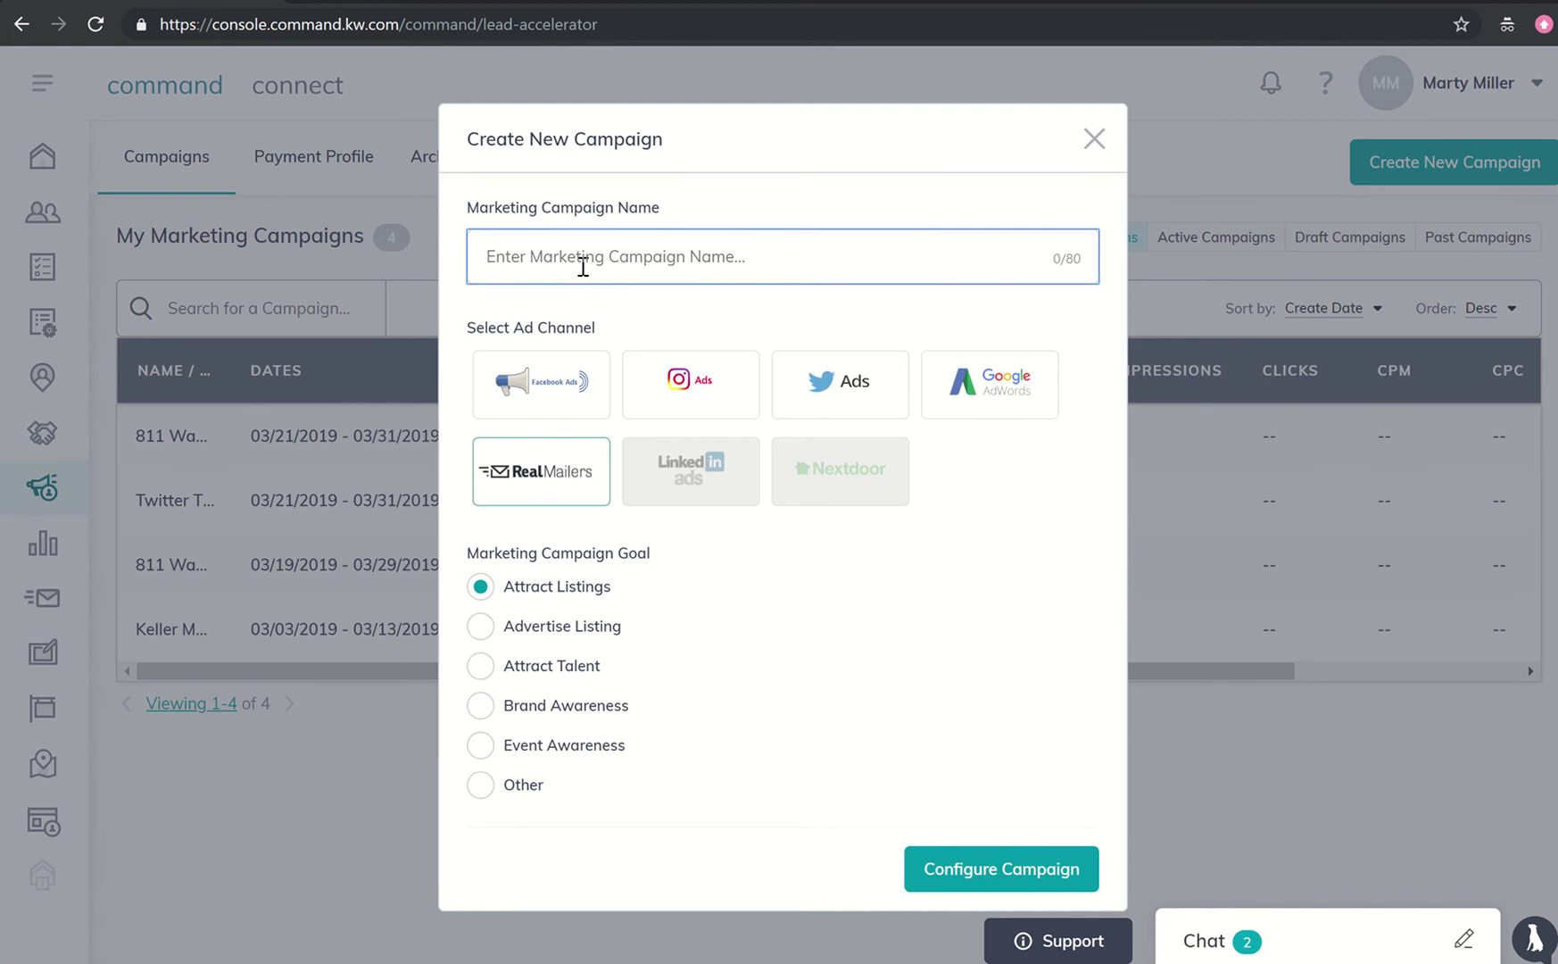
{"action": "type", "text": "Red"}
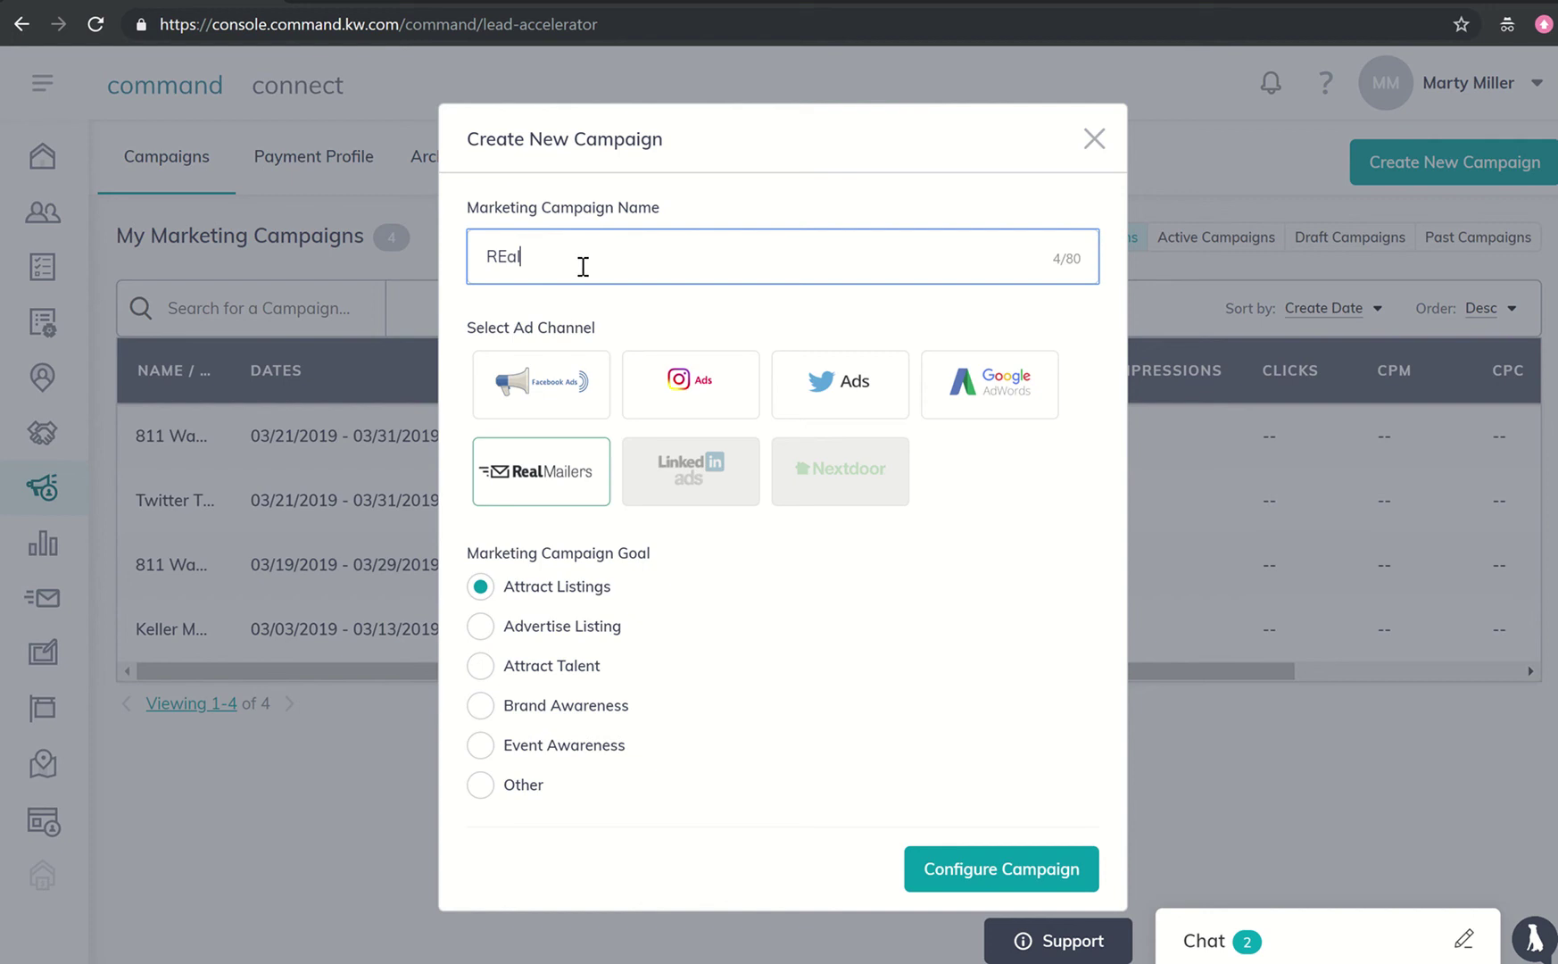
{"action": "type", "text": "l Mailer Test One"}
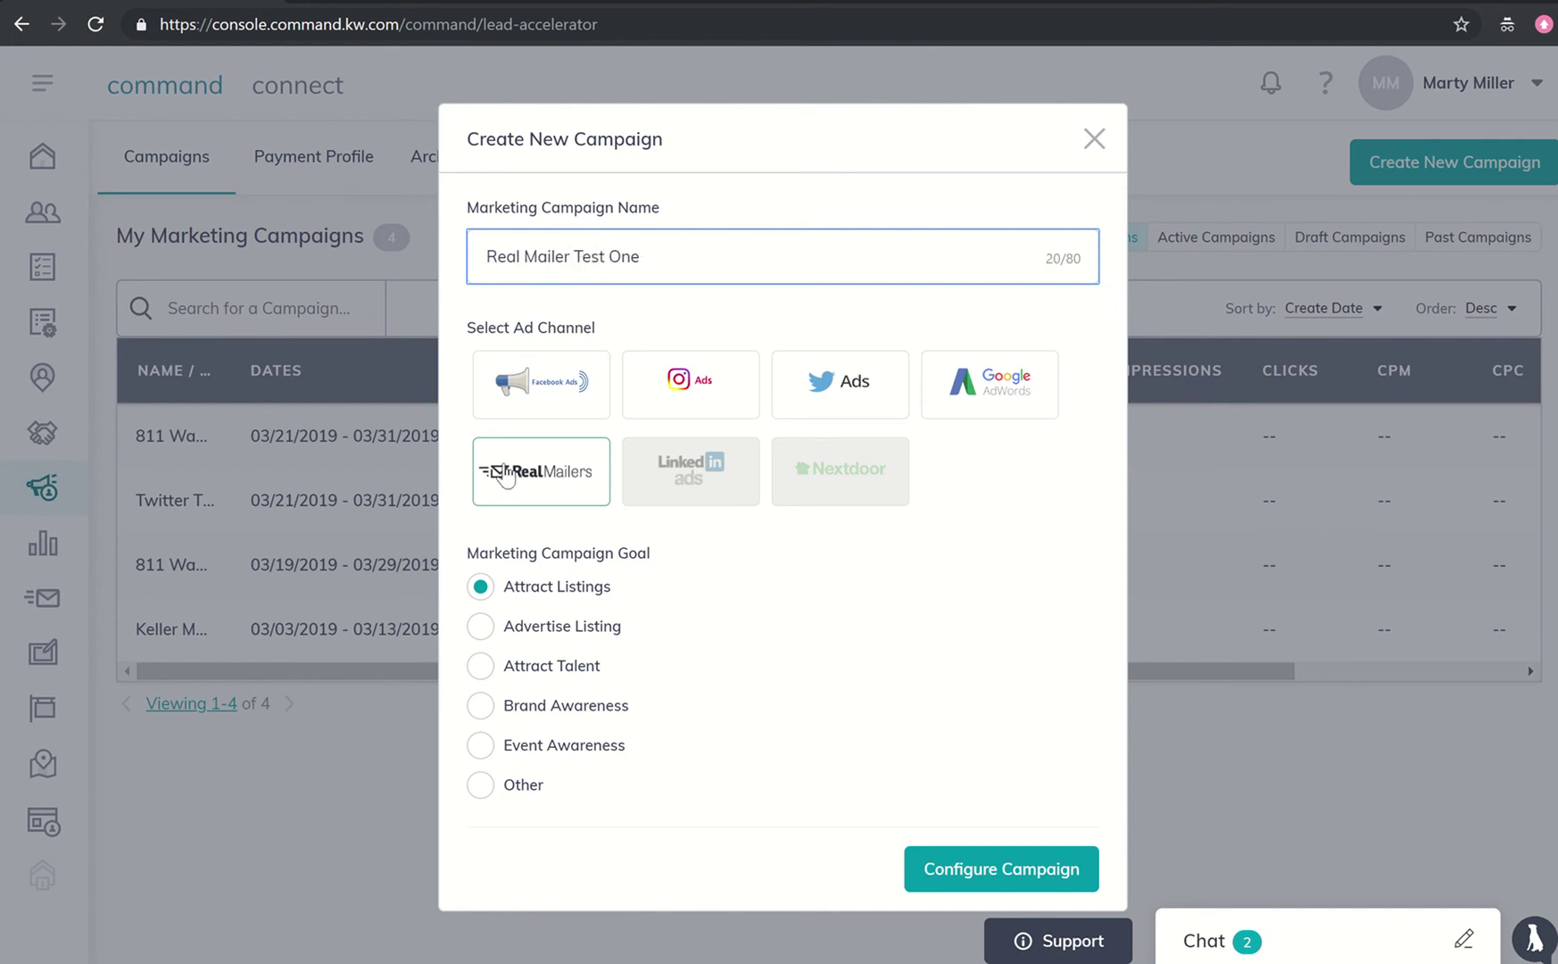
{"action": "left_click", "coordinate": [481, 627]}
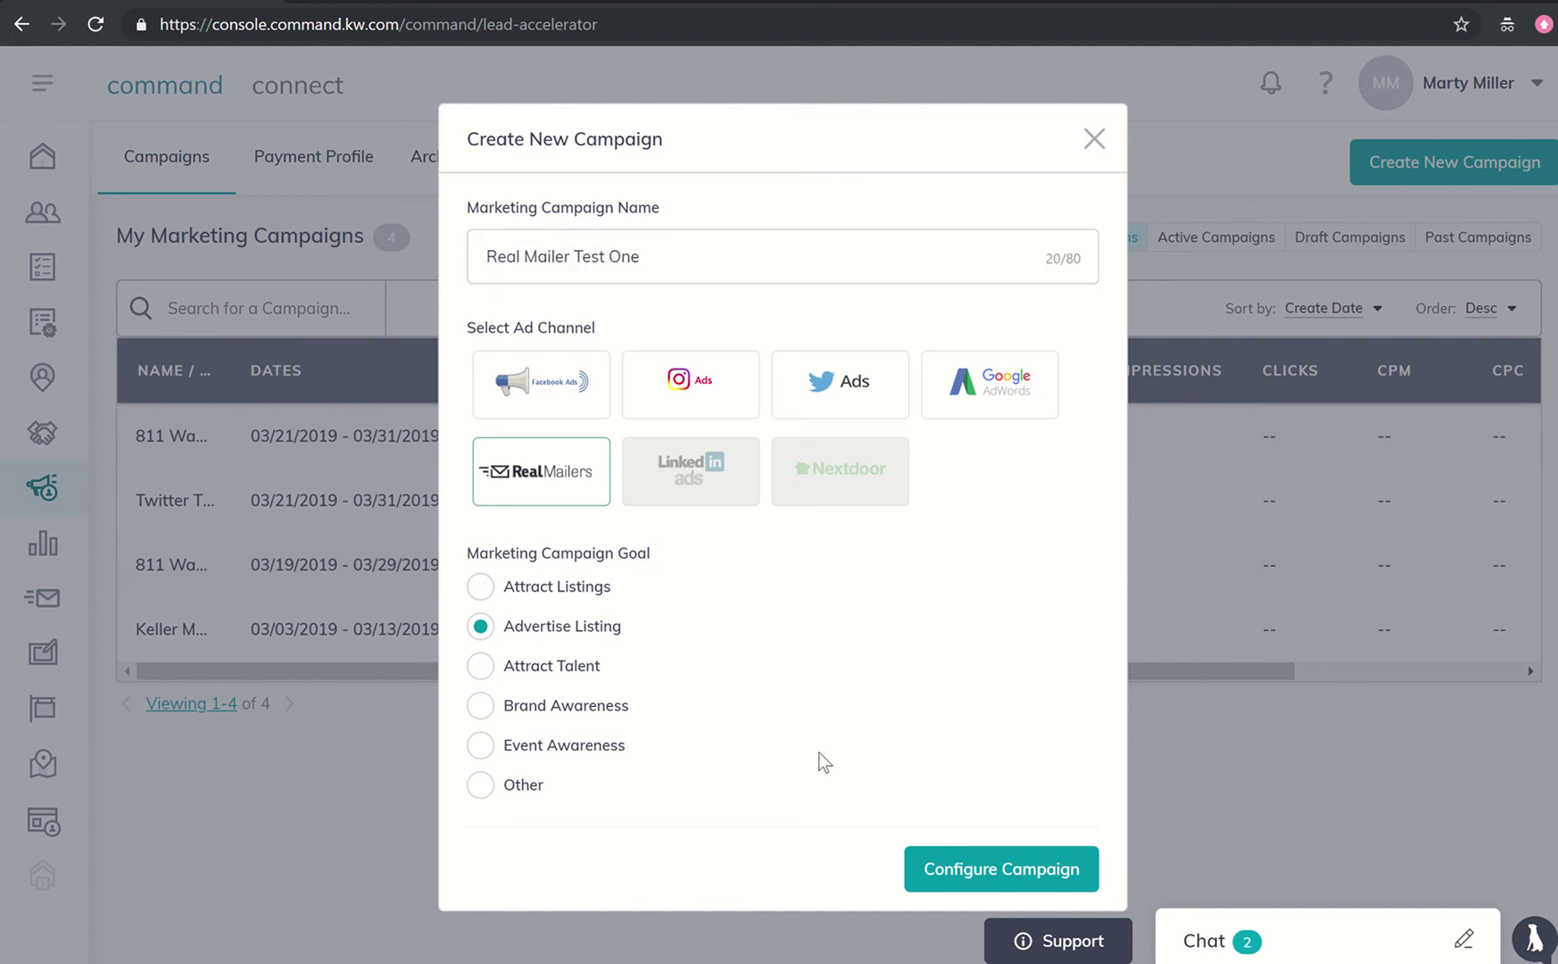
{"action": "left_click", "coordinate": [977, 867]}
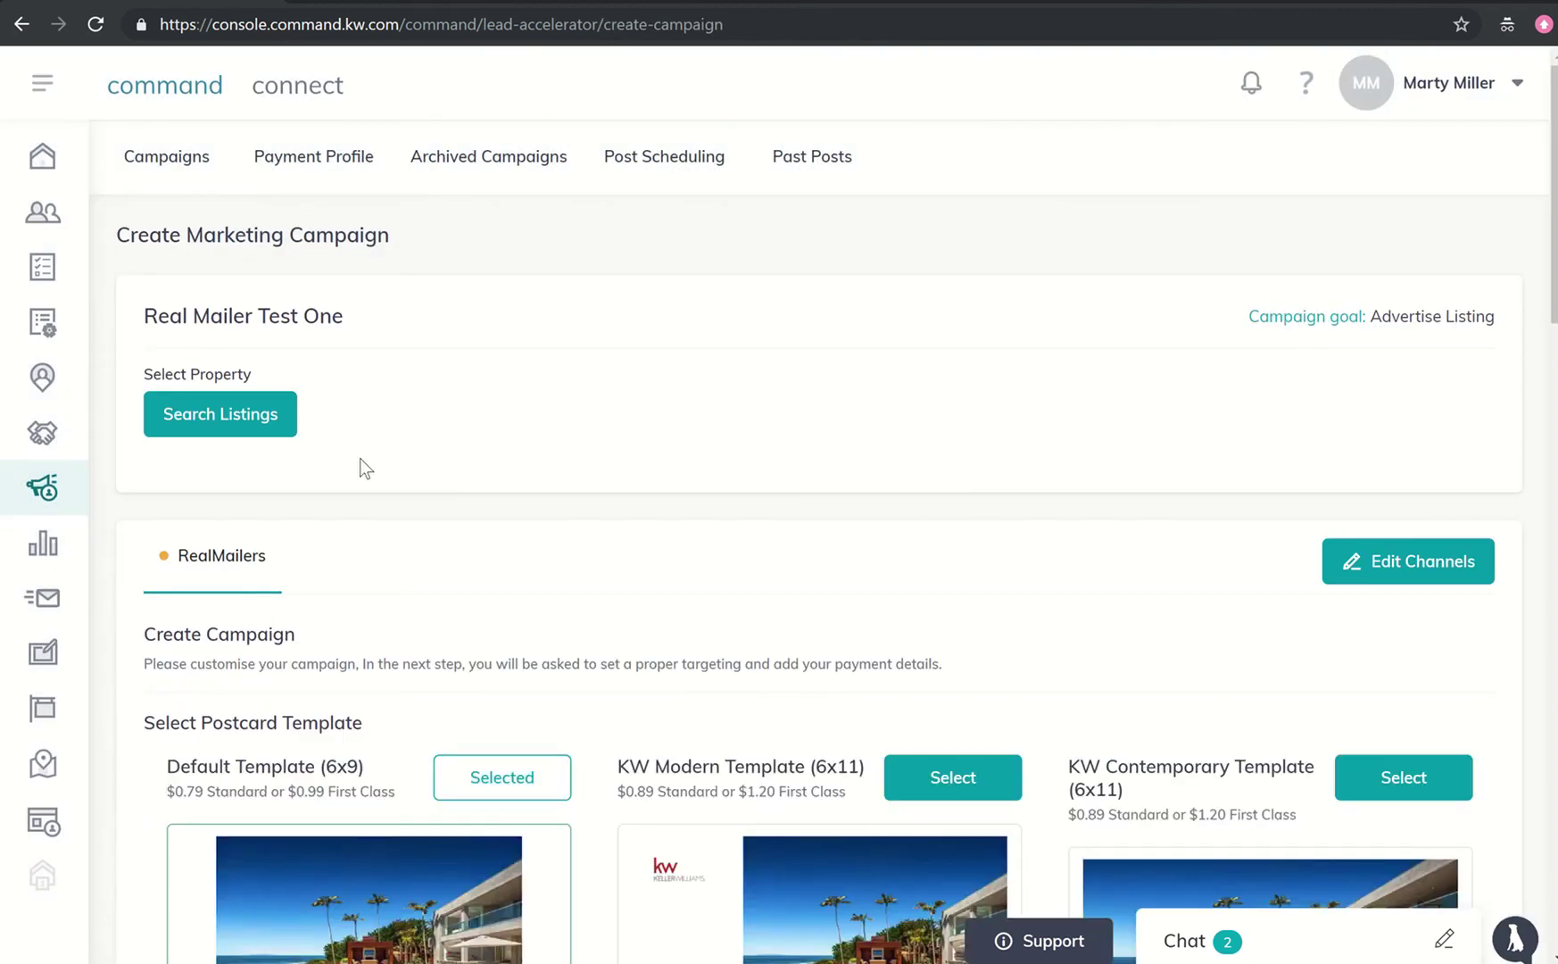
{"action": "left_click", "coordinate": [254, 437]}
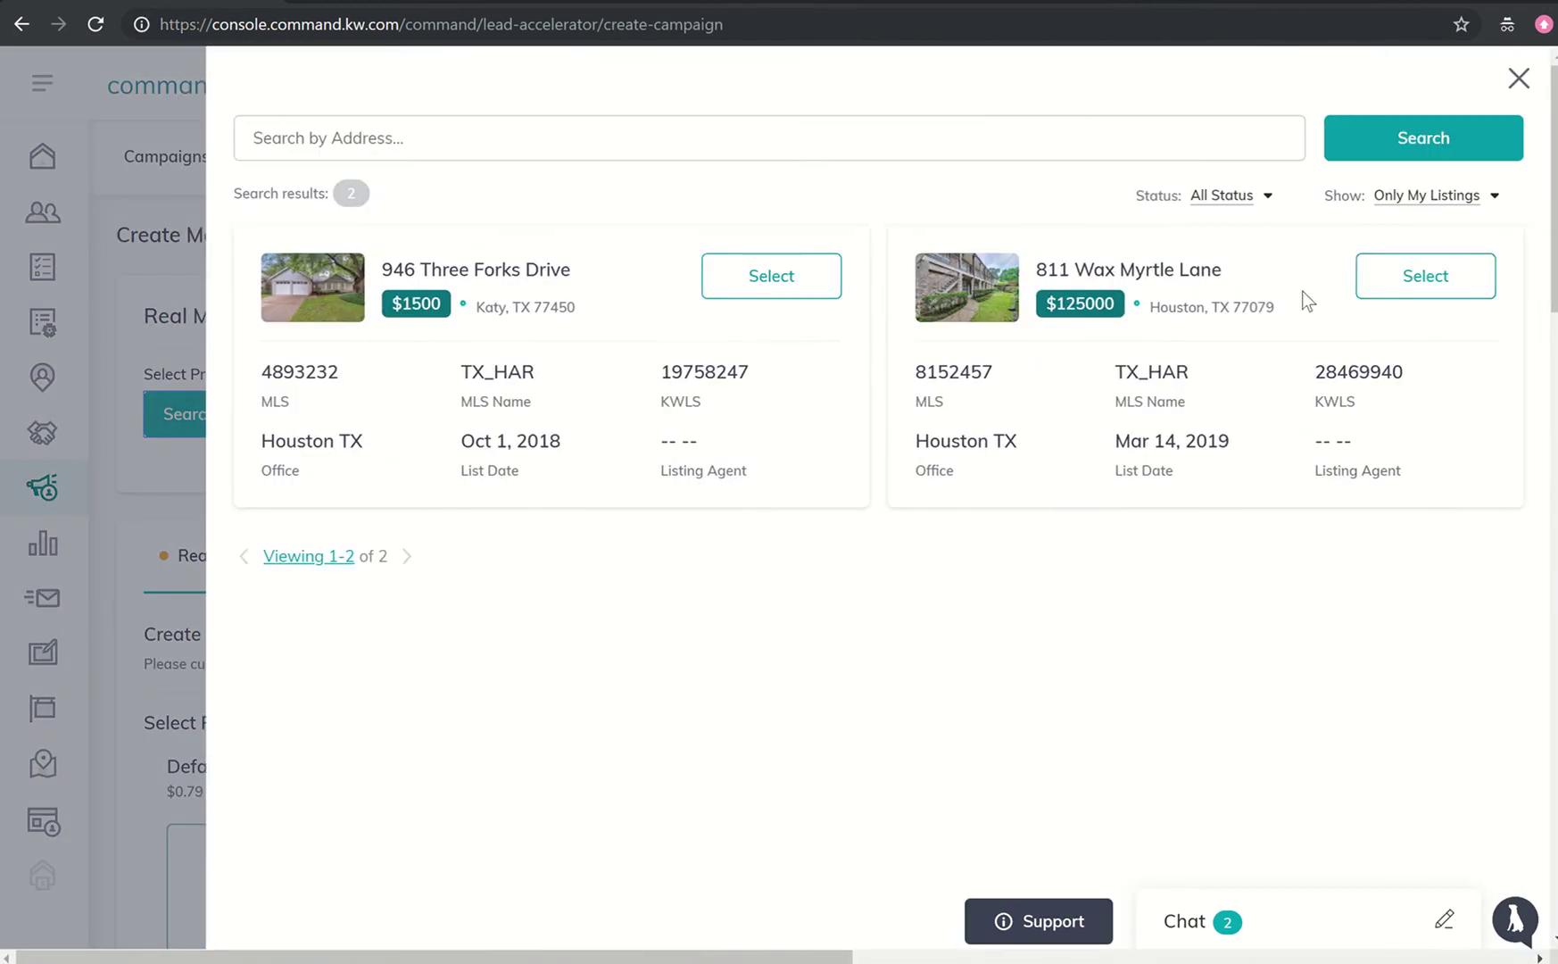
{"action": "left_click", "coordinate": [1384, 278]}
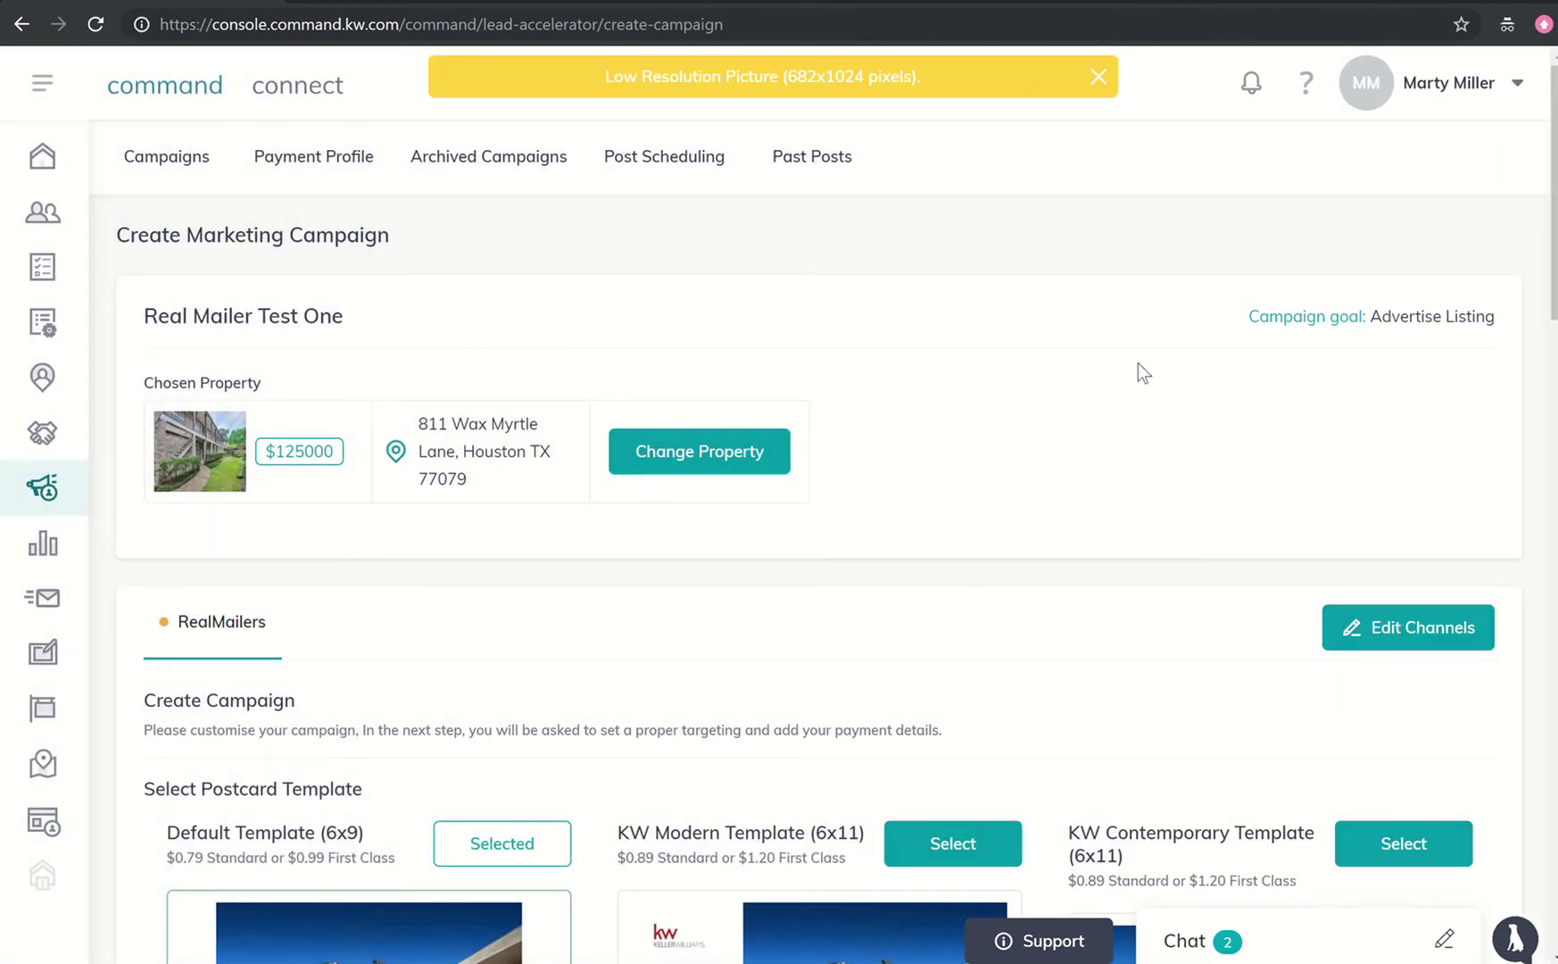
{"action": "scroll", "coordinate": [1138, 362], "scroll_direction": "down", "scroll_amount": 1}
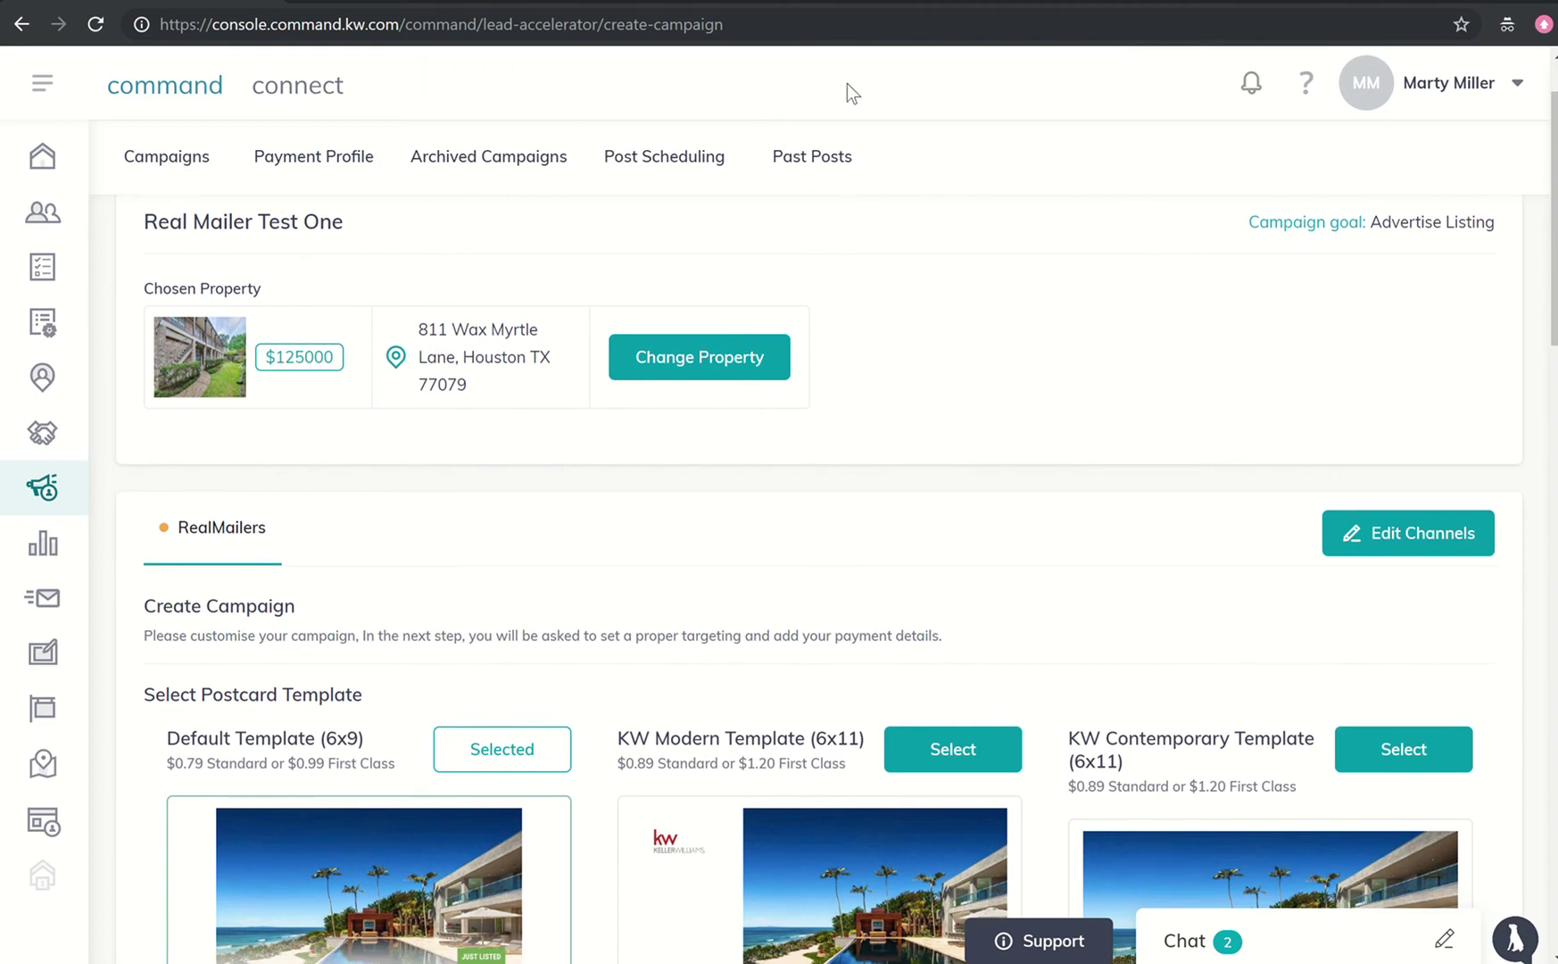
{"action": "scroll", "coordinate": [874, 451], "scroll_direction": "down", "scroll_amount": 1}
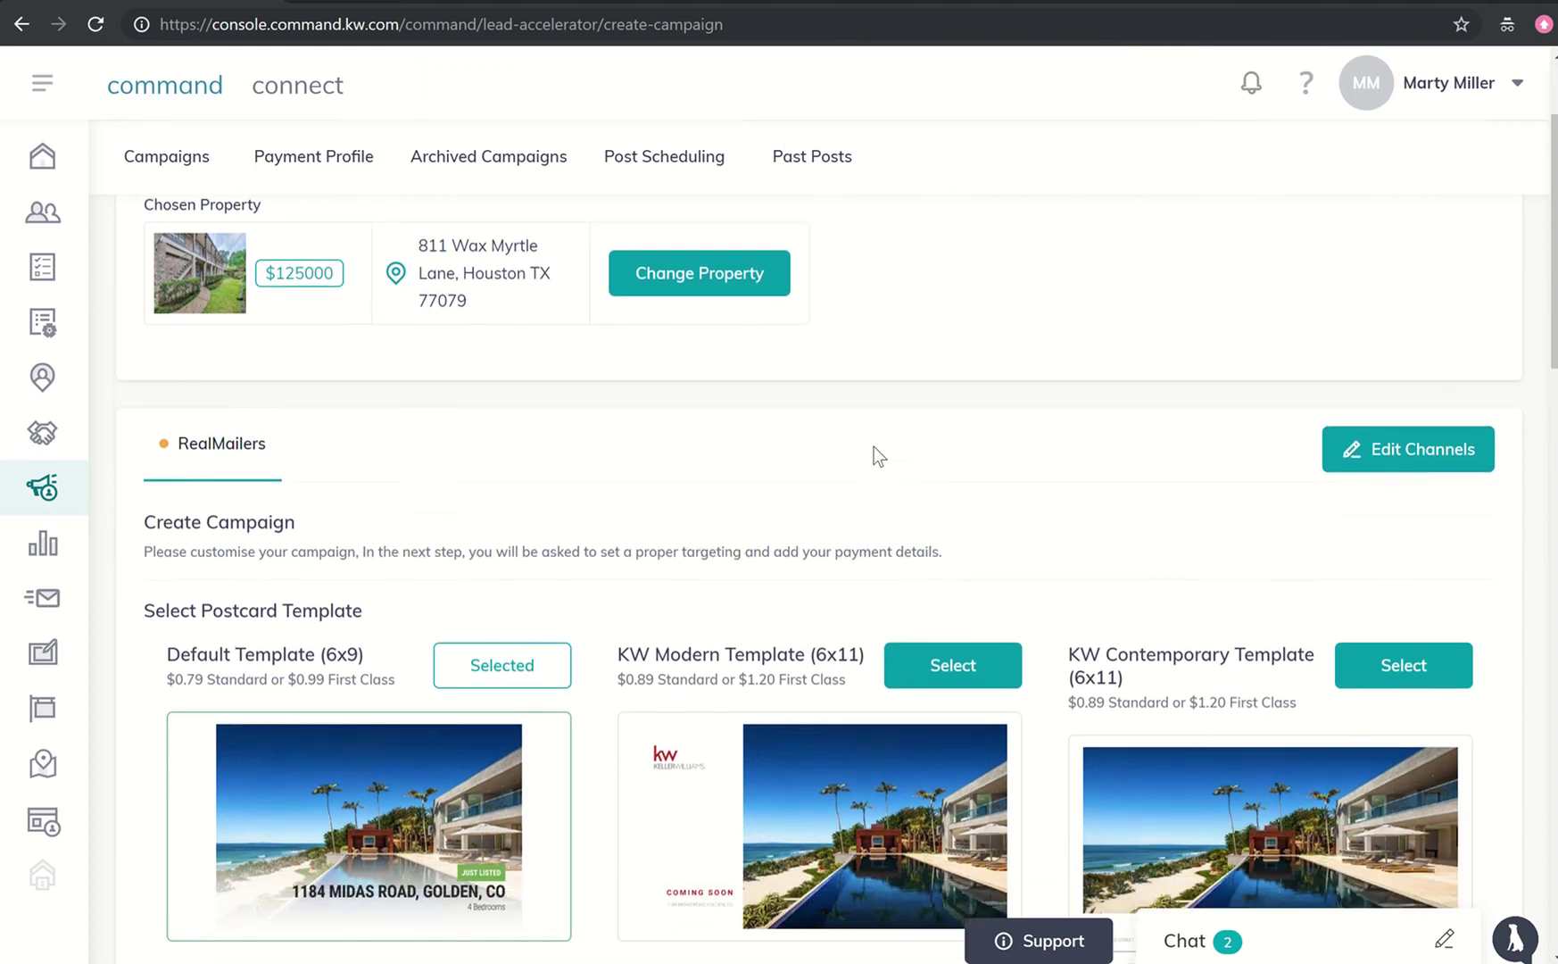
{"action": "scroll", "coordinate": [873, 447], "scroll_direction": "down", "scroll_amount": 1}
{"action": "left_click", "coordinate": [1381, 392]}
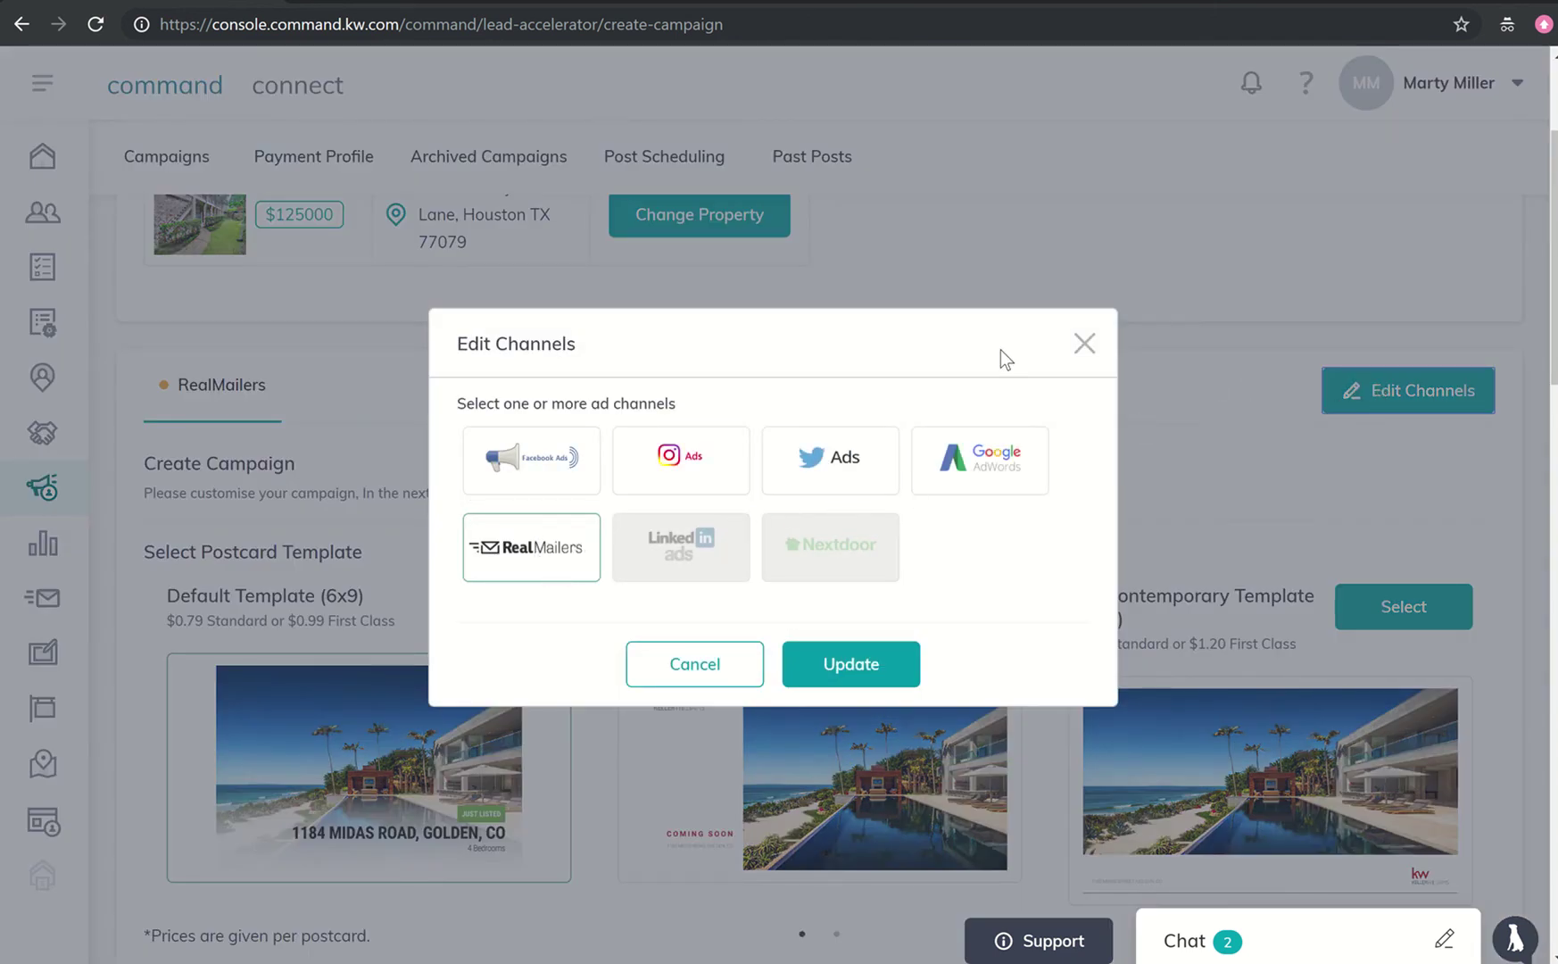
{"action": "left_click", "coordinate": [1085, 344]}
{"action": "scroll", "coordinate": [754, 455], "scroll_direction": "down", "scroll_amount": 2}
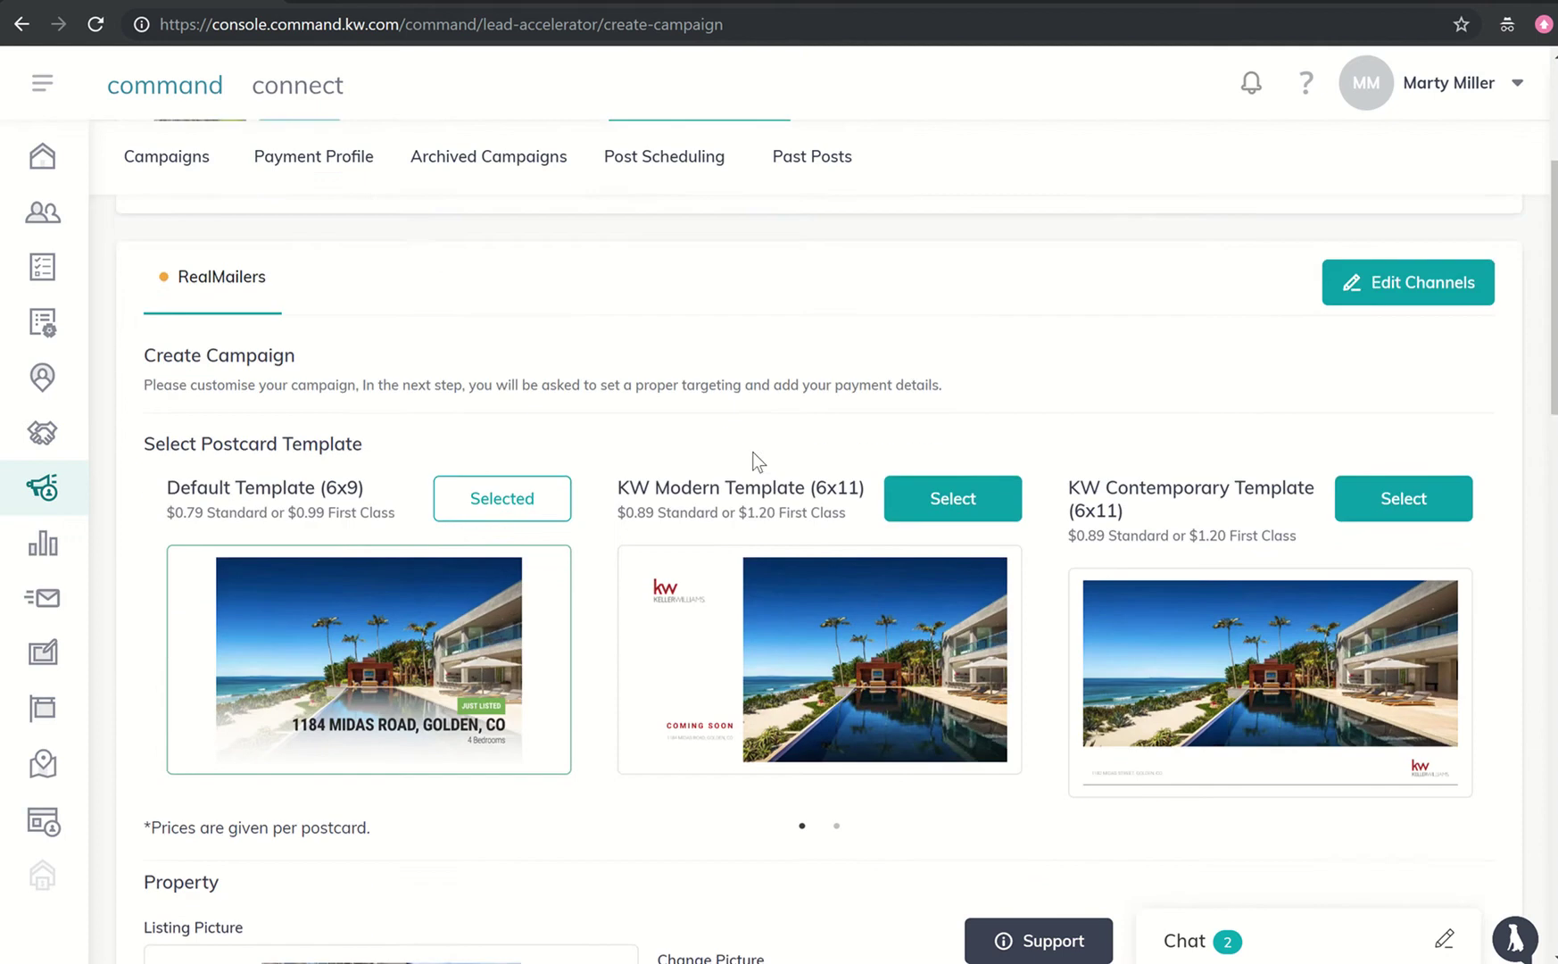
{"action": "scroll", "coordinate": [753, 452], "scroll_direction": "down", "scroll_amount": 2}
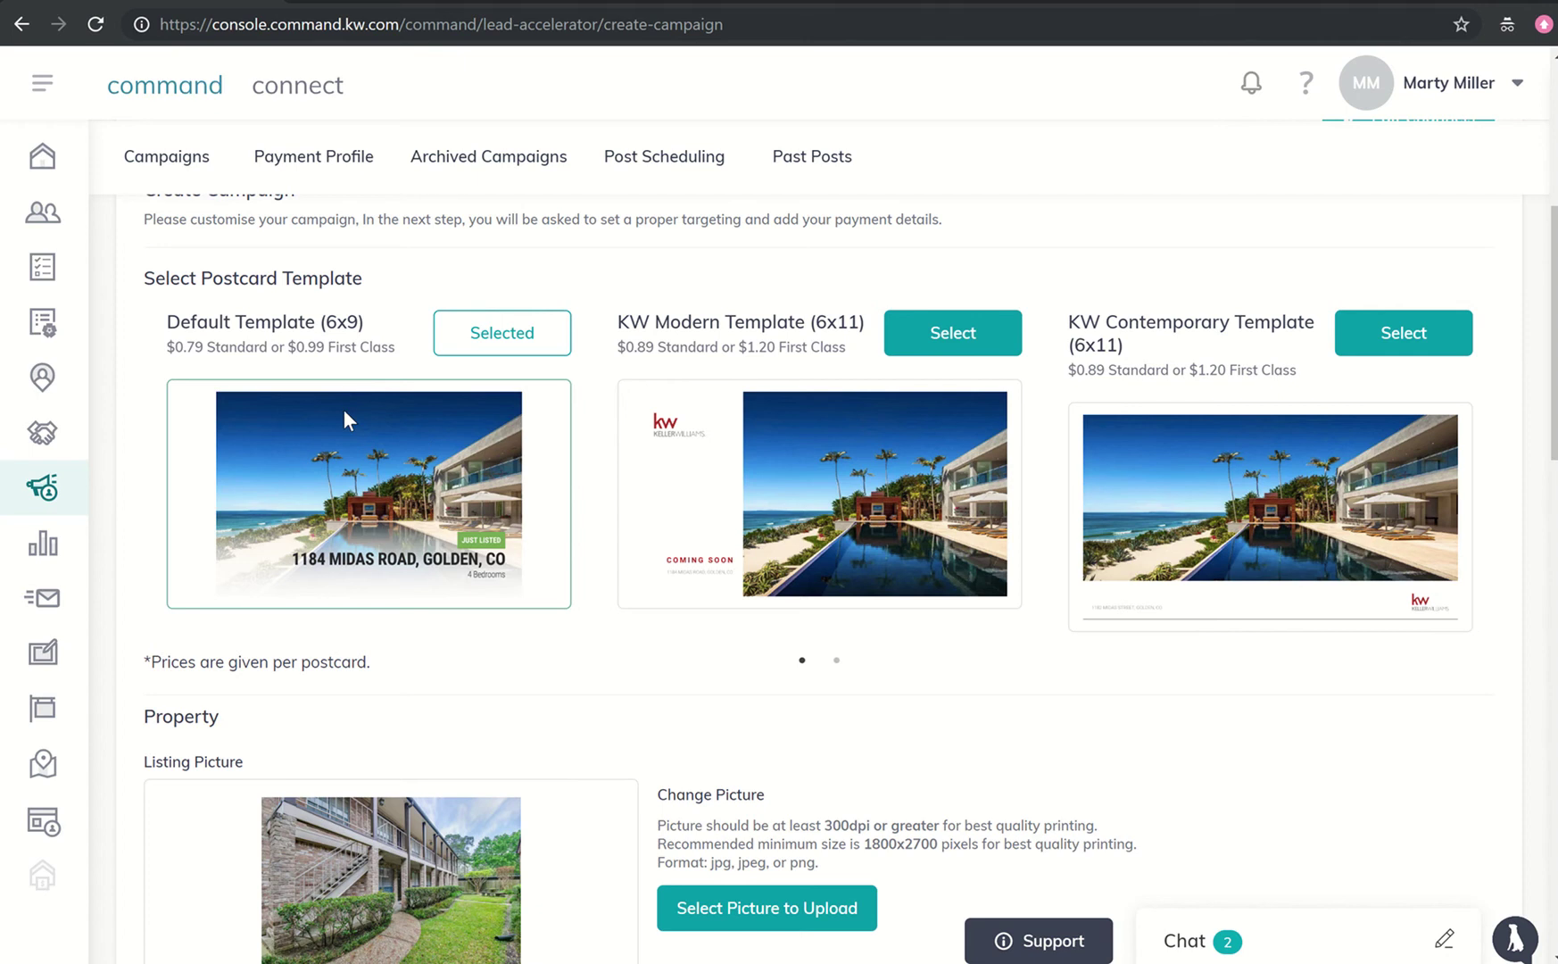
{"action": "scroll", "coordinate": [344, 412], "scroll_direction": "down", "scroll_amount": 4}
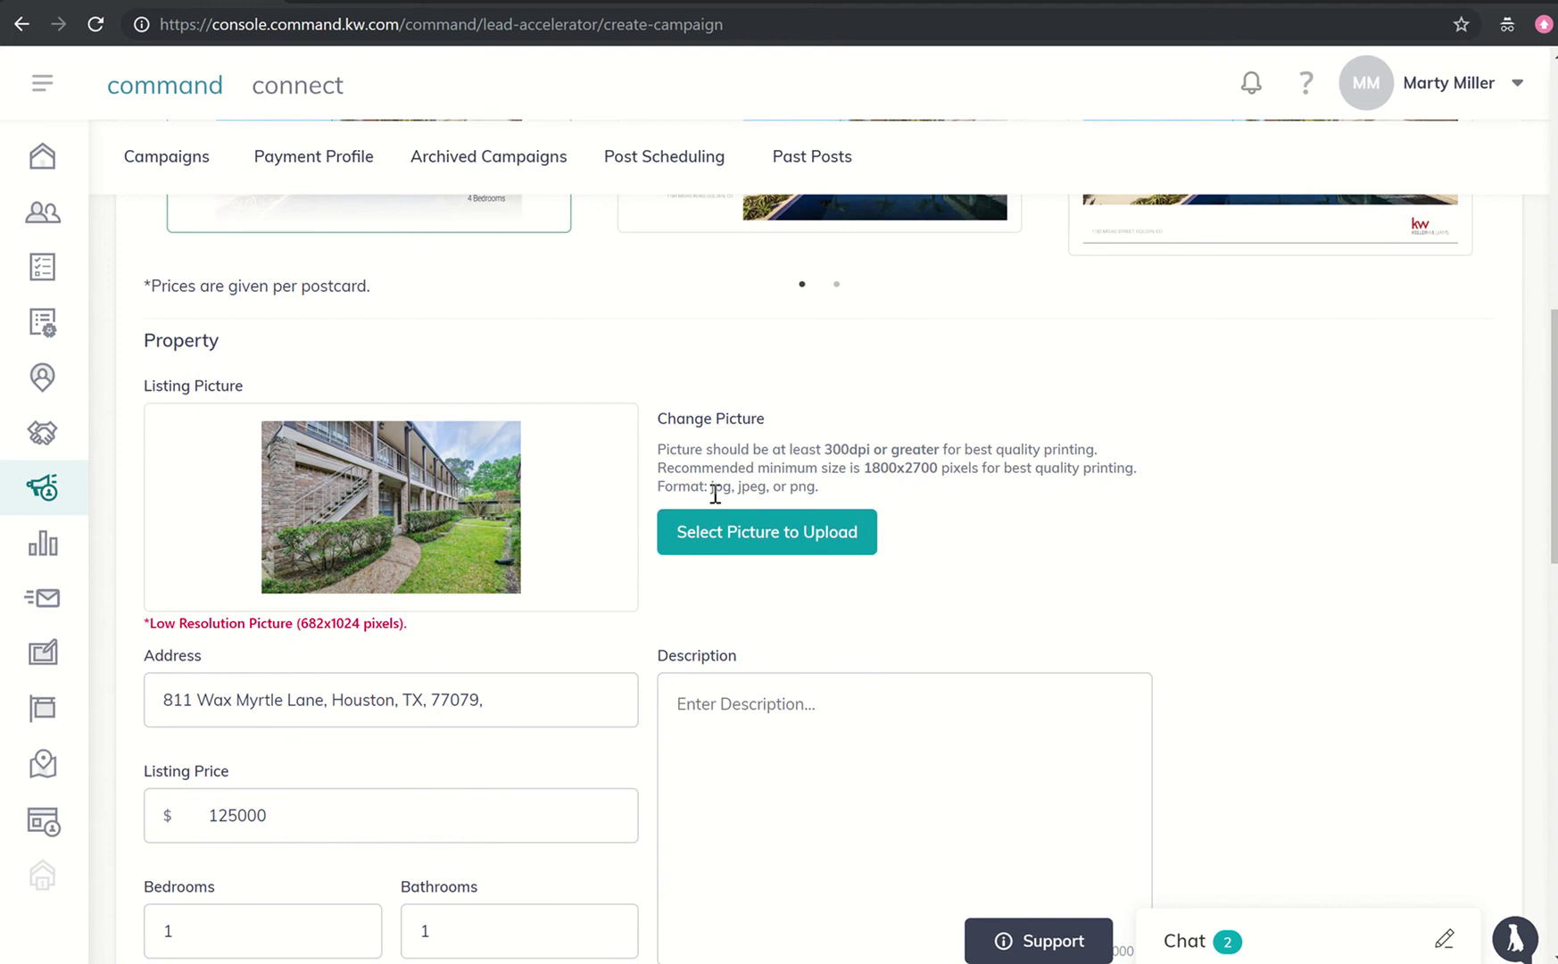
{"action": "left_click", "coordinate": [811, 529]}
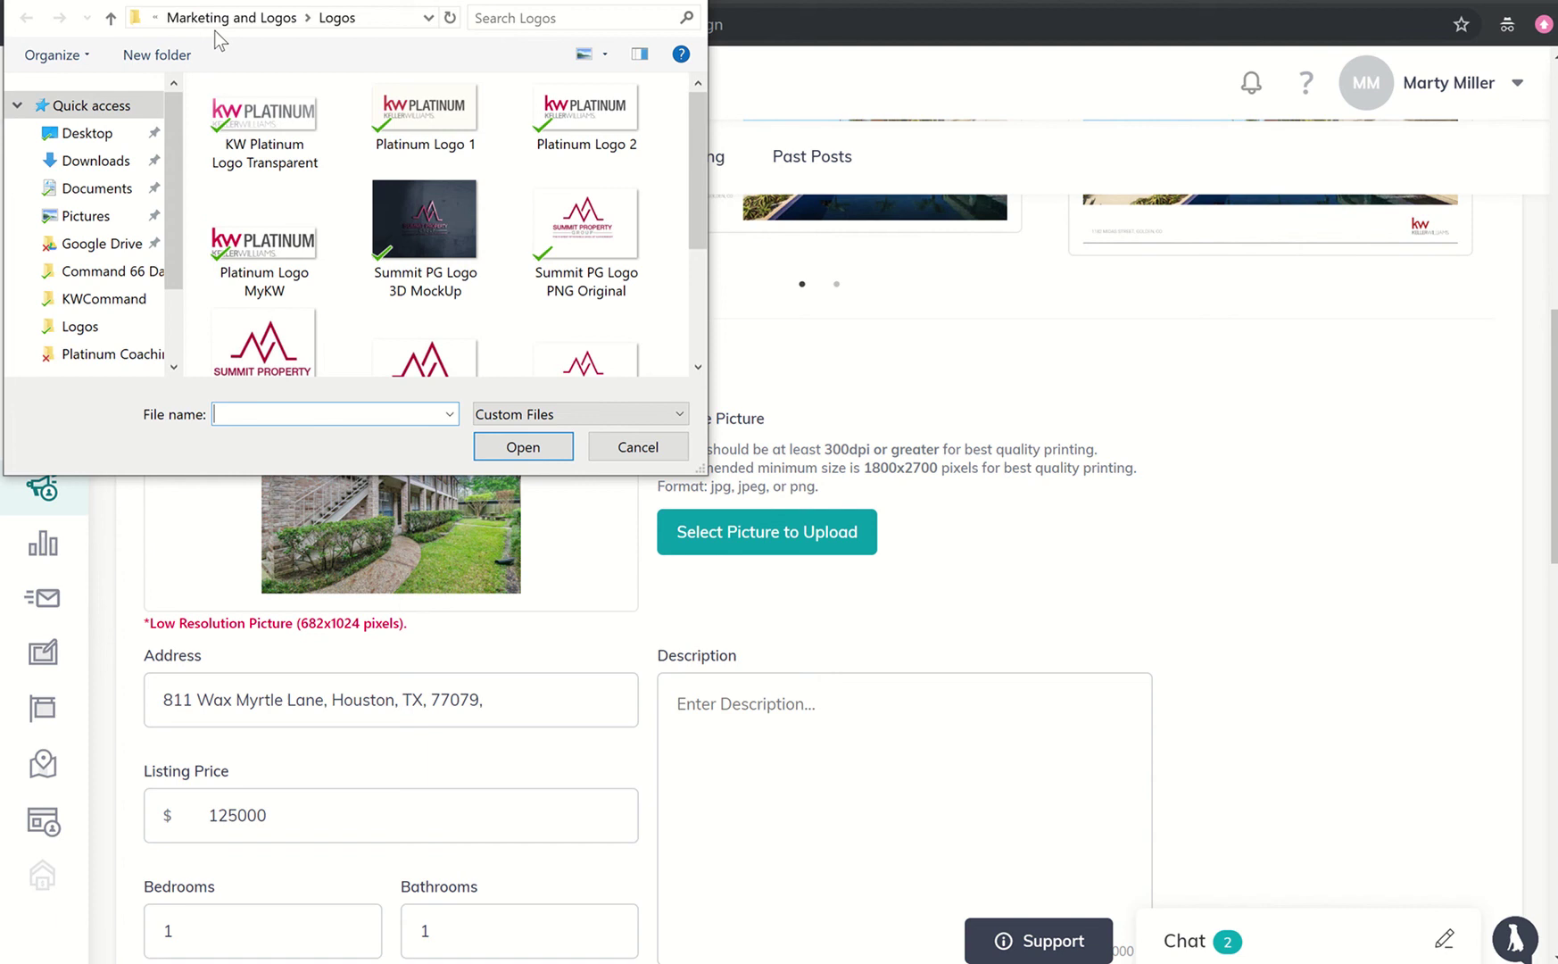
{"action": "left_click", "coordinate": [156, 18]}
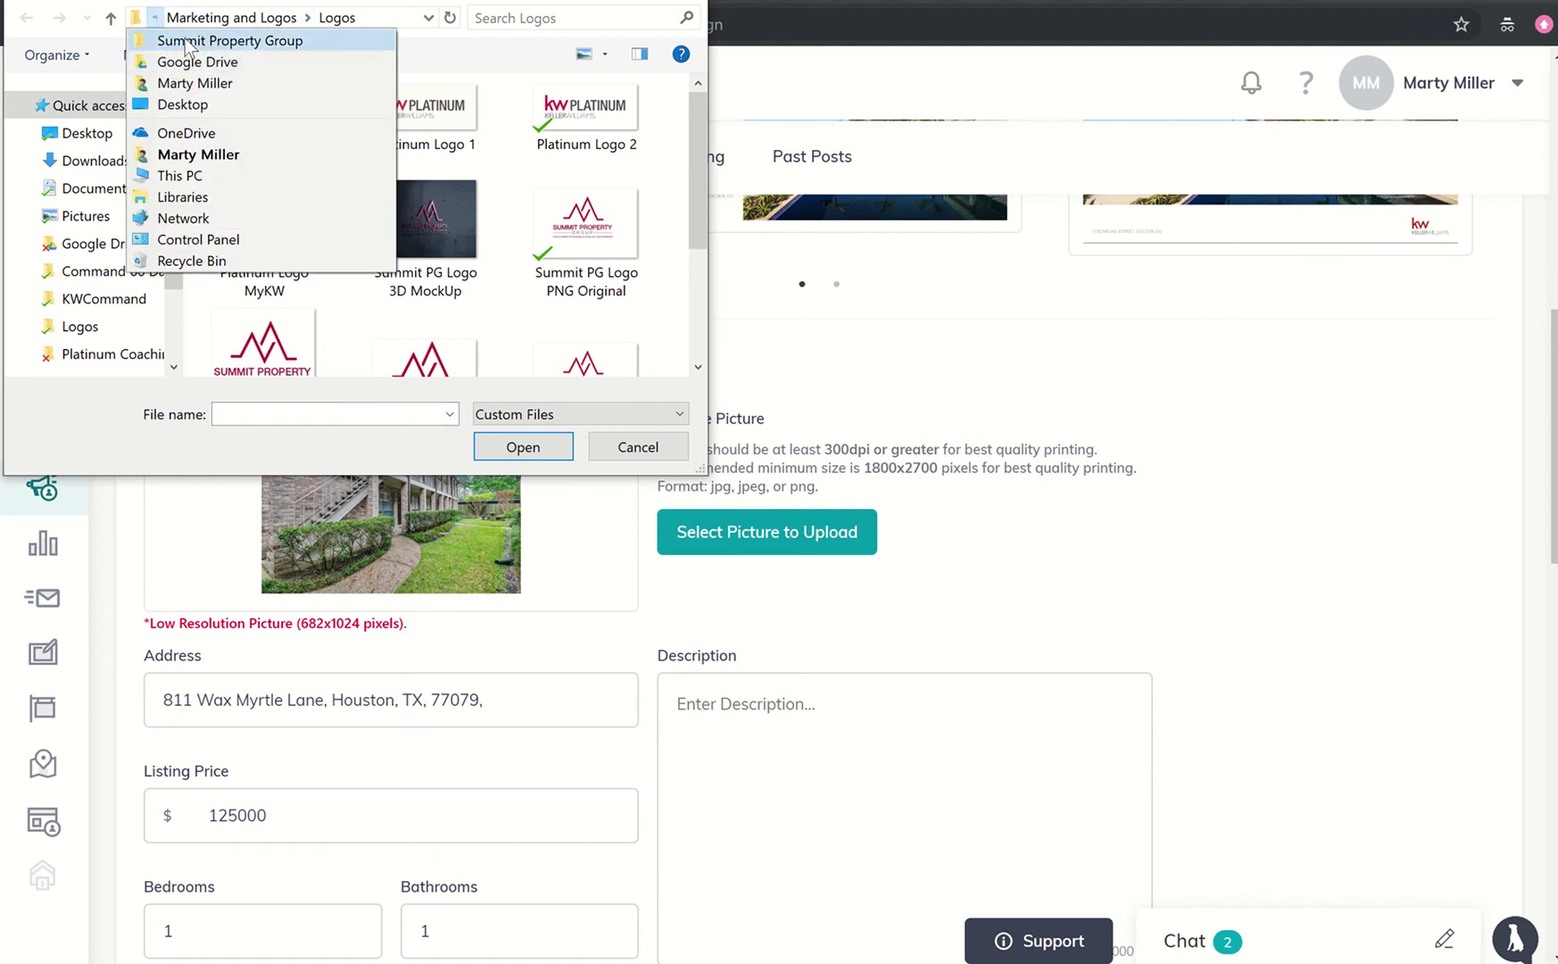
{"action": "left_click", "coordinate": [189, 40]}
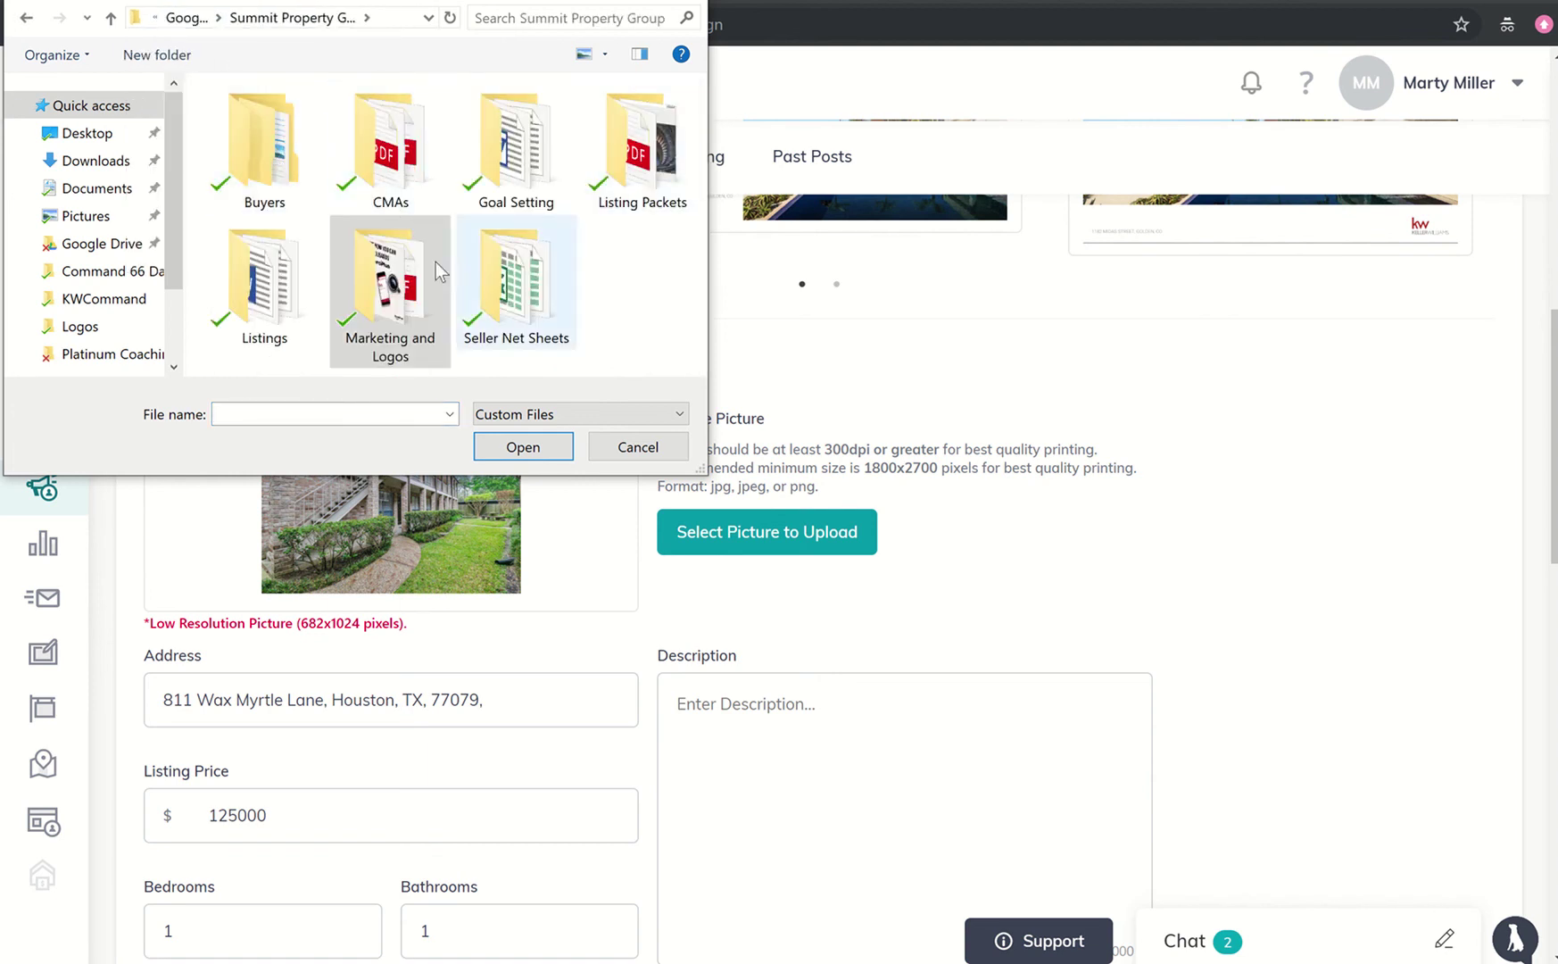
{"action": "double_click", "coordinate": [264, 282]}
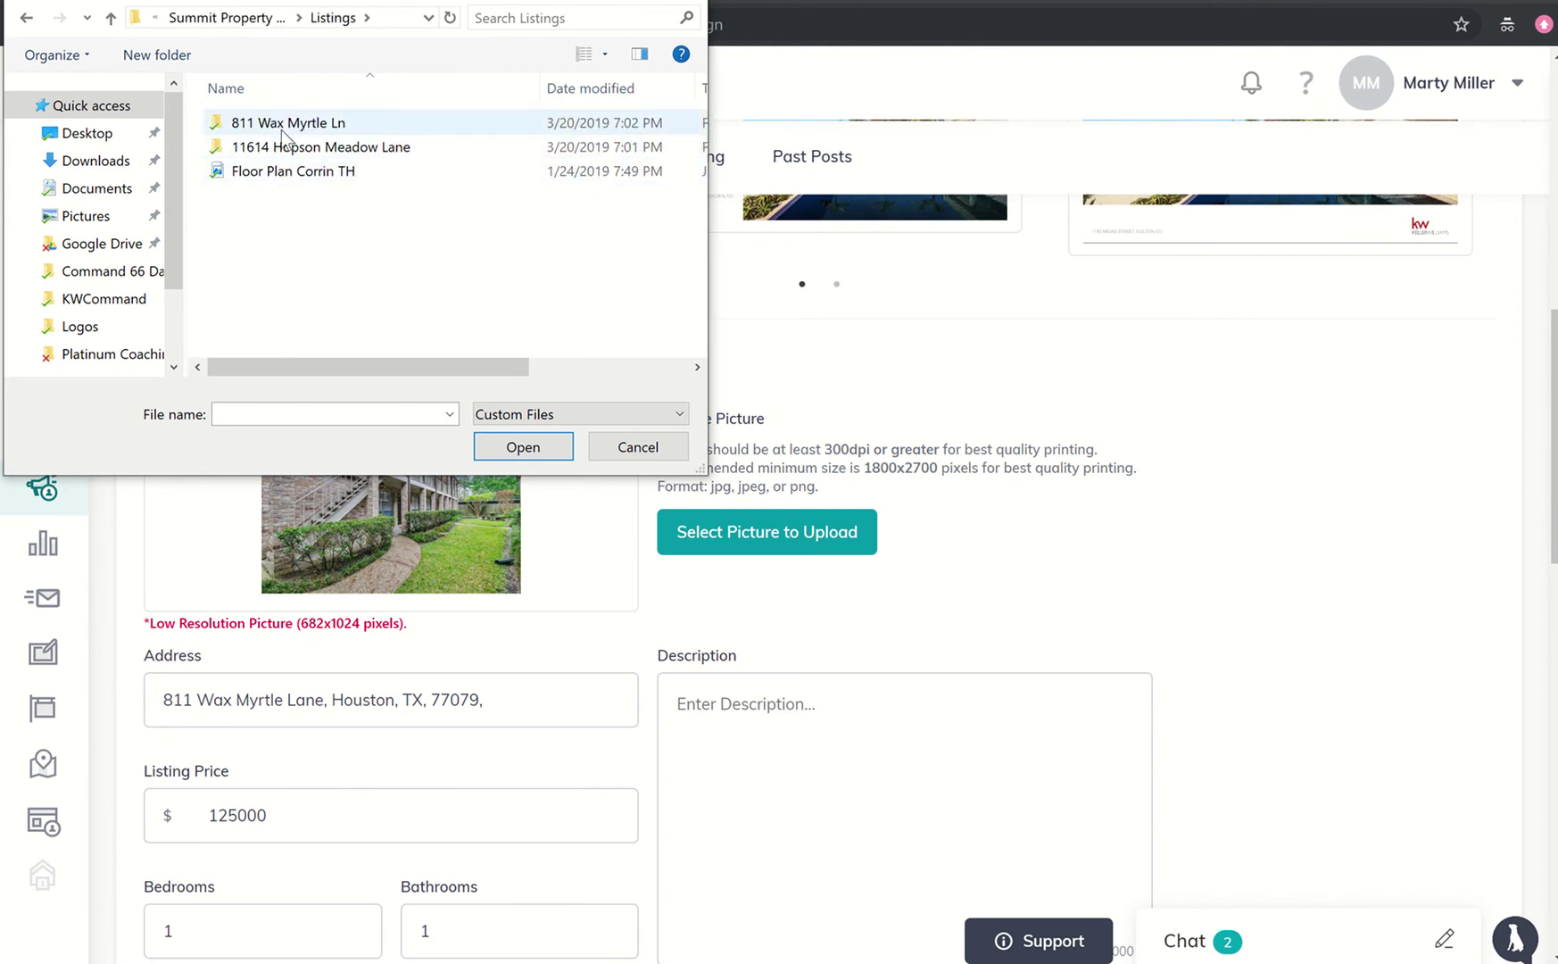
{"action": "double_click", "coordinate": [286, 122]}
{"action": "double_click", "coordinate": [276, 147]}
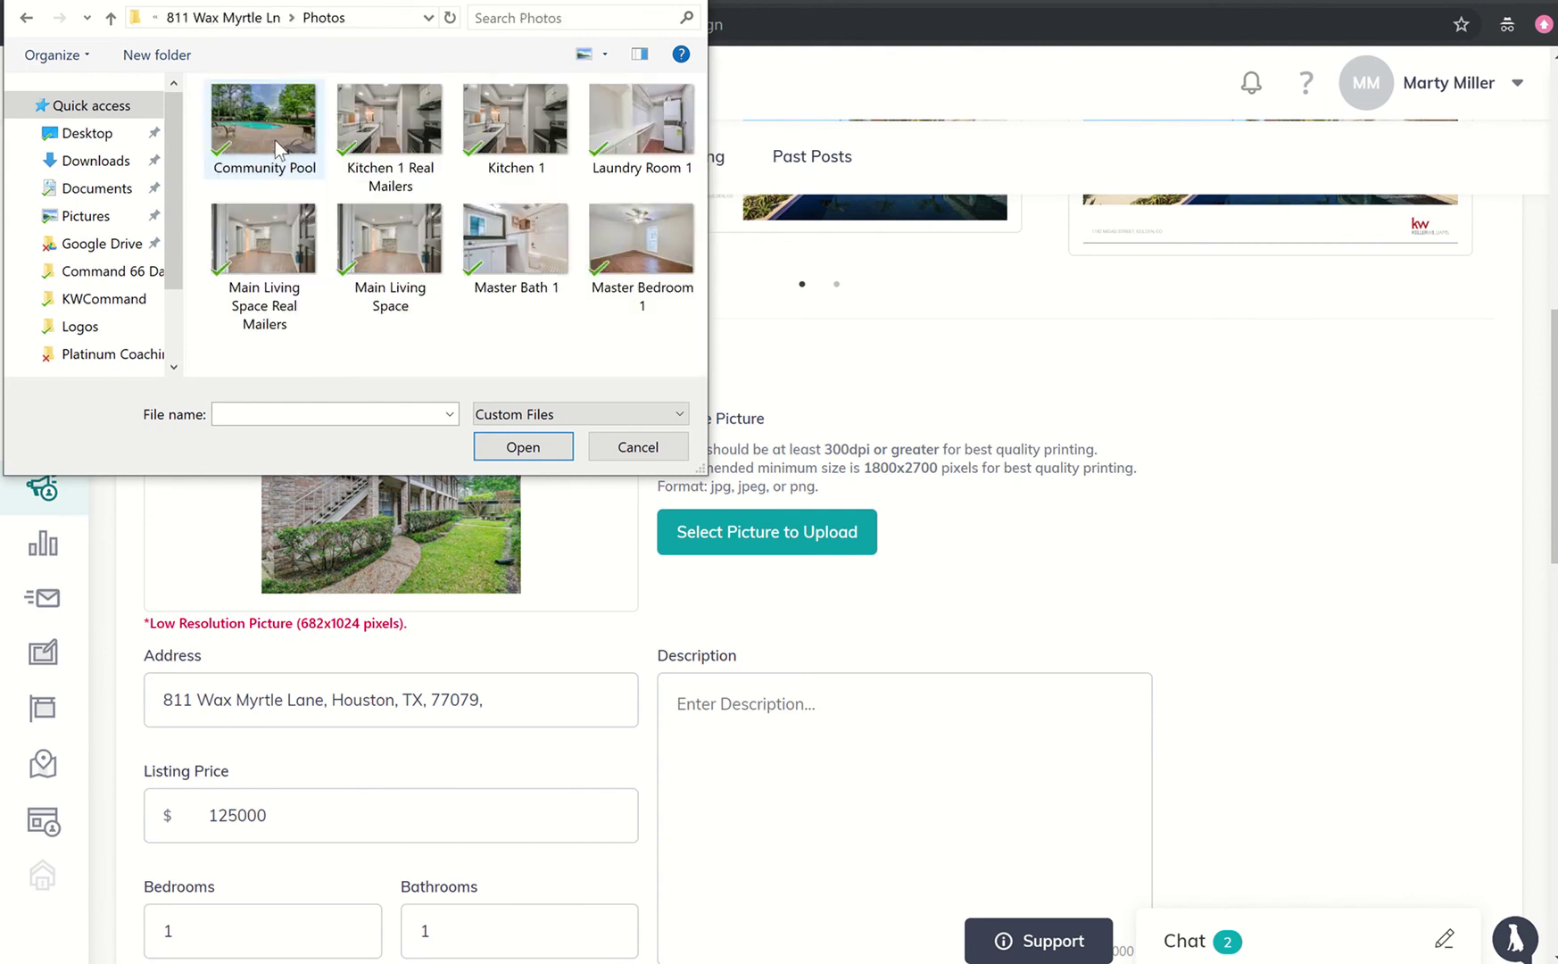
{"action": "left_click", "coordinate": [519, 256]}
{"action": "left_click", "coordinate": [520, 453]}
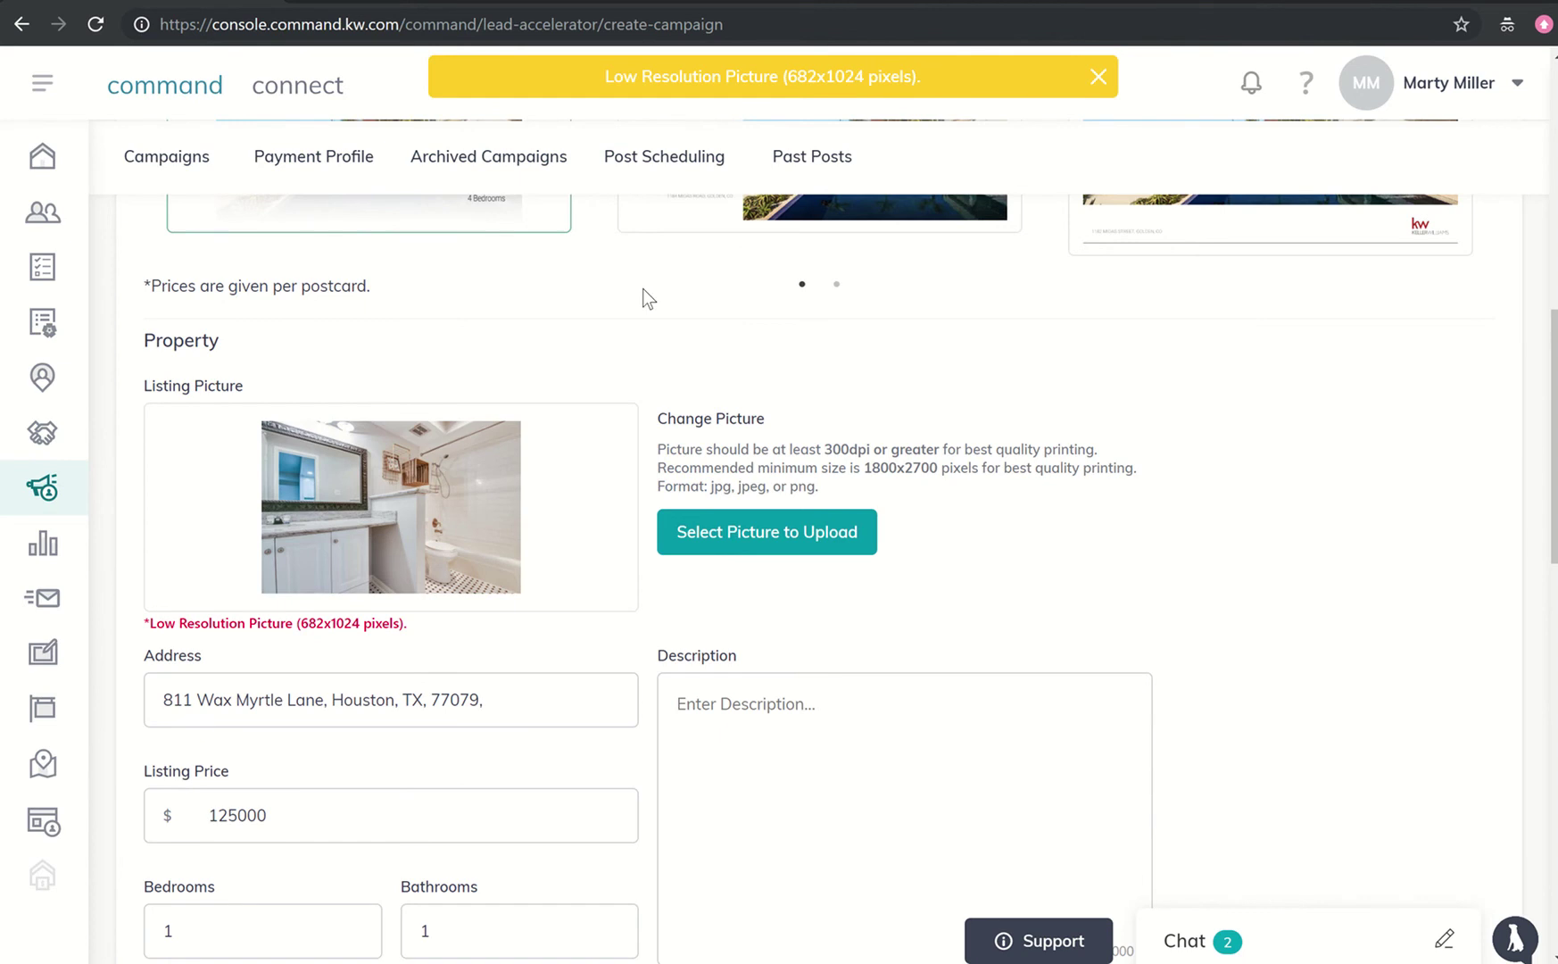
{"action": "key", "text": "super"}
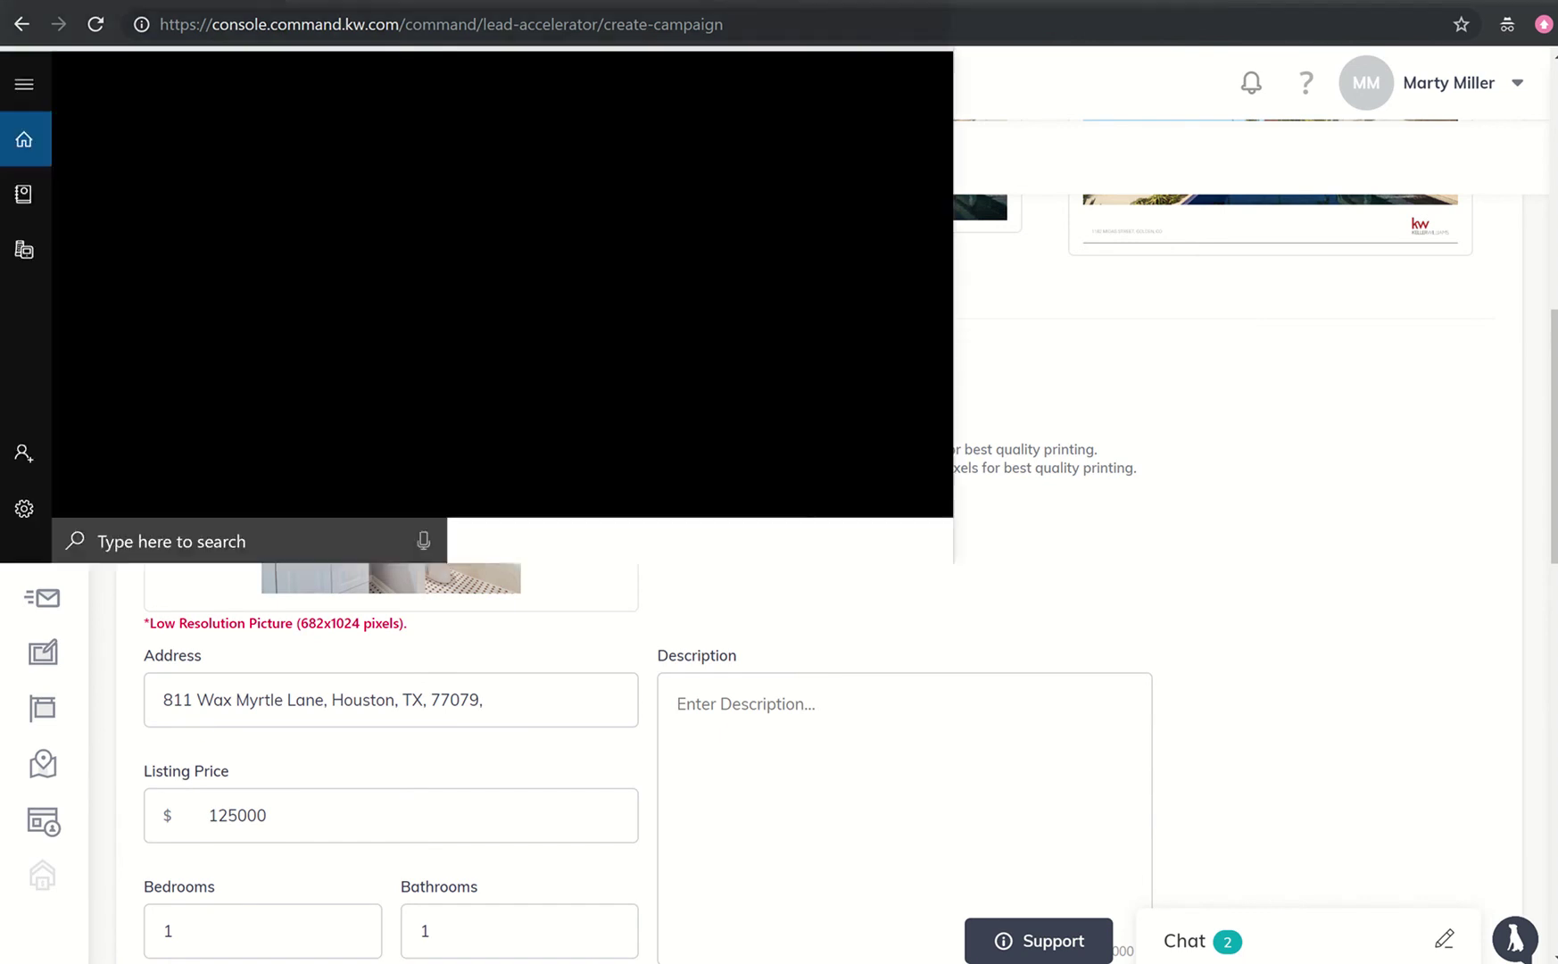
{"action": "type", "text": "paint"}
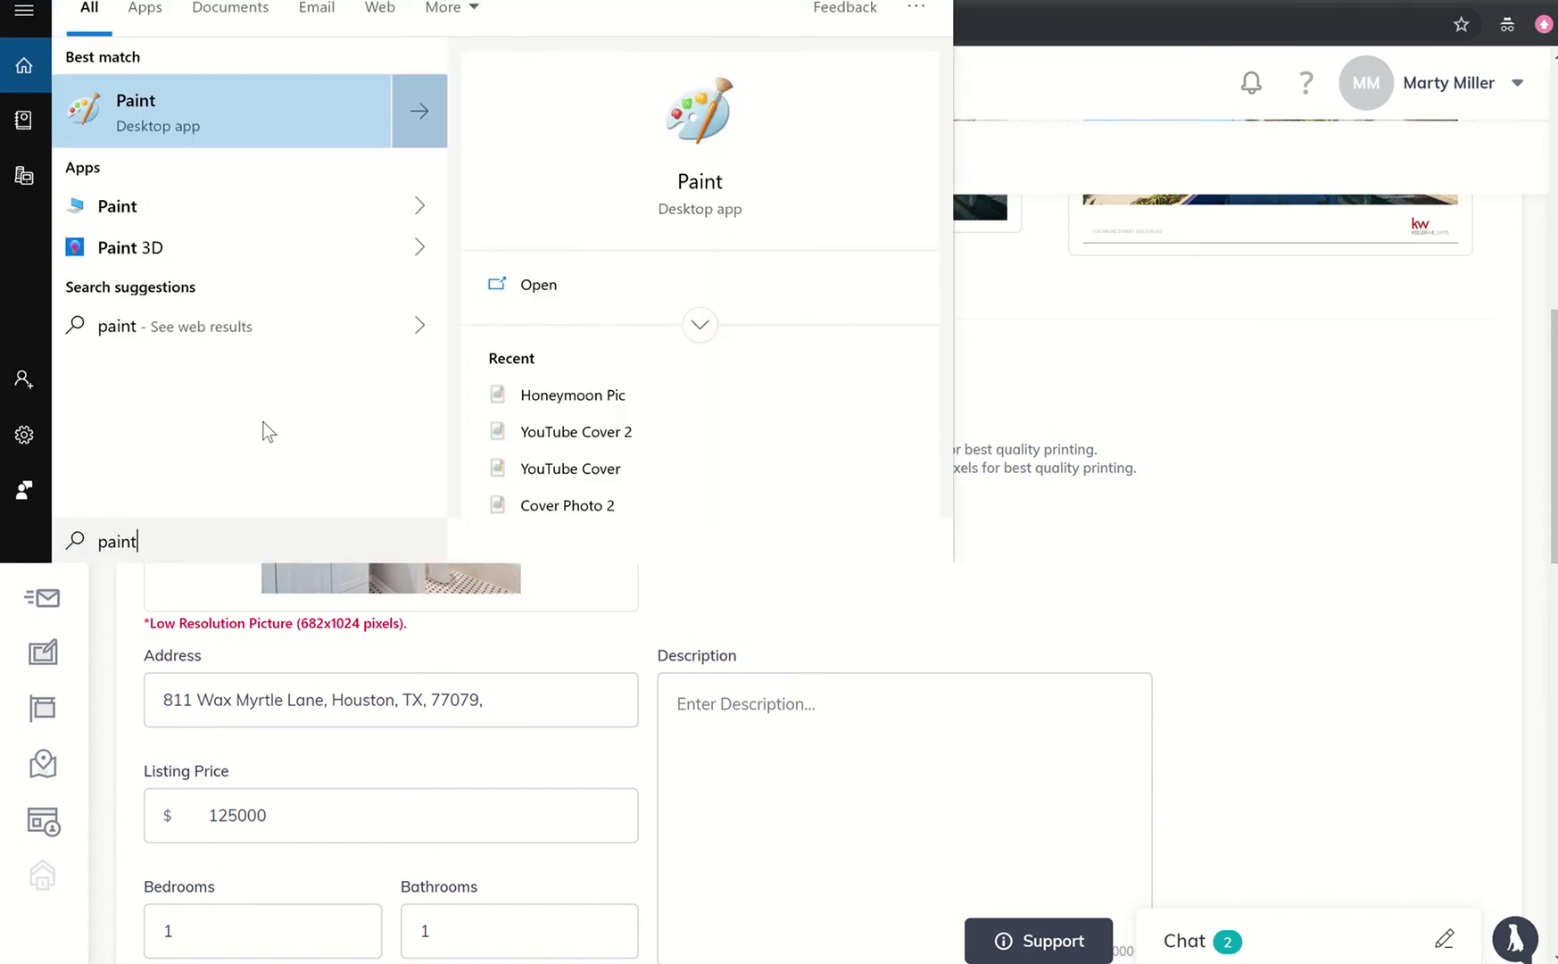
{"action": "left_click", "coordinate": [164, 118]}
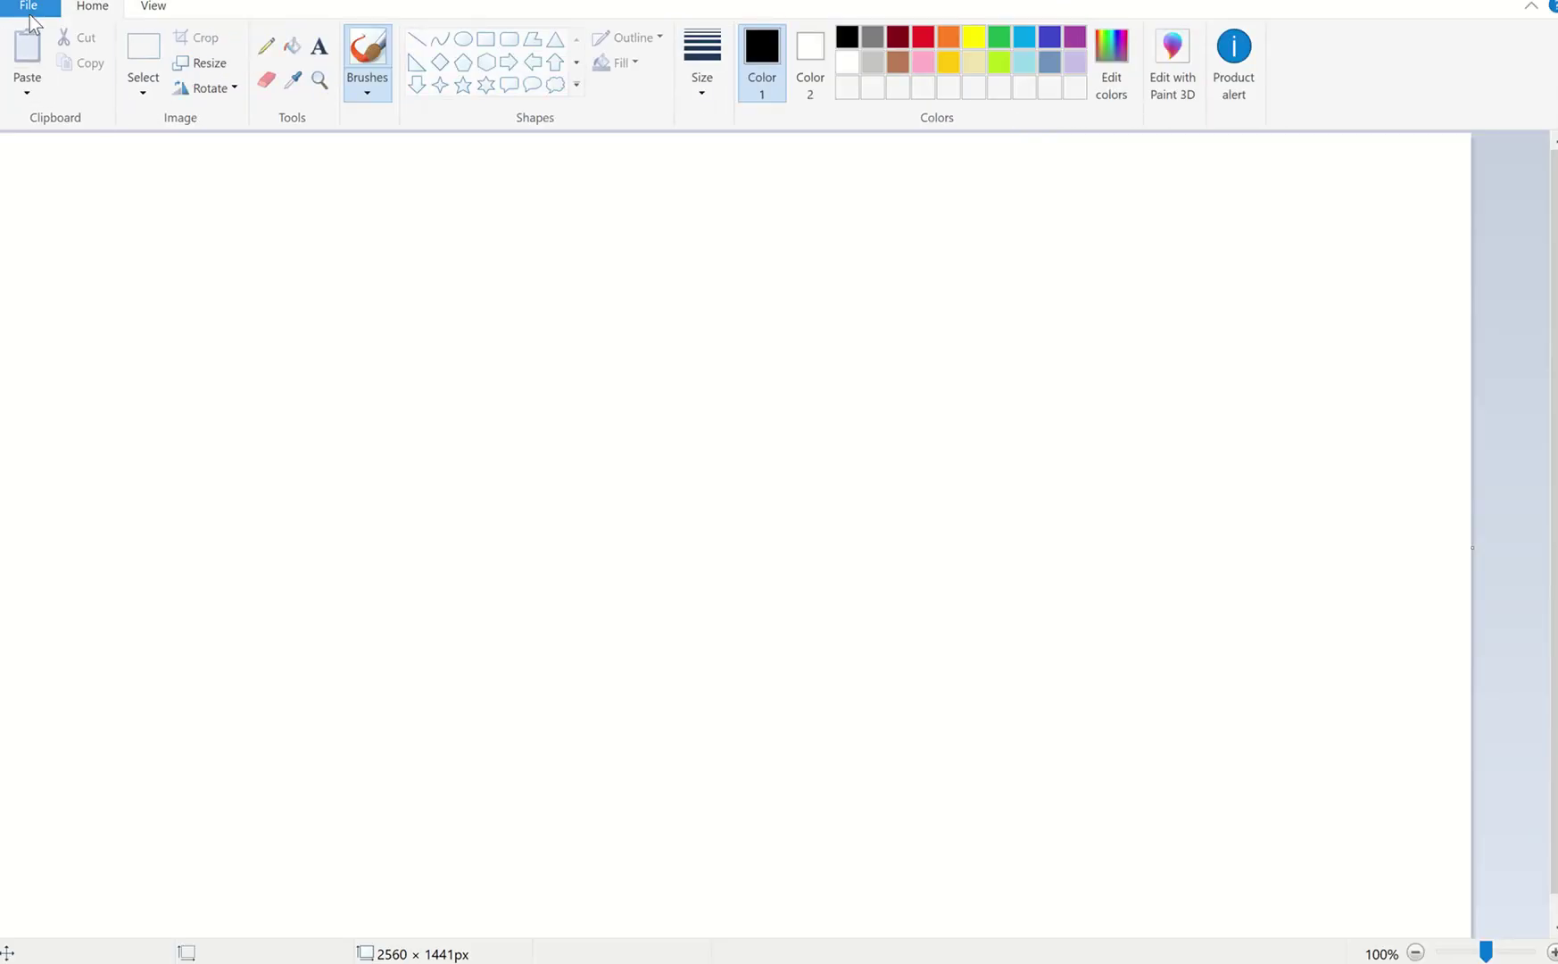
{"action": "left_click", "coordinate": [30, 20]}
{"action": "key", "text": "Escape"}
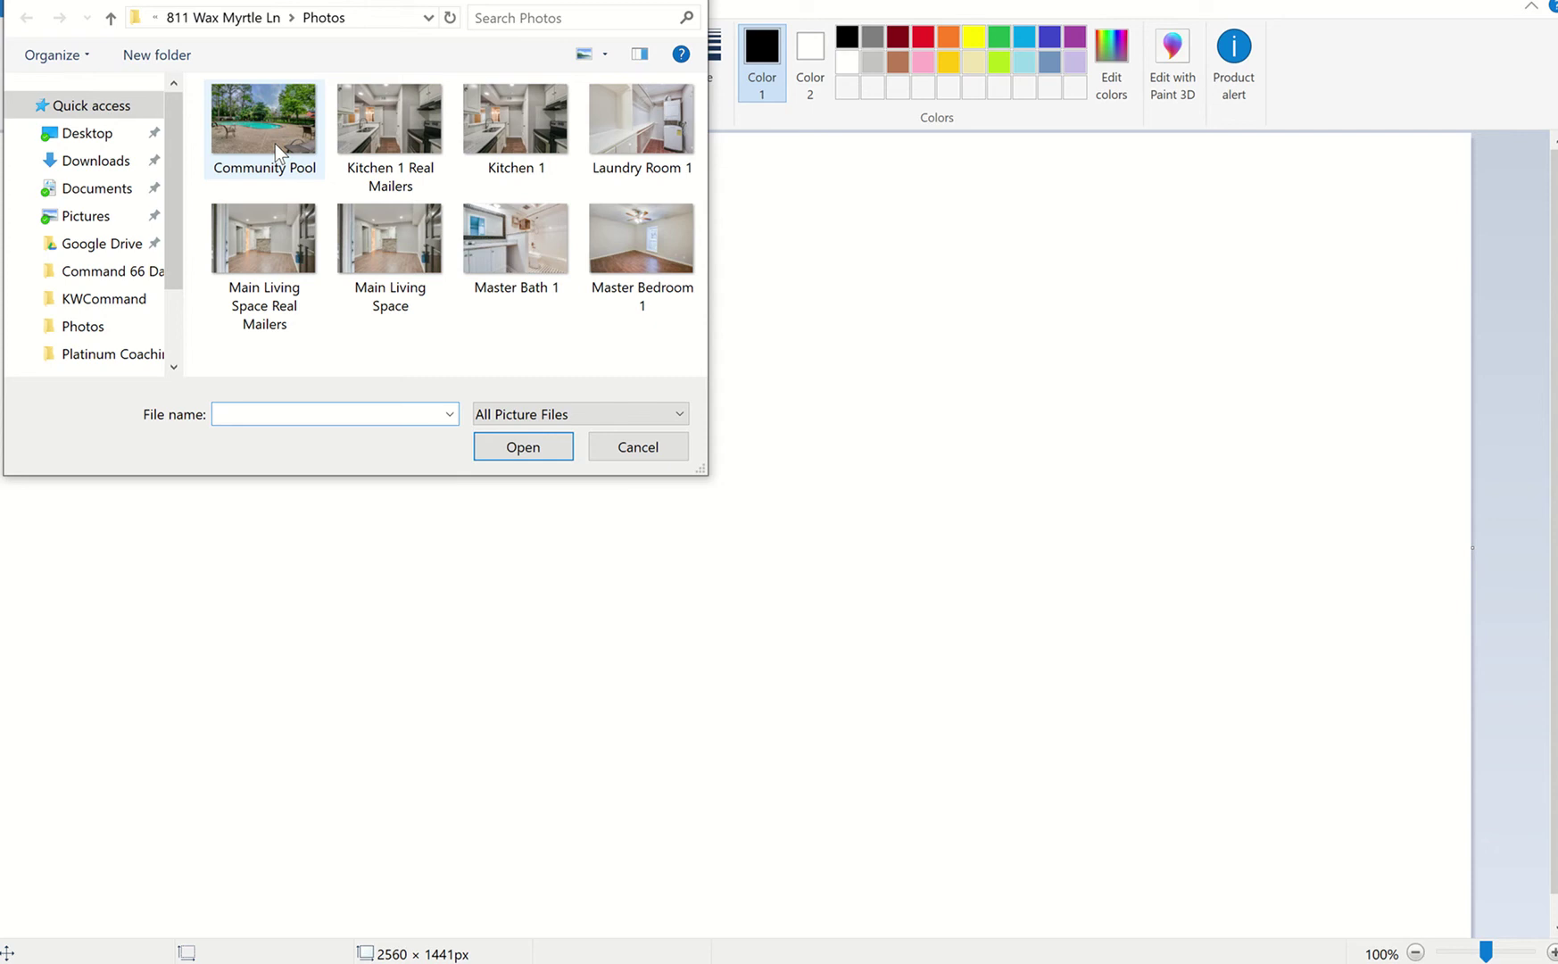
{"action": "left_click", "coordinate": [495, 237]}
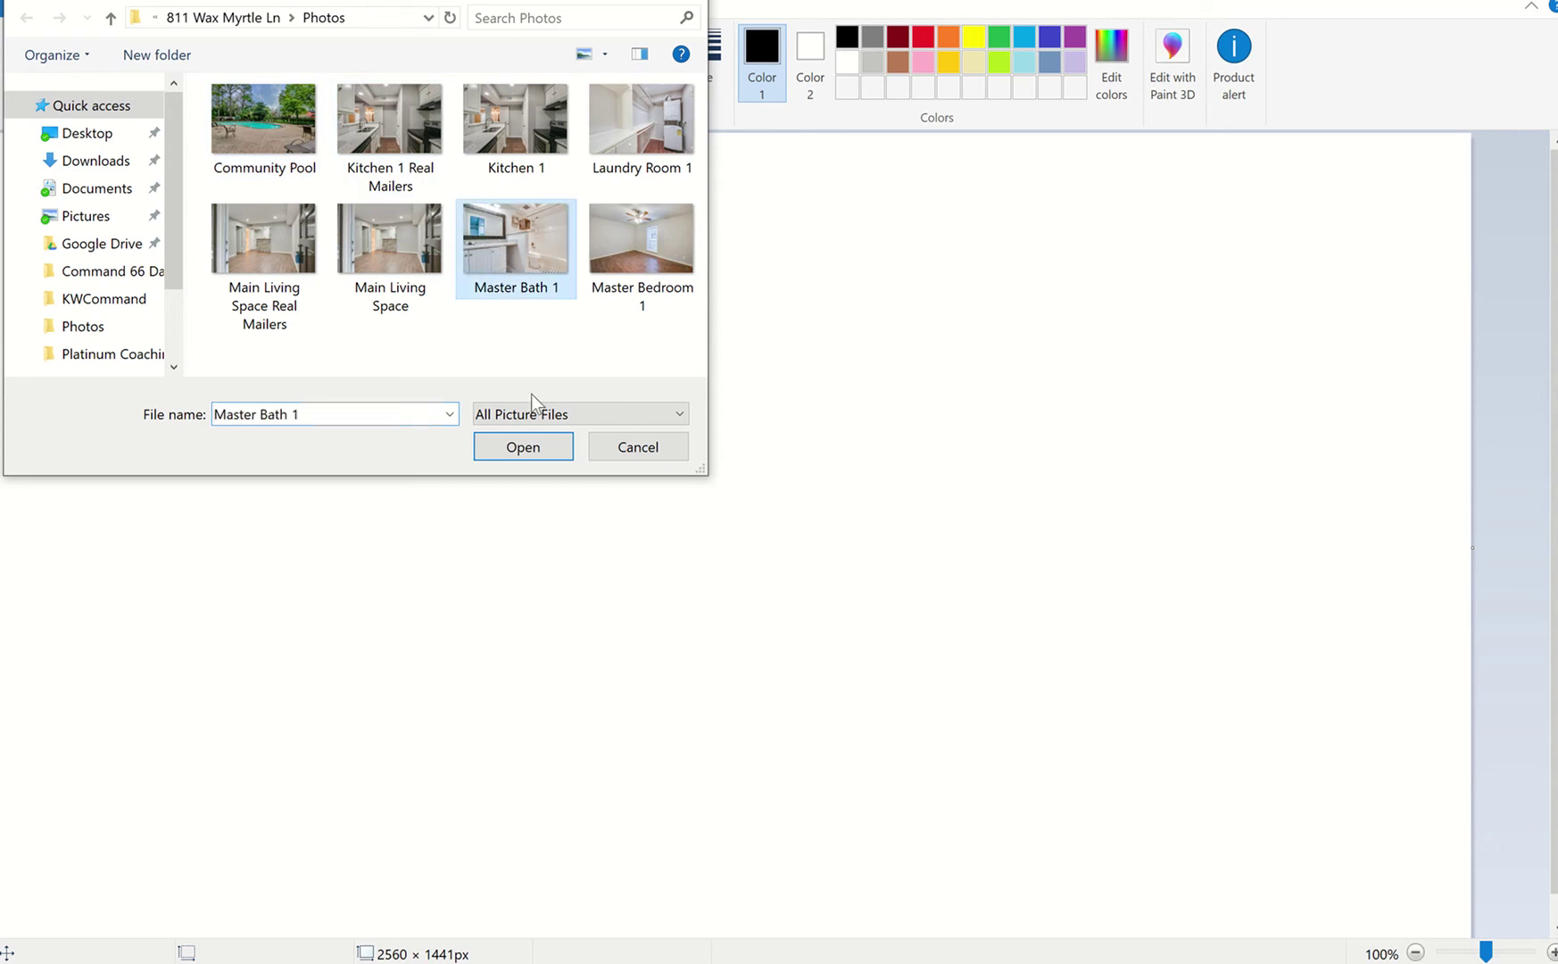
{"action": "left_click", "coordinate": [527, 443]}
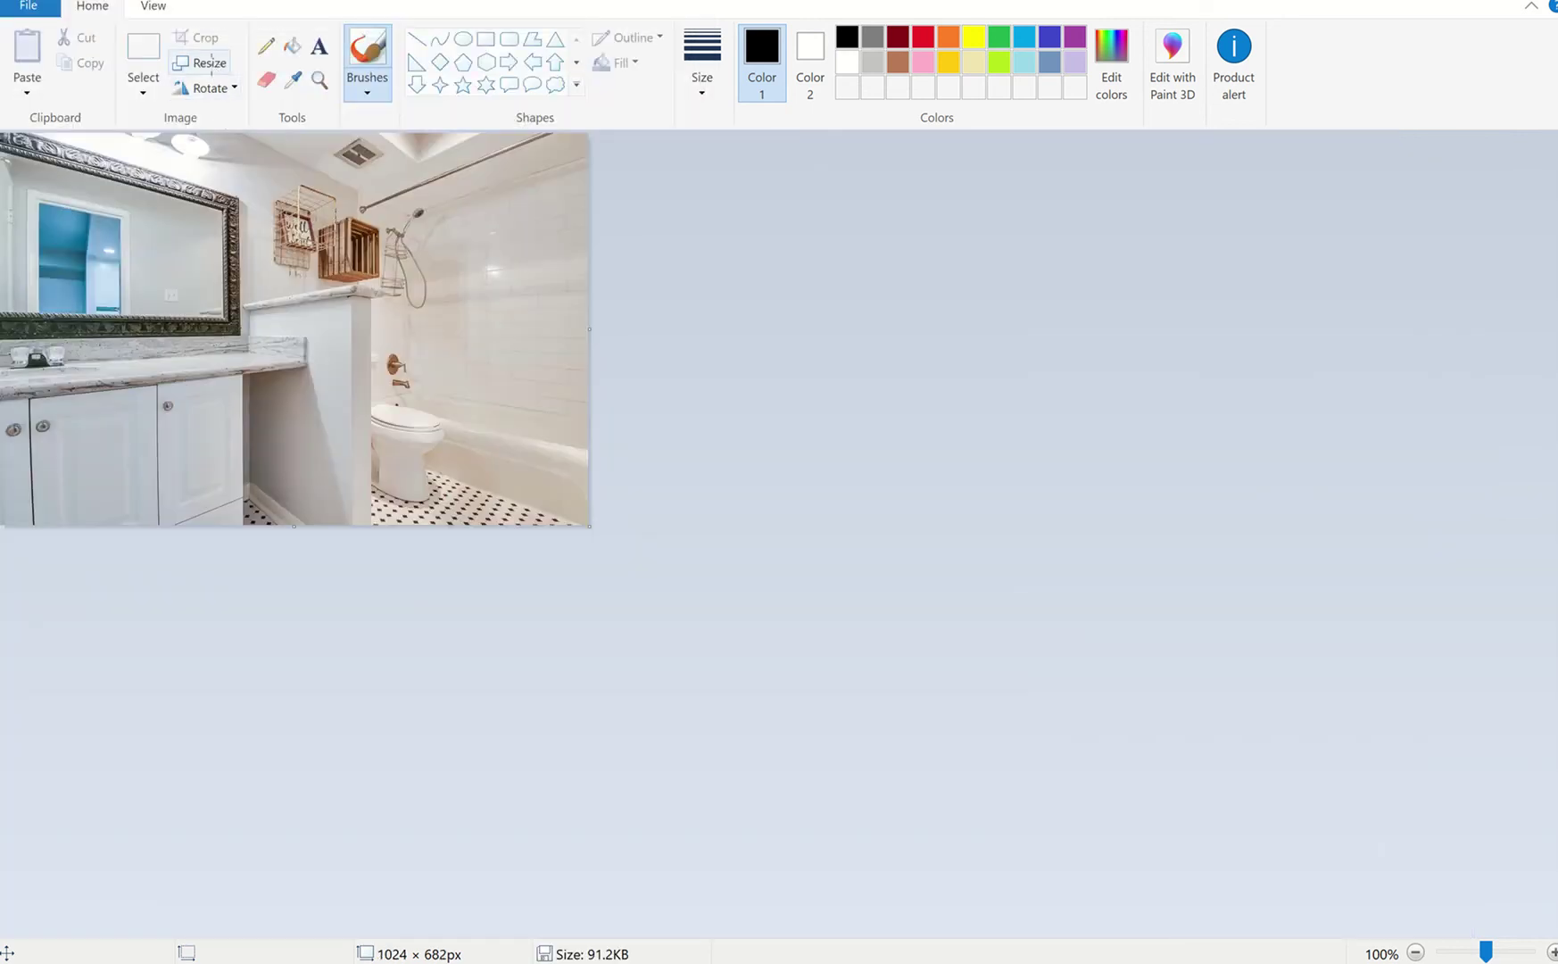
- Resize the photo by pixels to 2702 × 1800
{"action": "left_click", "coordinate": [211, 62]}
{"action": "left_click", "coordinate": [230, 155]}
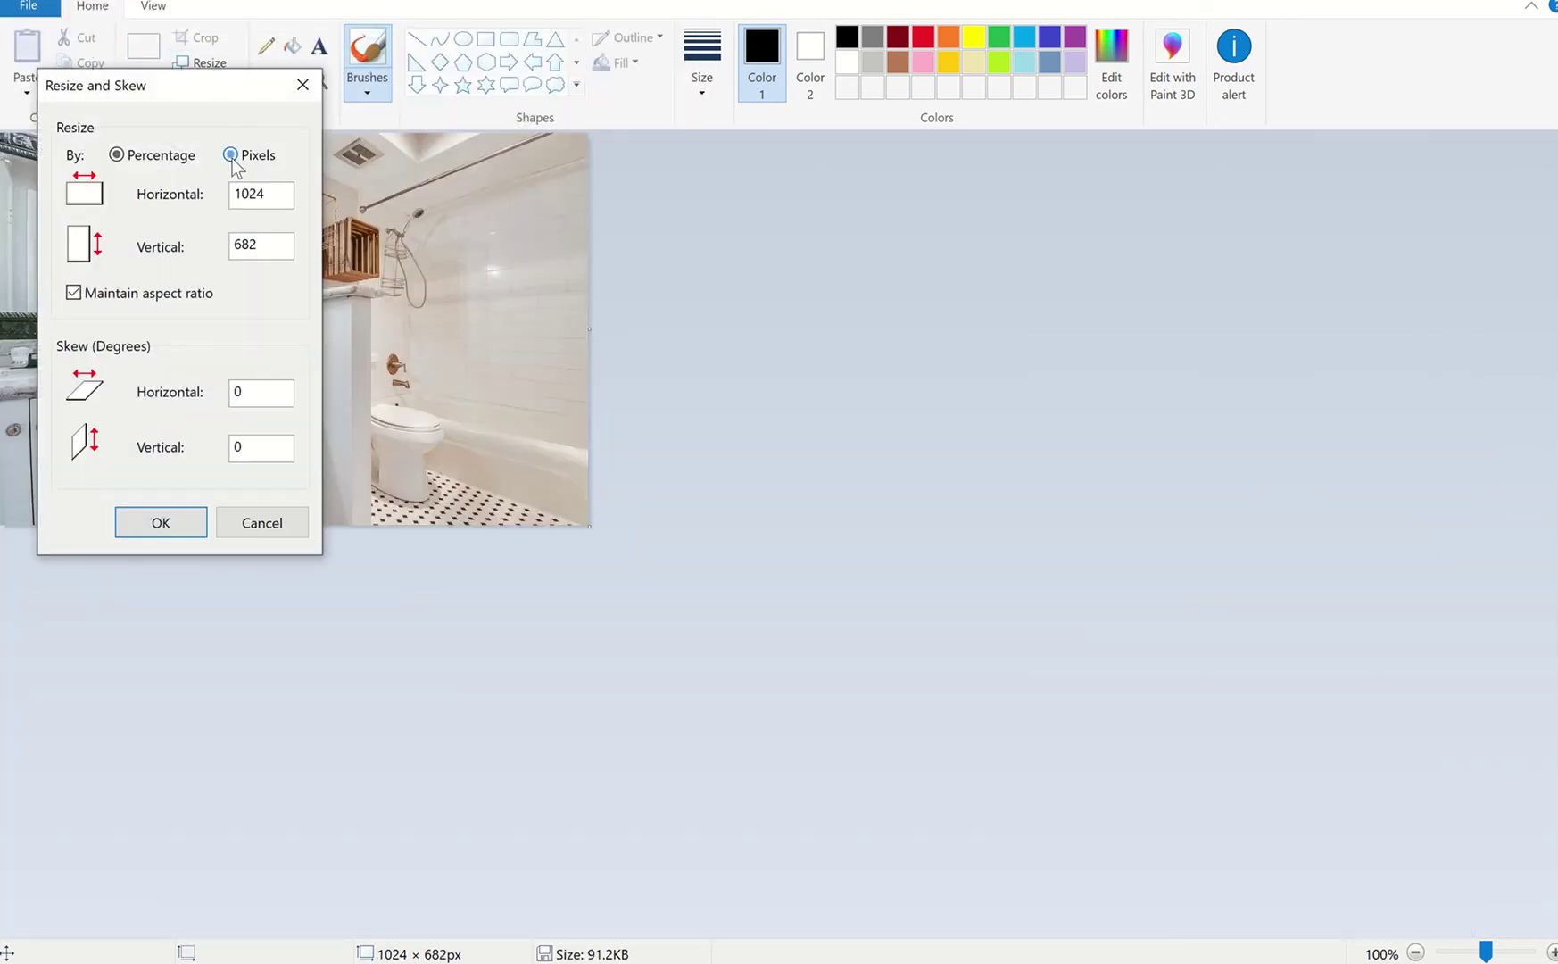
{"action": "double_click", "coordinate": [274, 247]}
{"action": "type", "text": "1800"}
{"action": "left_click", "coordinate": [160, 524]}
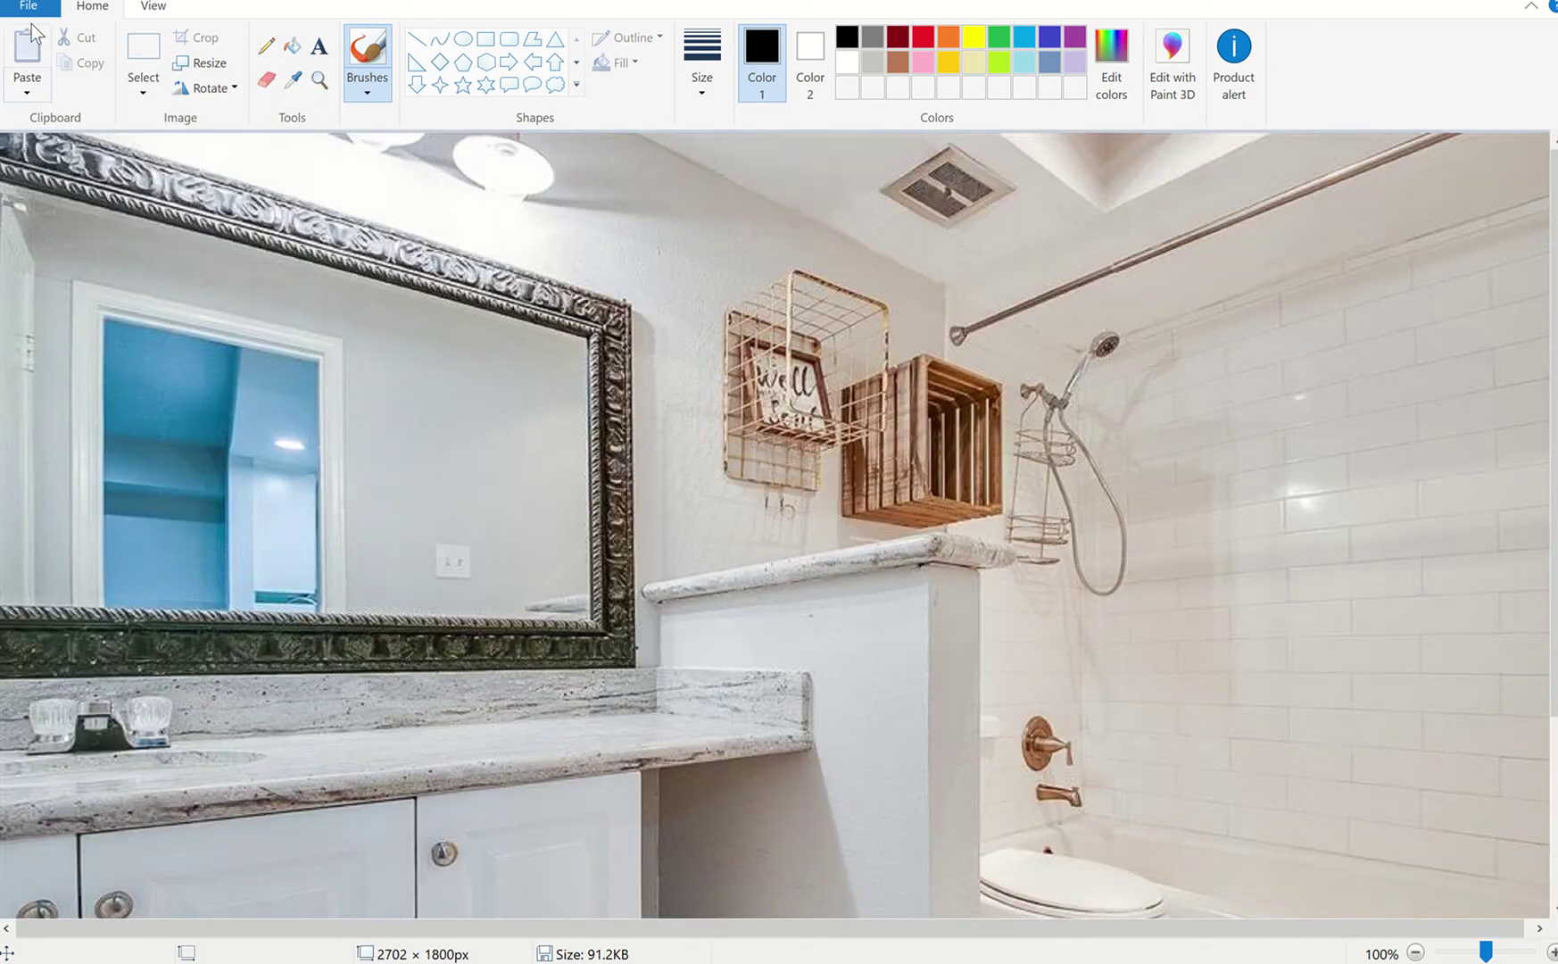
- Save the photo as the JPEG 'Master Bath Real Mailers' in the Photos folder
{"action": "left_click", "coordinate": [34, 18]}
{"action": "key", "text": "Escape"}
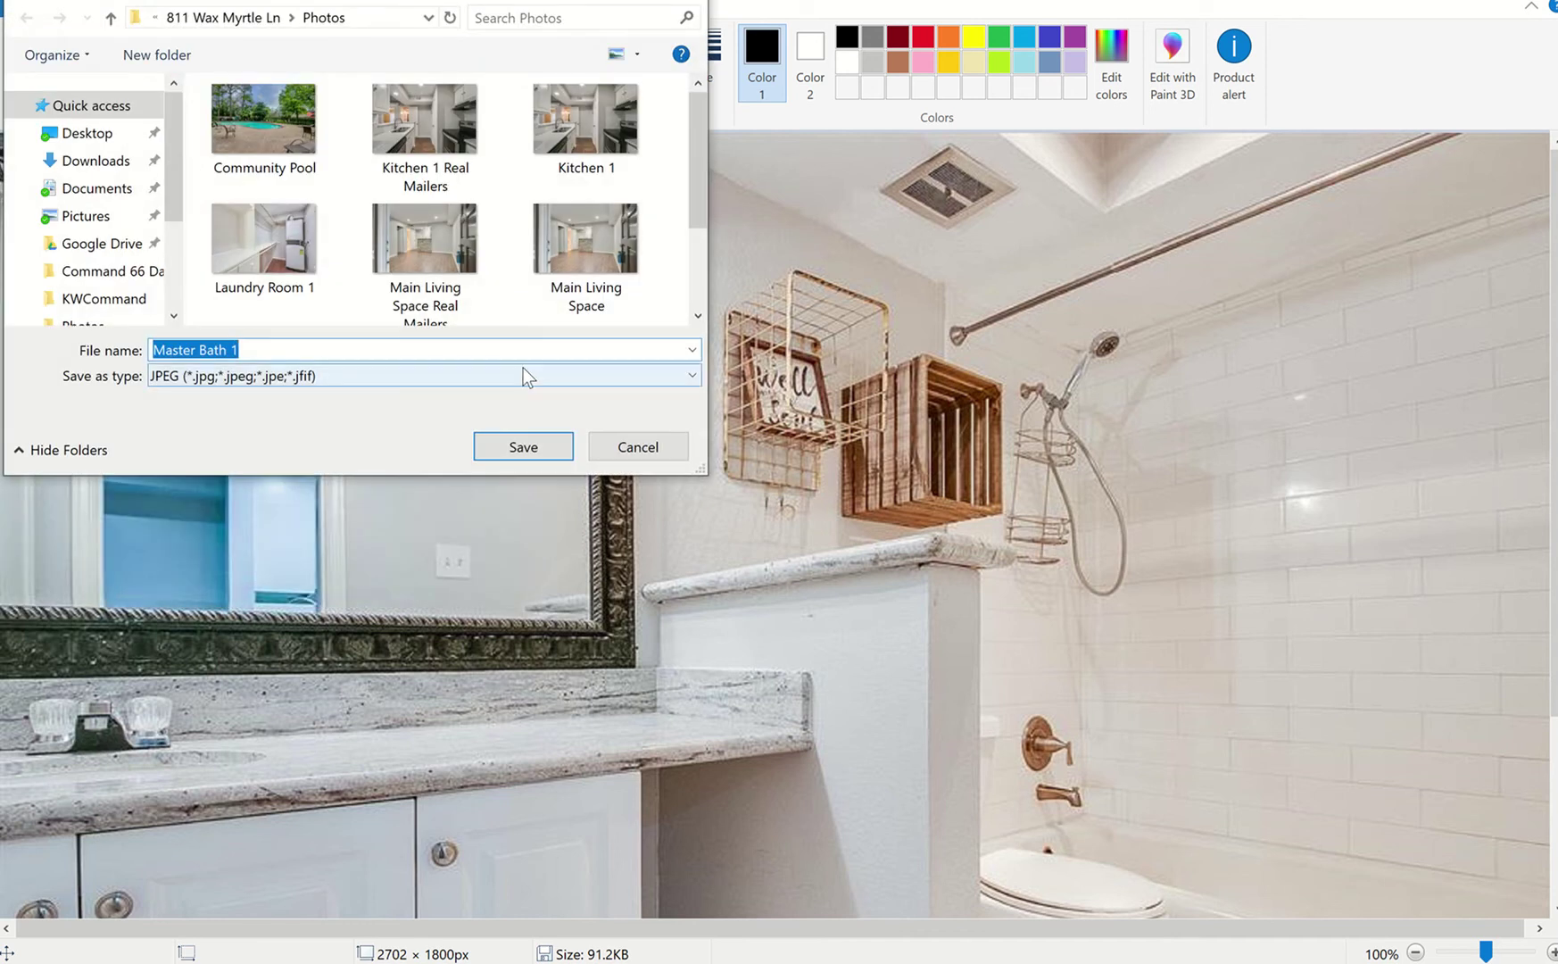
{"action": "type", "text": "Master Bath Real Mailers"}
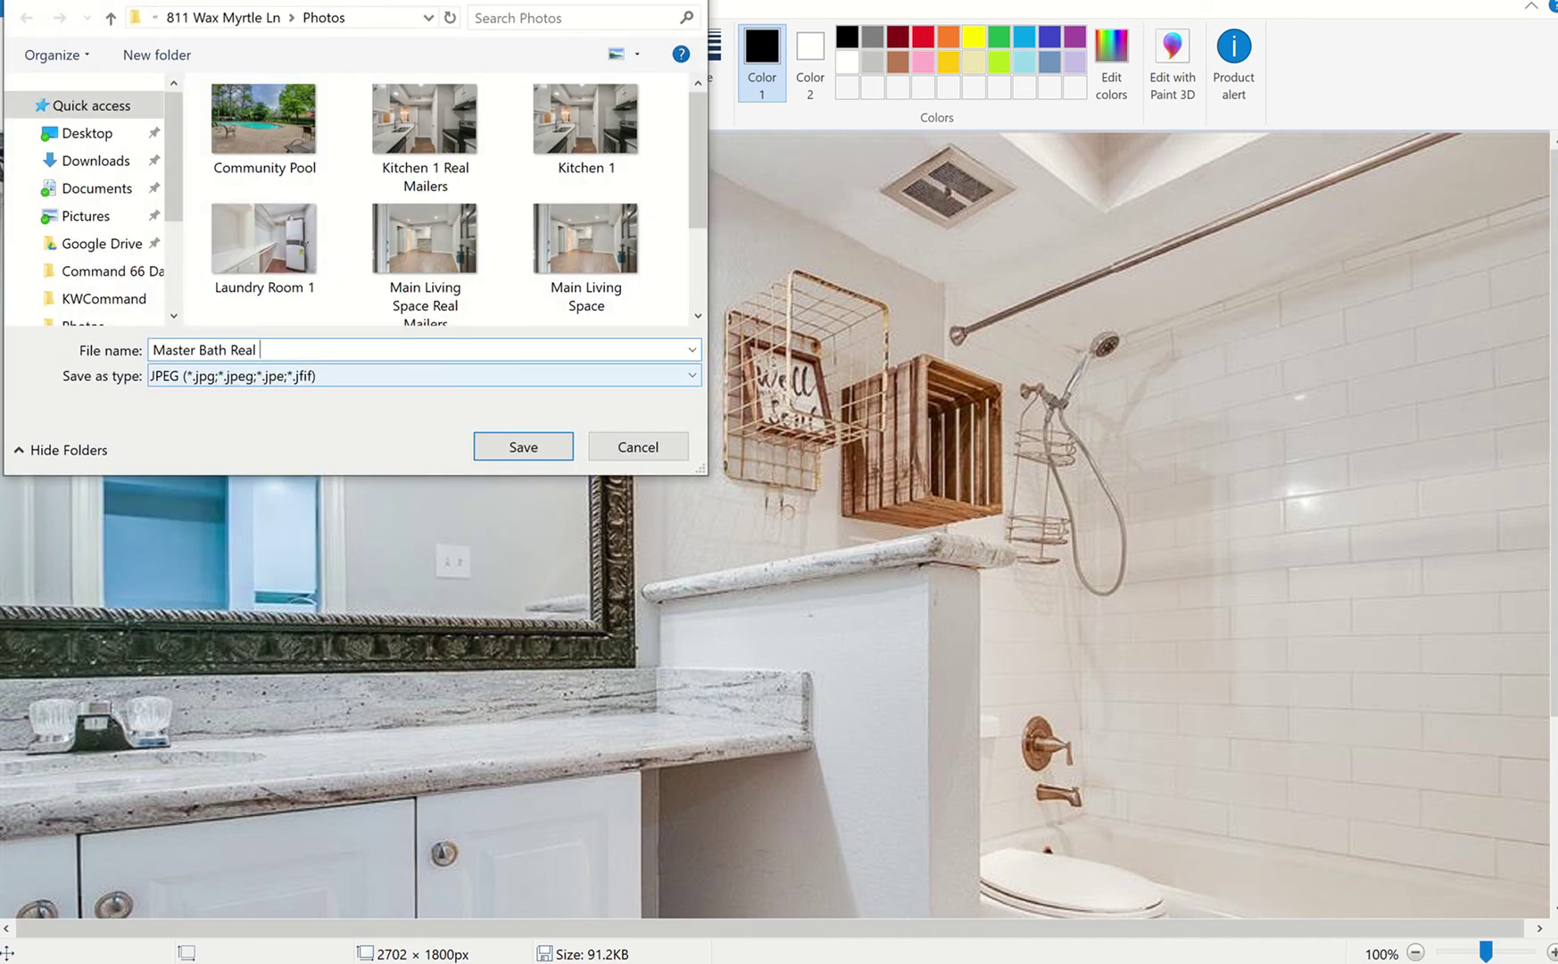
{"action": "left_click", "coordinate": [545, 444]}
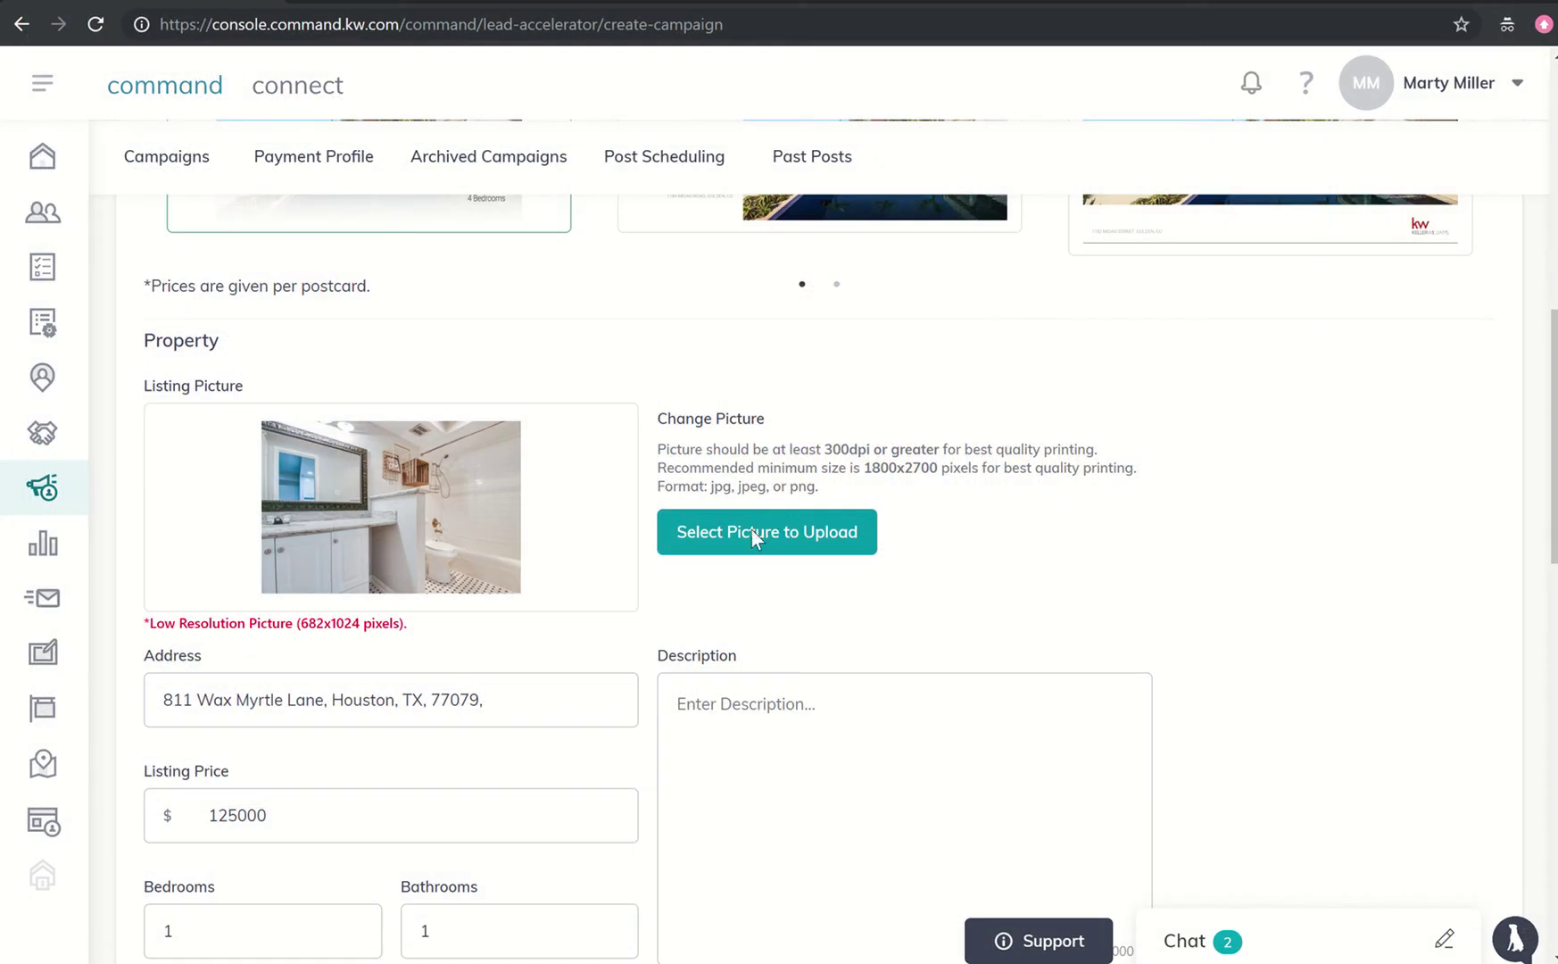
- Upload the Main Living Space Real Mailers photo as the campaign's listing picture
{"action": "left_click", "coordinate": [752, 532]}
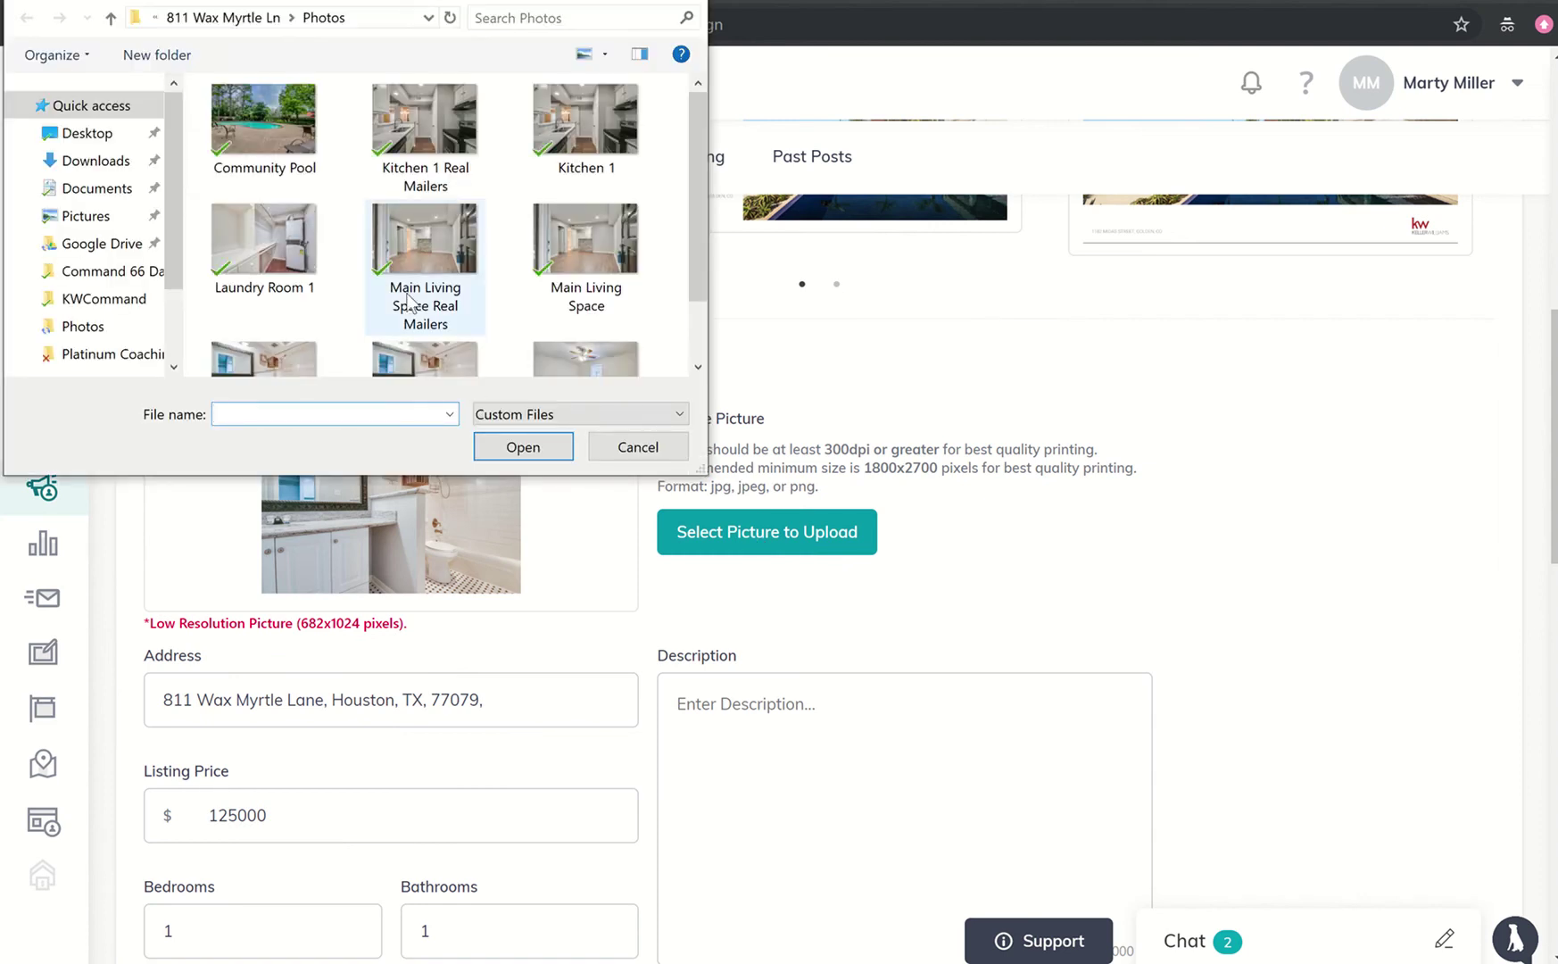
{"action": "left_click", "coordinate": [409, 300]}
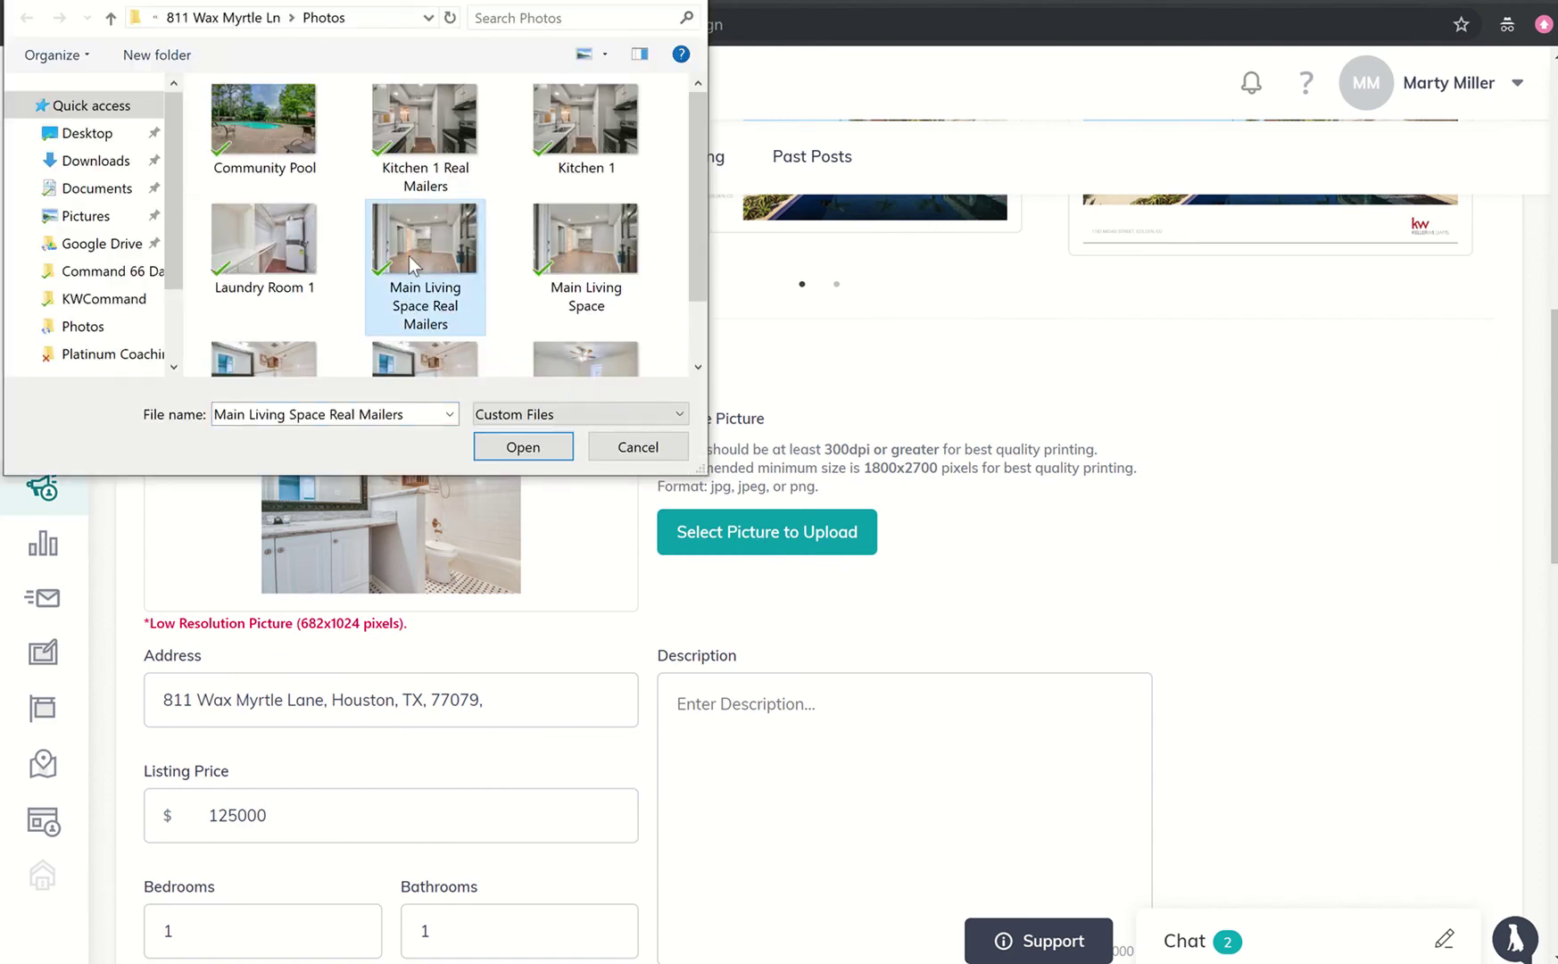
{"action": "left_click", "coordinate": [499, 449]}
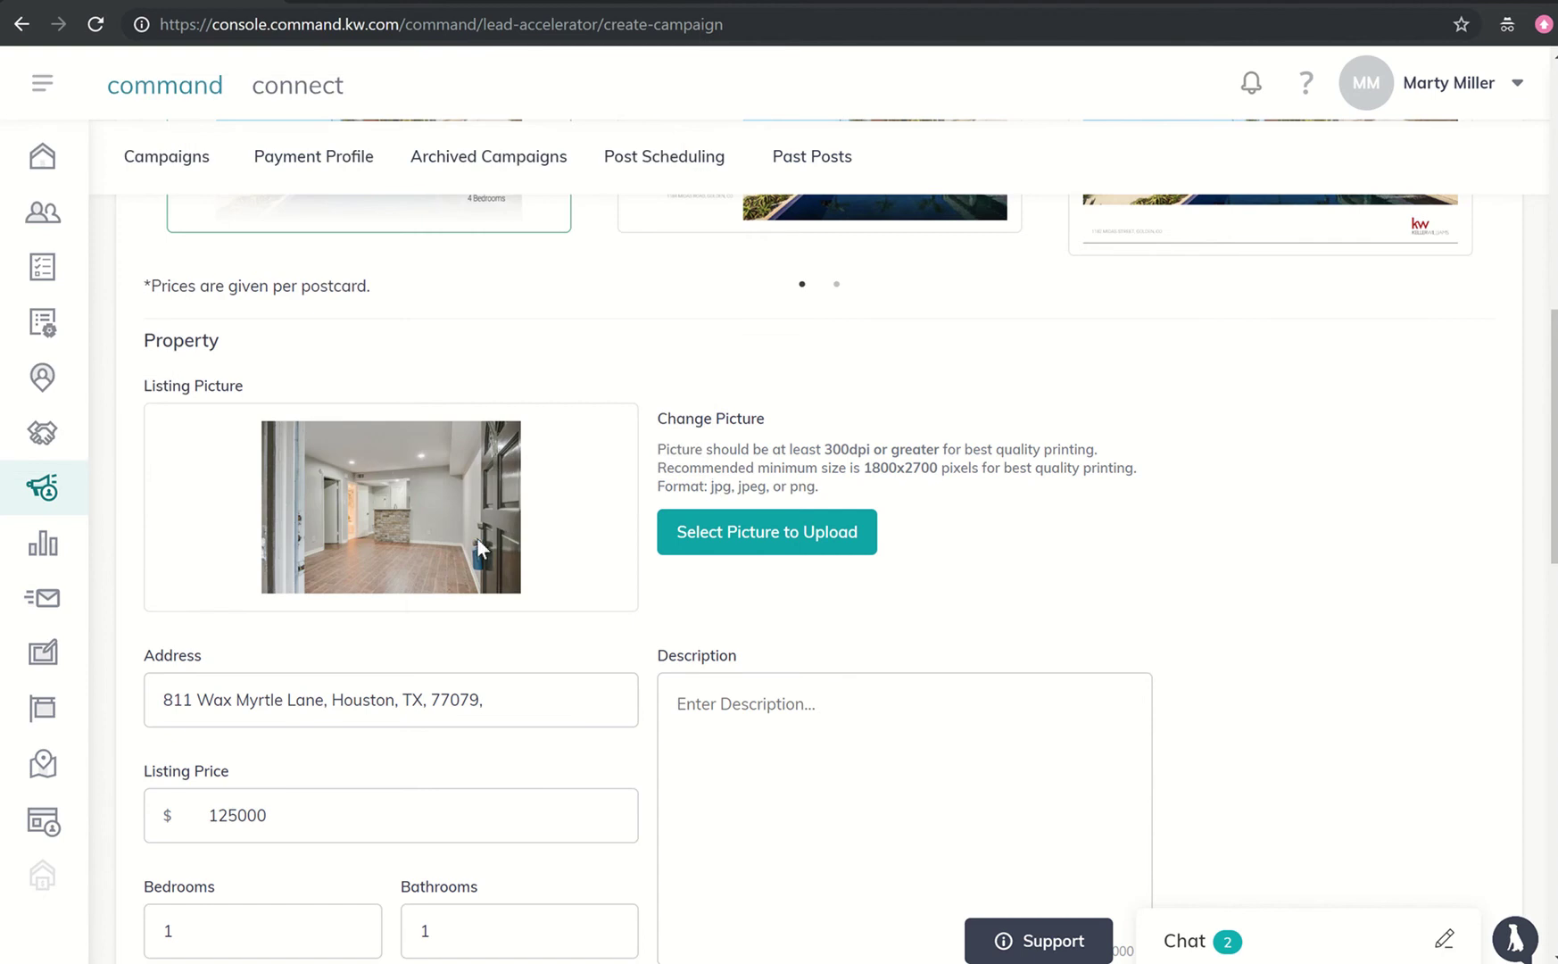
- Paste the listing description and end it with 'Reach out today to schedule your tour'
{"action": "scroll", "coordinate": [477, 493], "scroll_direction": "down", "scroll_amount": 2}
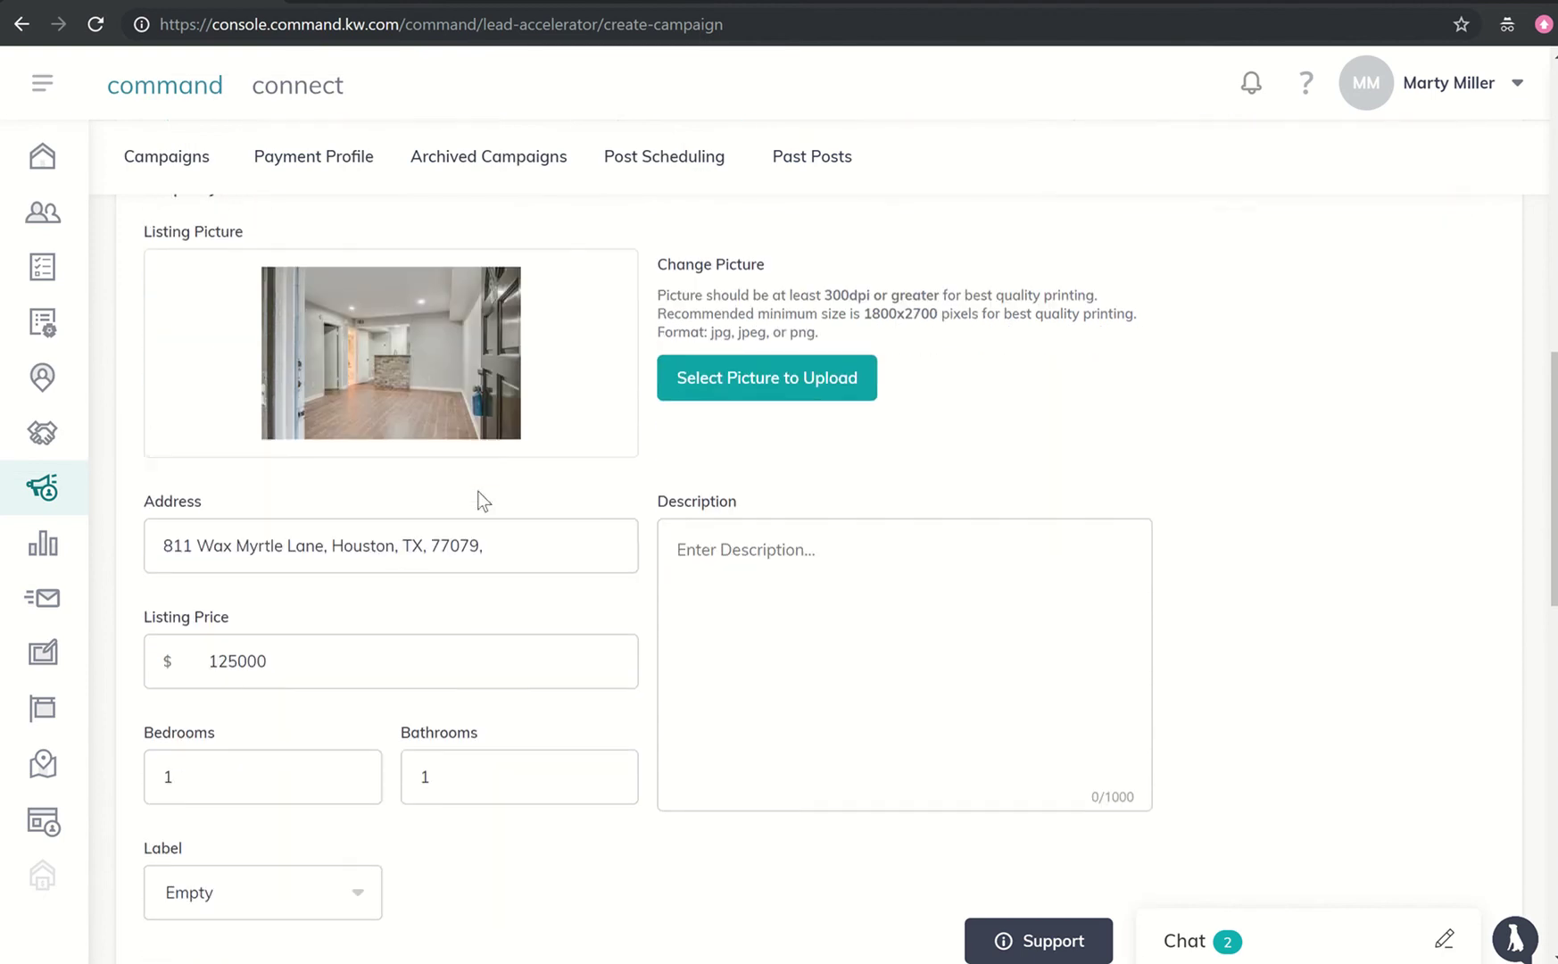
{"action": "left_click", "coordinate": [697, 538]}
{"action": "key", "text": "ctrl+v"}
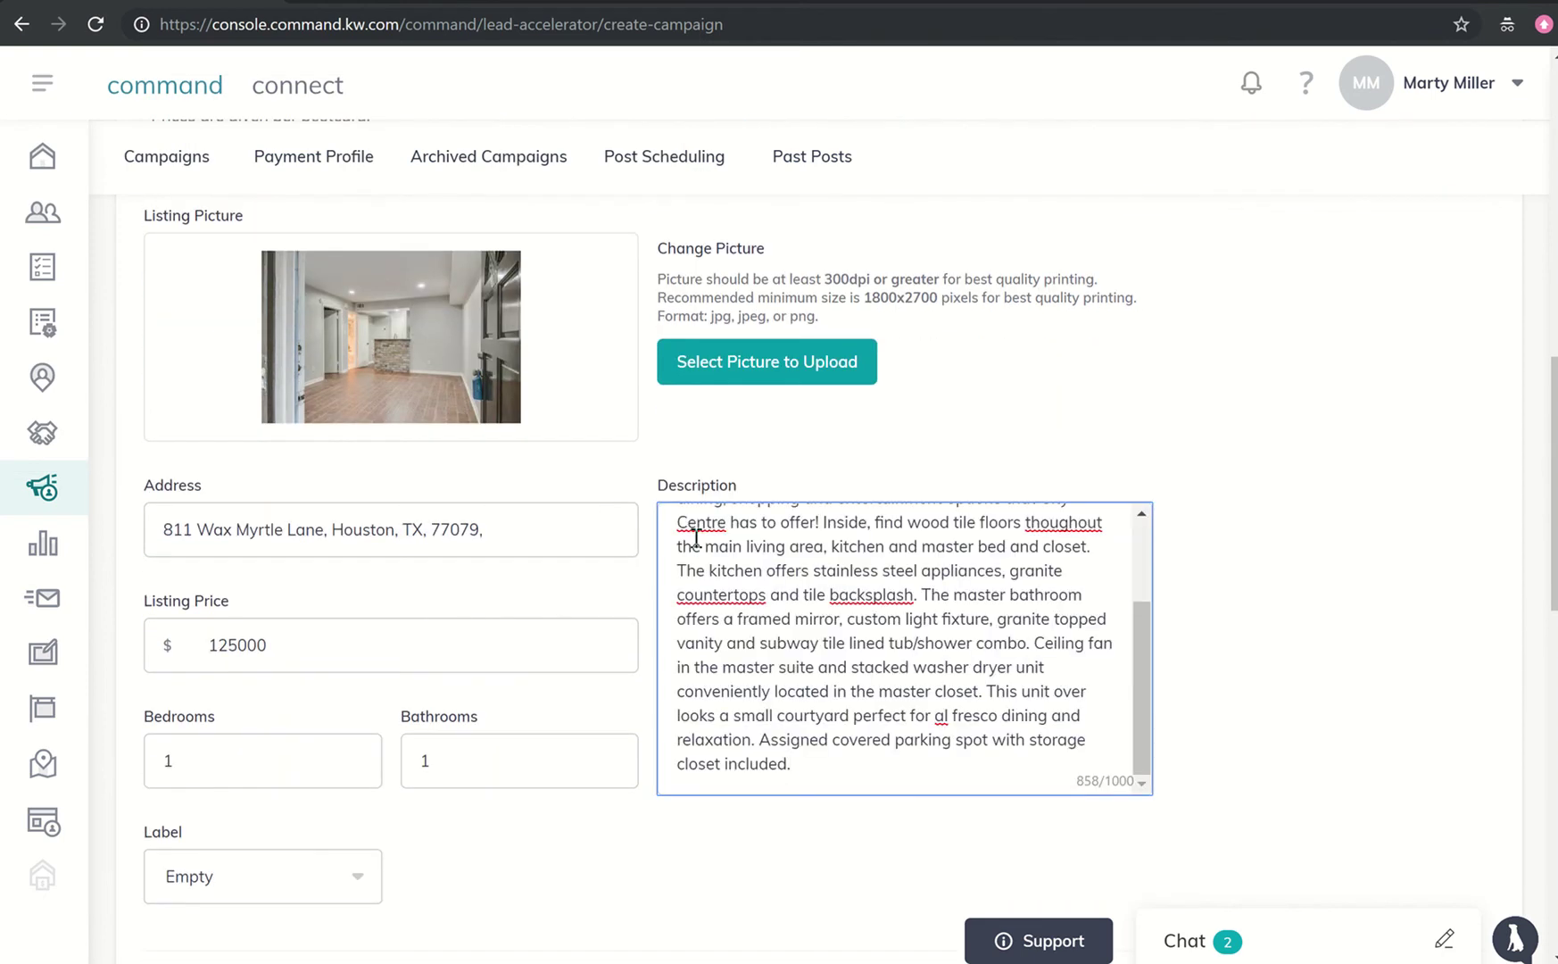
{"action": "scroll", "coordinate": [790, 647], "scroll_direction": "up", "scroll_amount": 1}
{"action": "scroll", "coordinate": [821, 654], "scroll_direction": "down", "scroll_amount": 1}
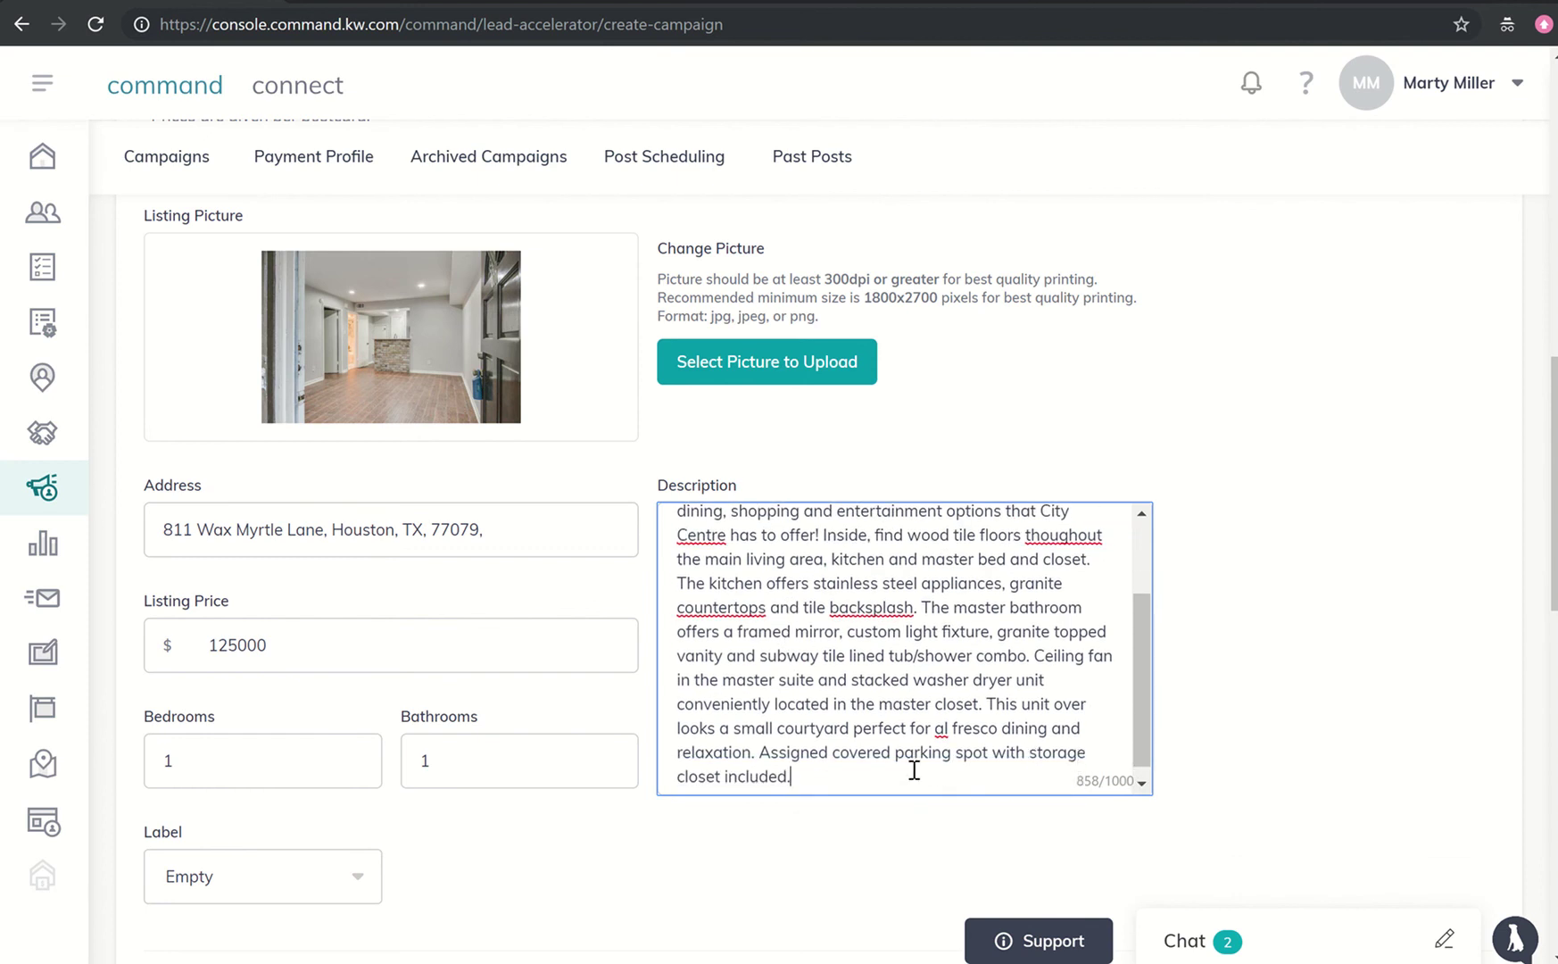
{"action": "type", "text": "Reach out today to schedule your"}
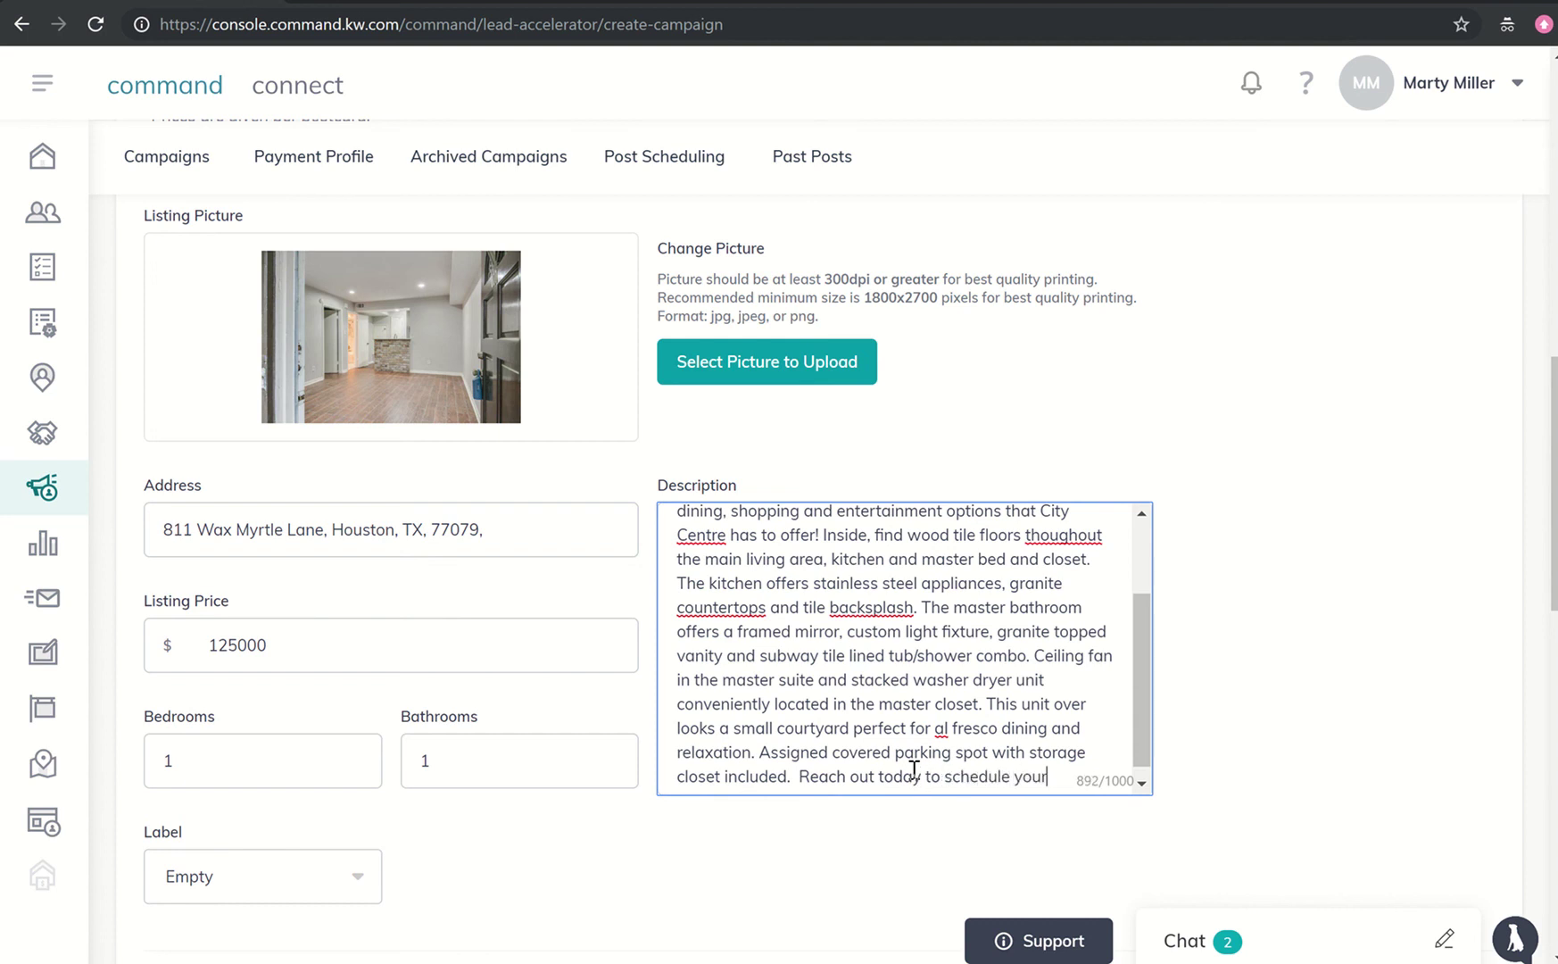
{"action": "type", "text": " tour!"}
- Set the postcard label to JUST LISTED
{"action": "scroll", "coordinate": [914, 769], "scroll_direction": "down", "scroll_amount": 1}
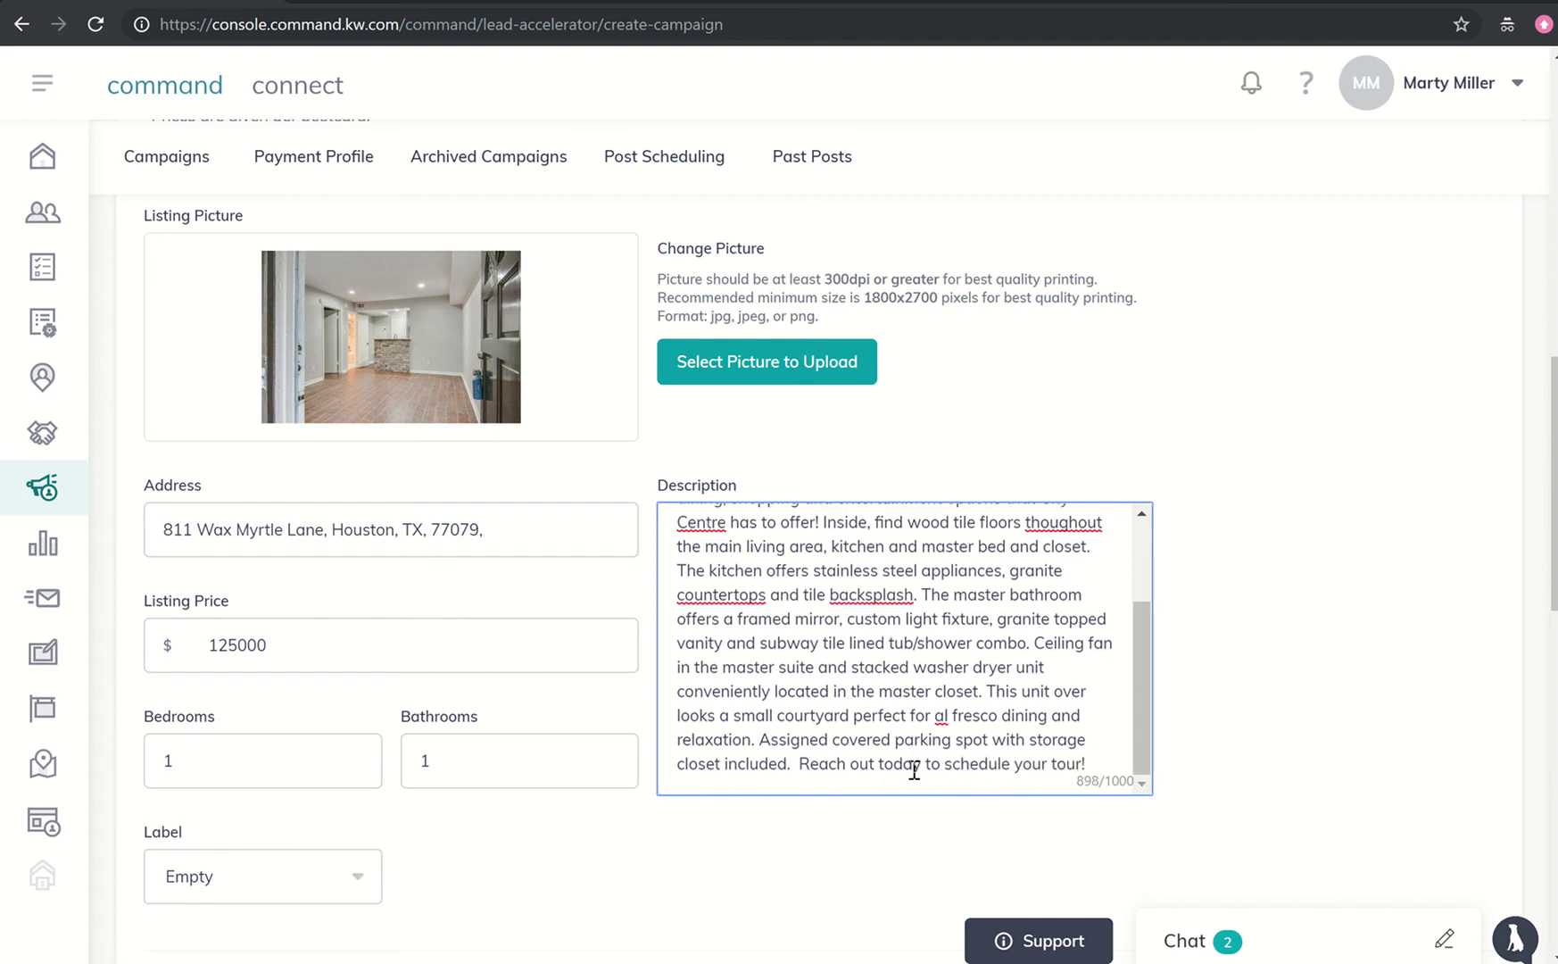
{"action": "scroll", "coordinate": [582, 639], "scroll_direction": "down", "scroll_amount": 3}
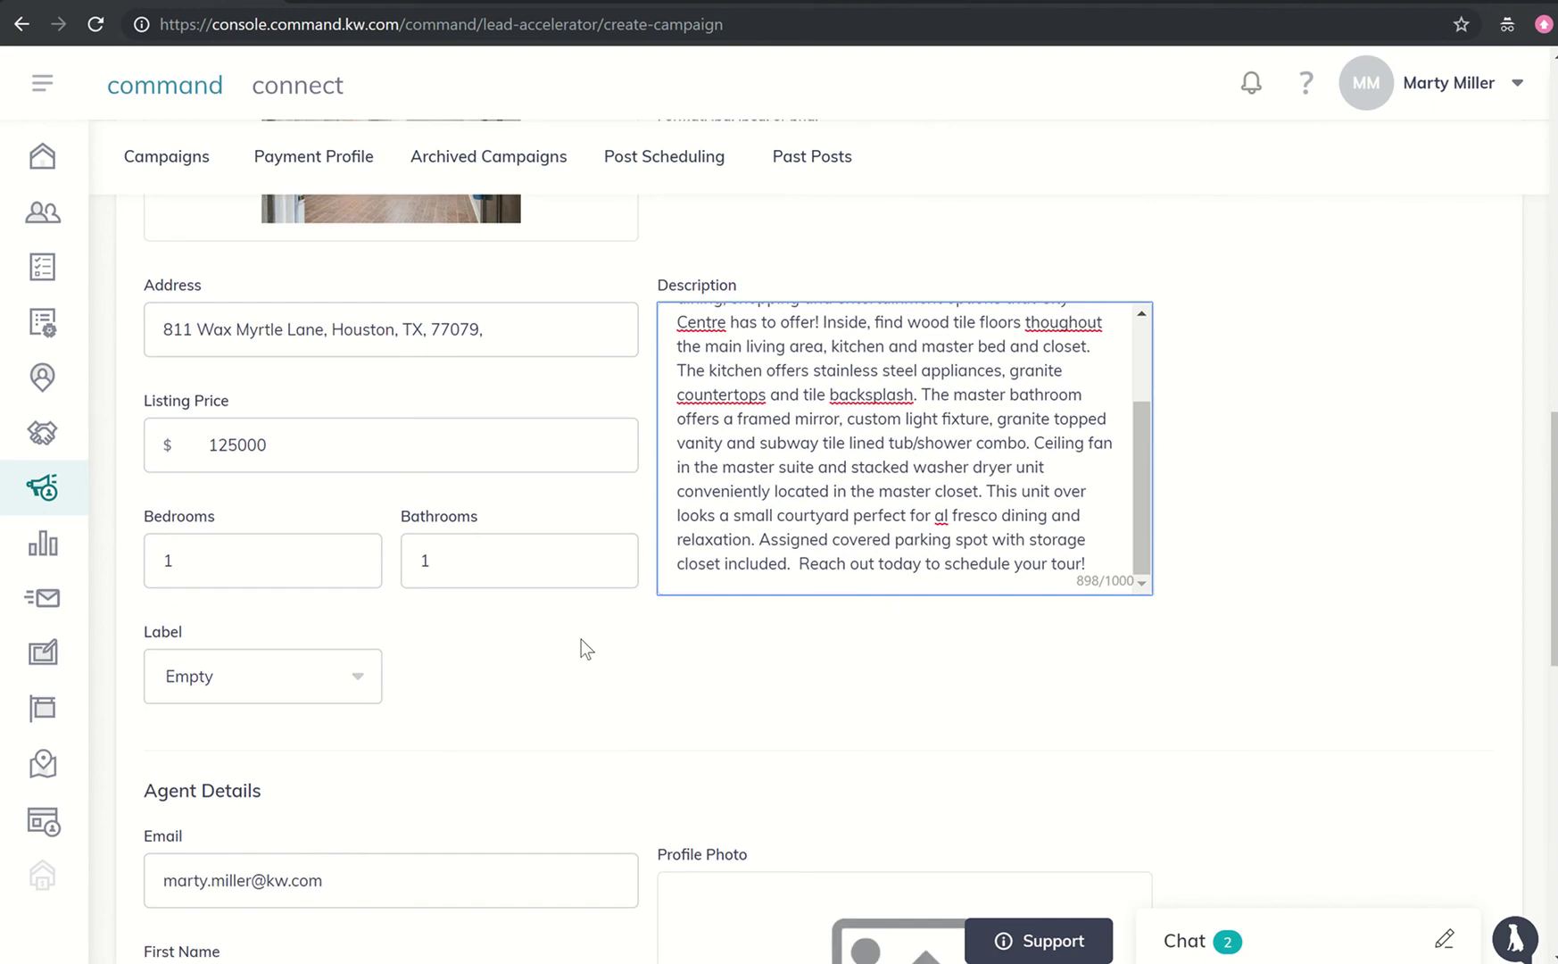
{"action": "scroll", "coordinate": [581, 640], "scroll_direction": "down", "scroll_amount": 1}
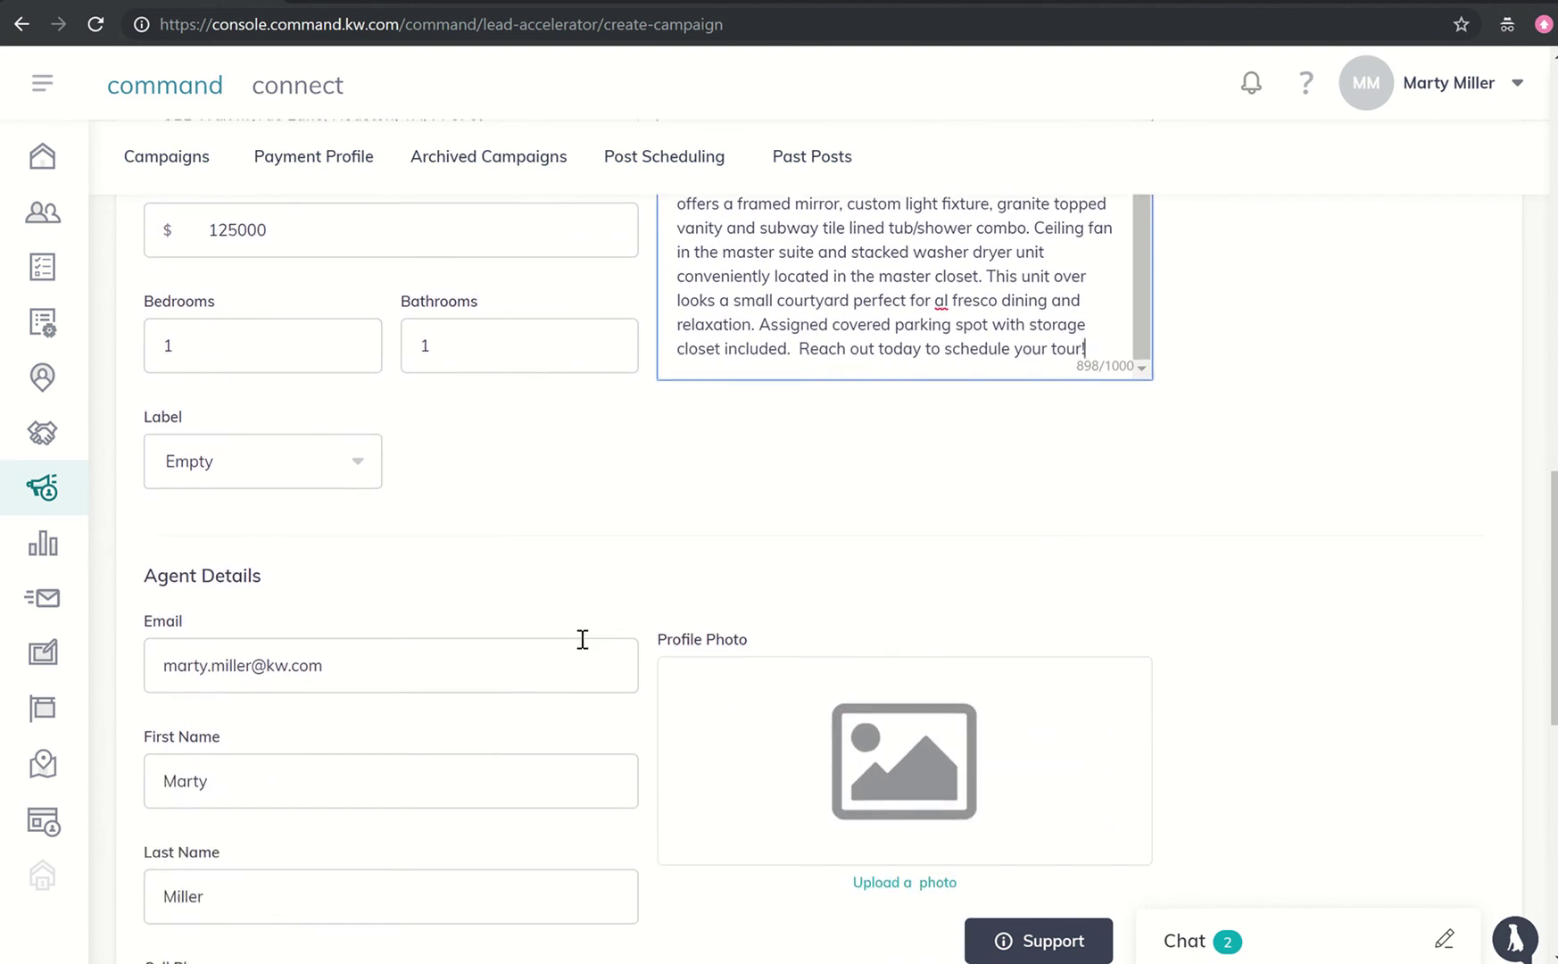
{"action": "left_click", "coordinate": [355, 489]}
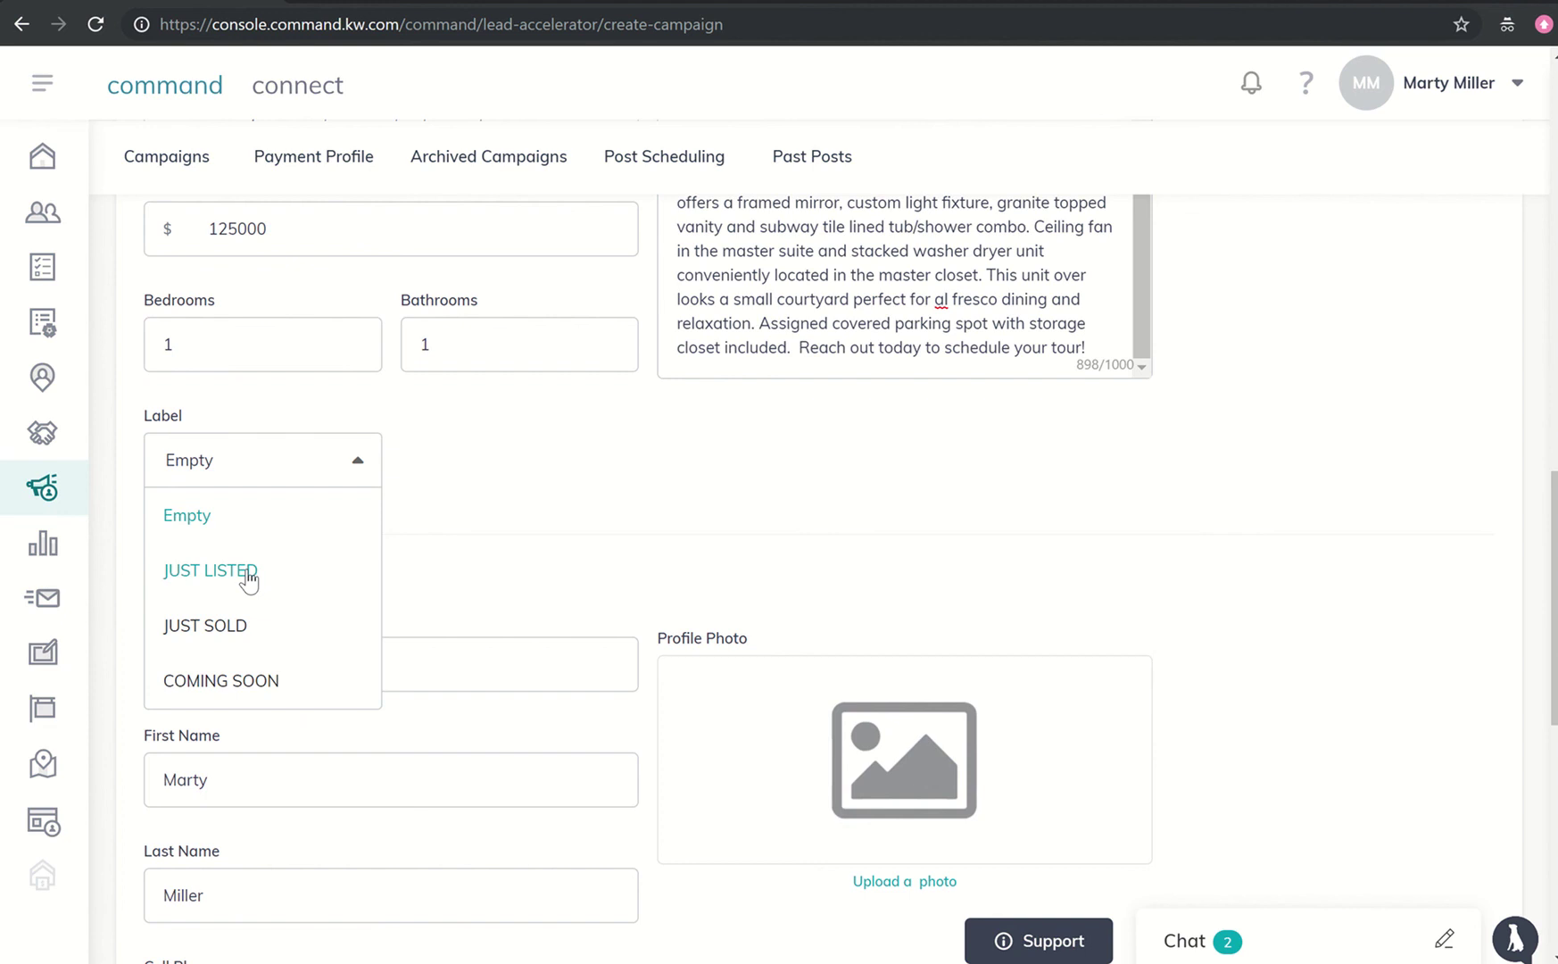
{"action": "left_click", "coordinate": [248, 576]}
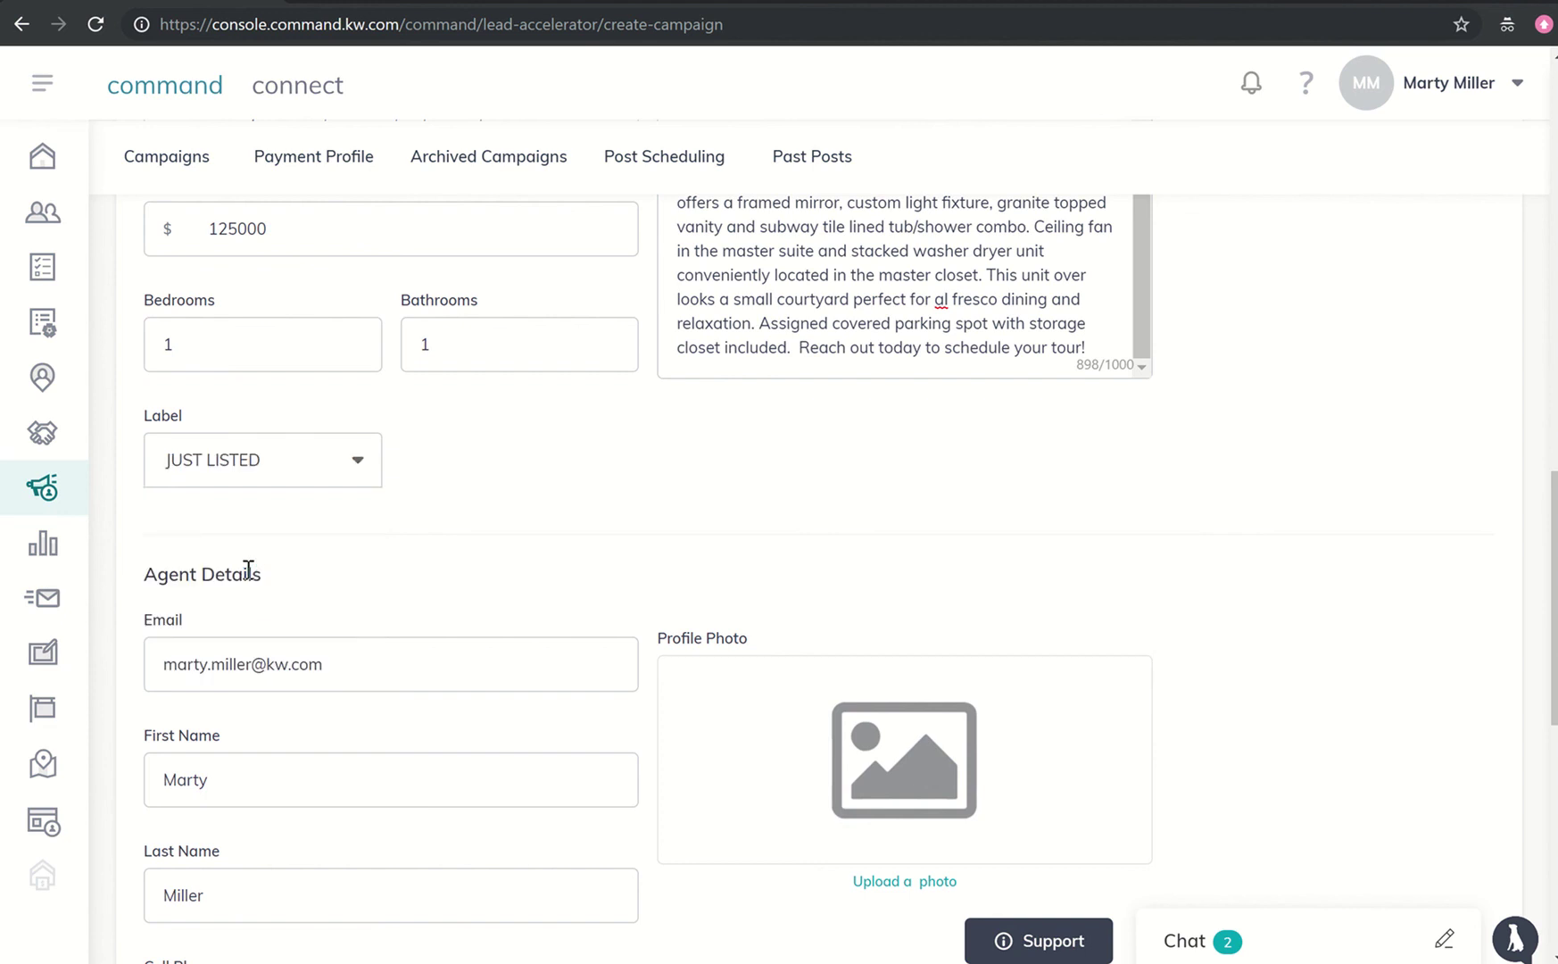
- Upload the KW Connect headshot from Google Drive's Marketing and Logos > Headshots as the profile photo
{"action": "scroll", "coordinate": [539, 658], "scroll_direction": "down", "scroll_amount": 3}
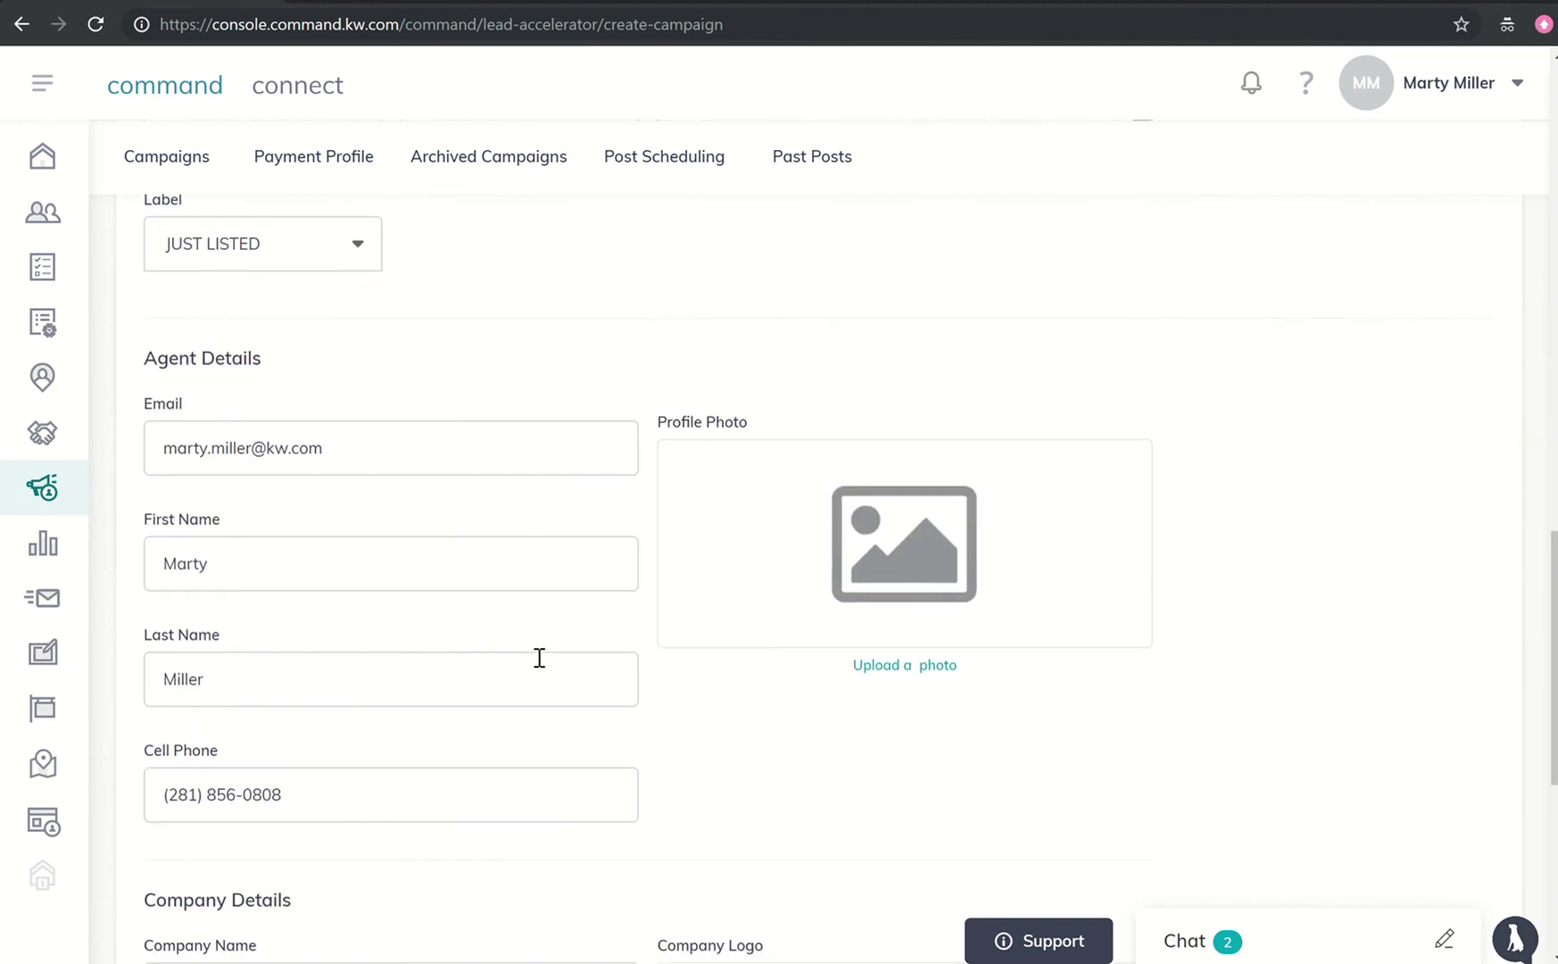
{"action": "scroll", "coordinate": [539, 660], "scroll_direction": "down", "scroll_amount": 1}
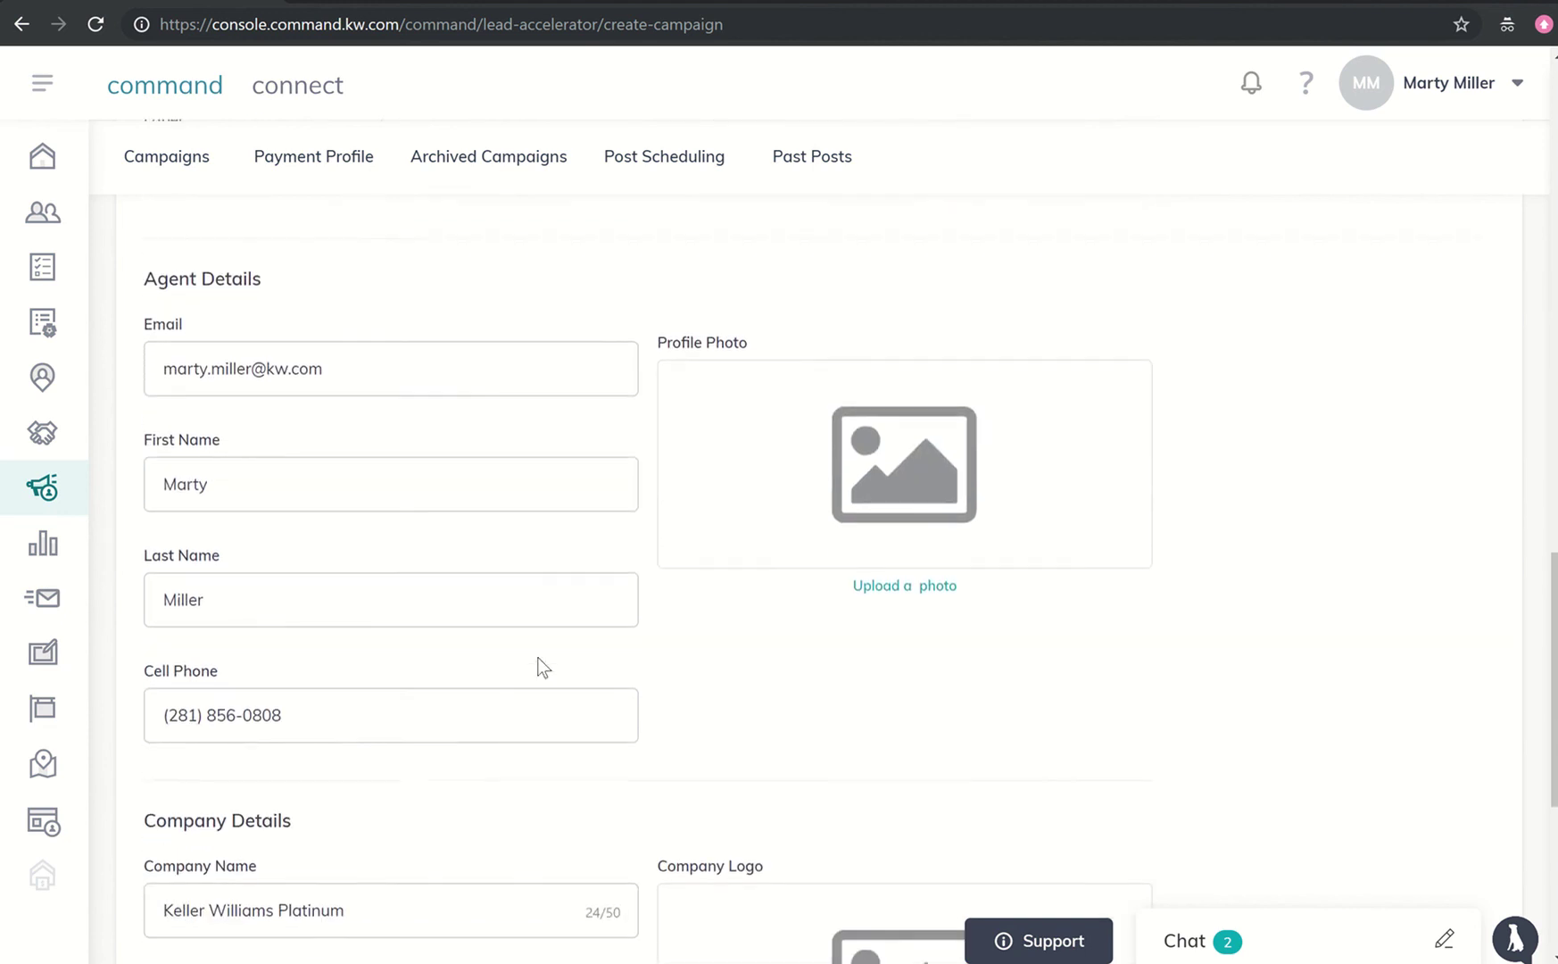
{"action": "left_click", "coordinate": [926, 576]}
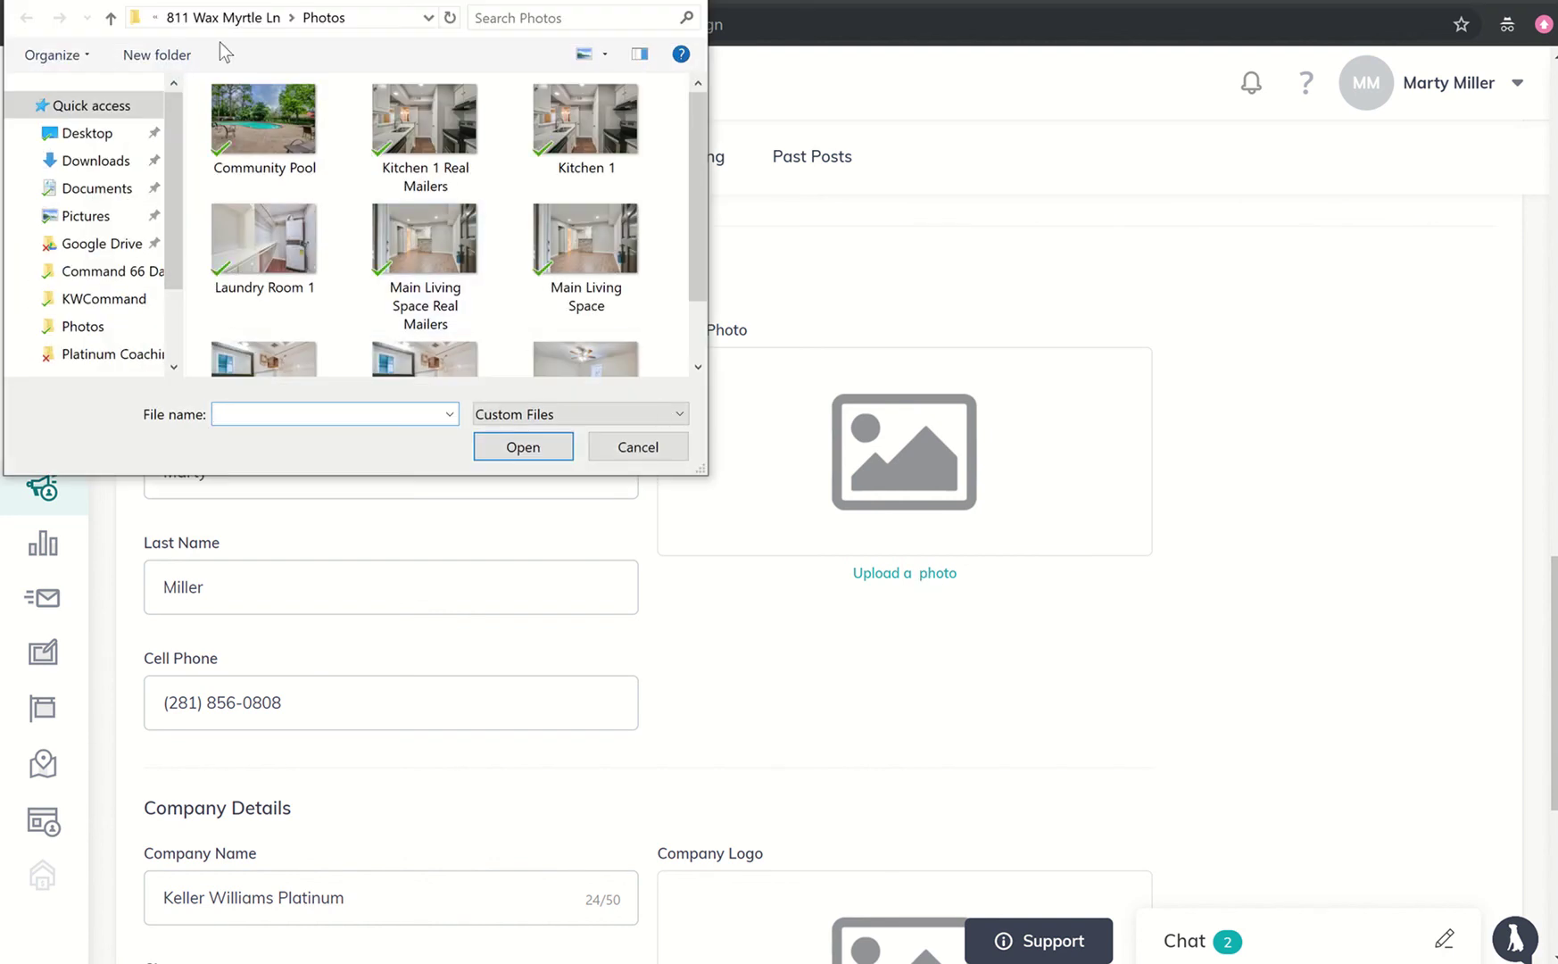
{"action": "left_click", "coordinate": [156, 17]}
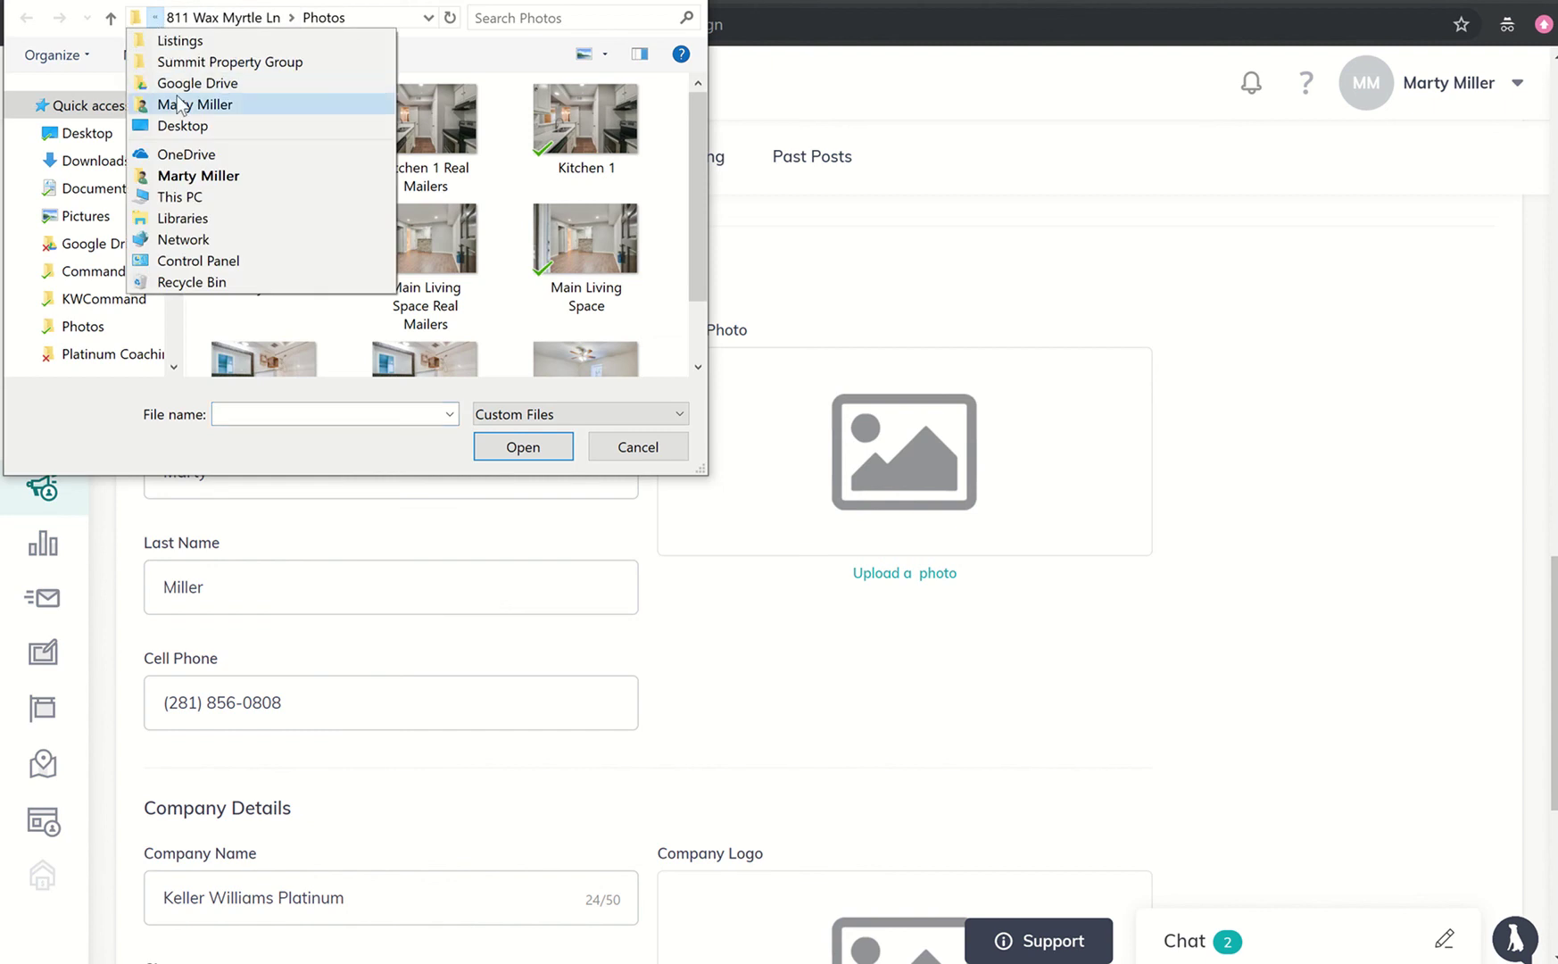
{"action": "left_click", "coordinate": [183, 83]}
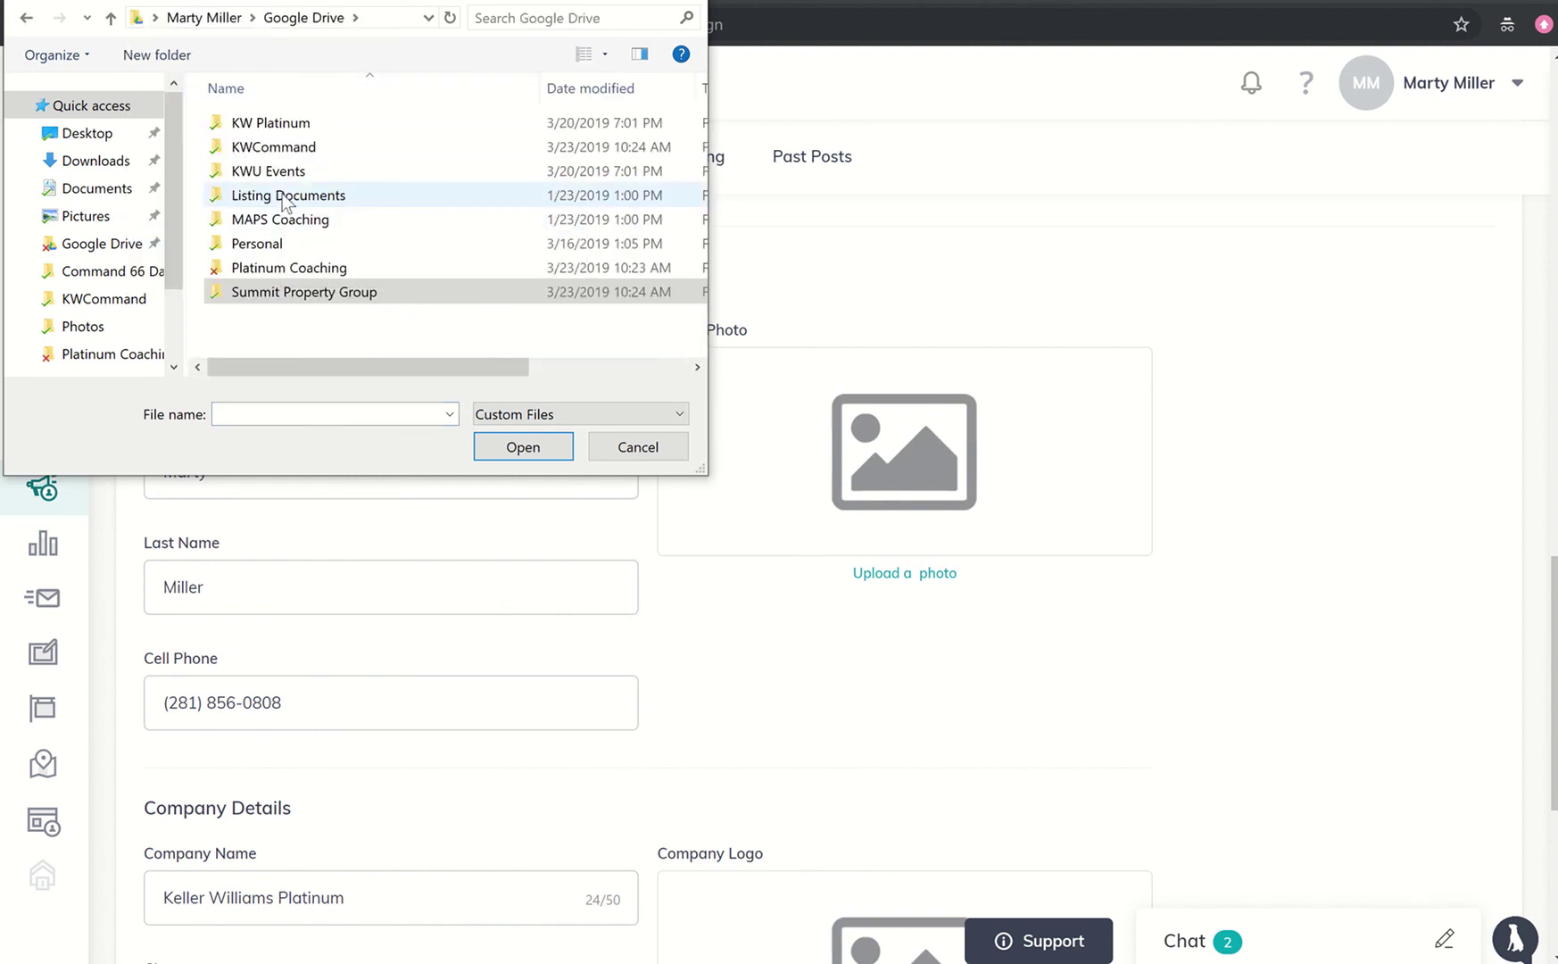
{"action": "double_click", "coordinate": [300, 293]}
{"action": "left_click", "coordinate": [412, 314]}
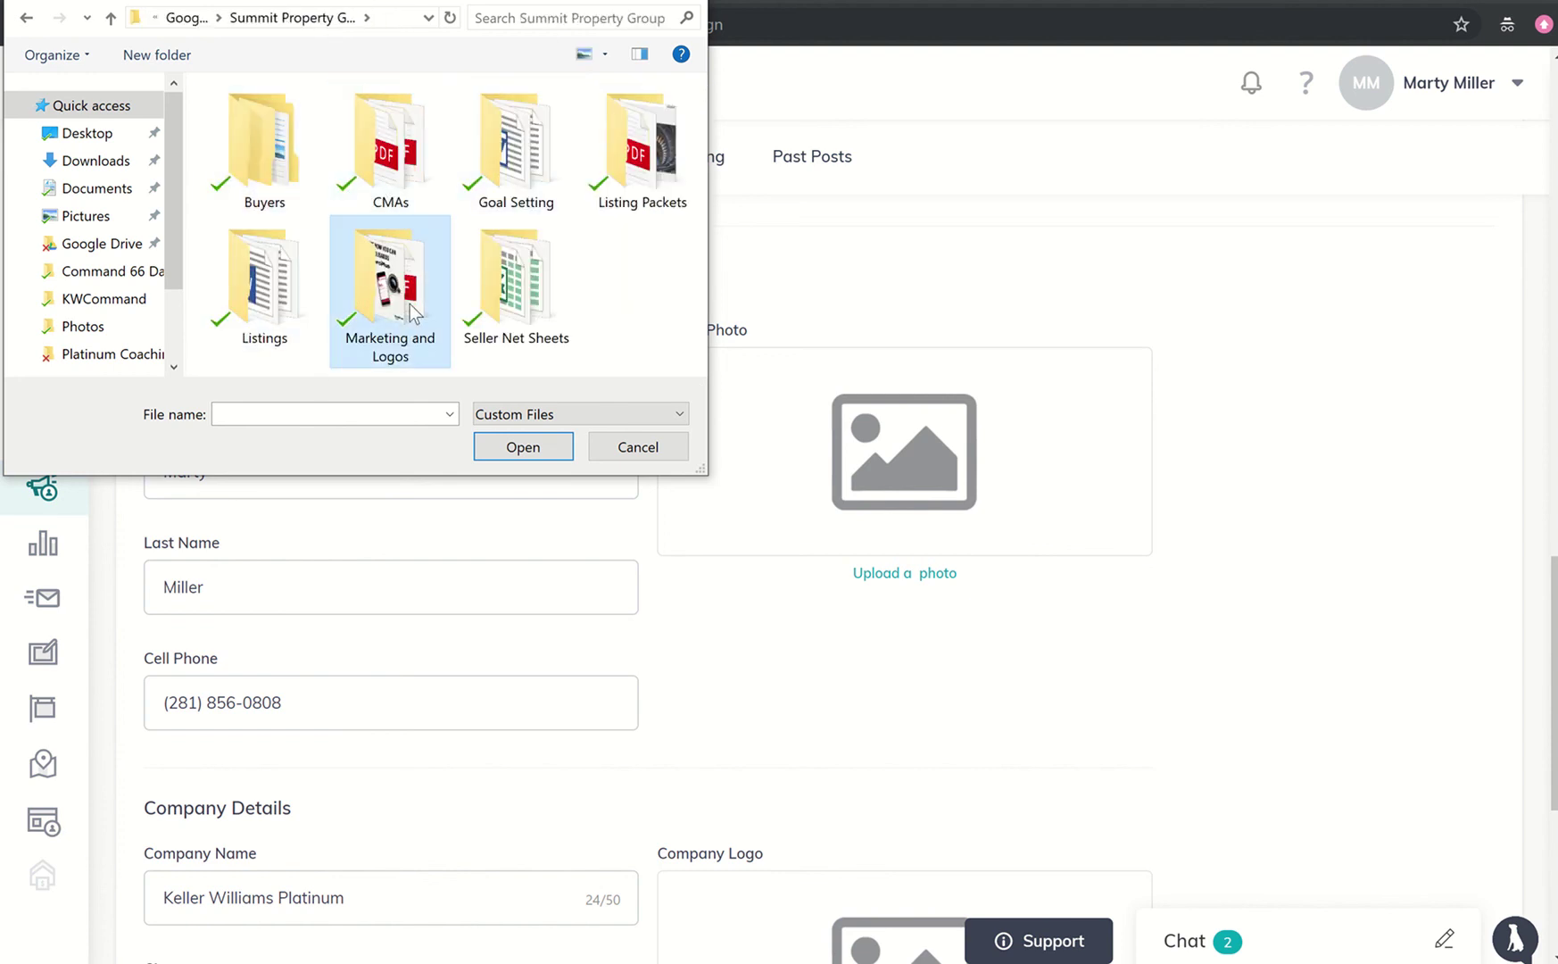
{"action": "double_click", "coordinate": [412, 314]}
{"action": "double_click", "coordinate": [373, 149]}
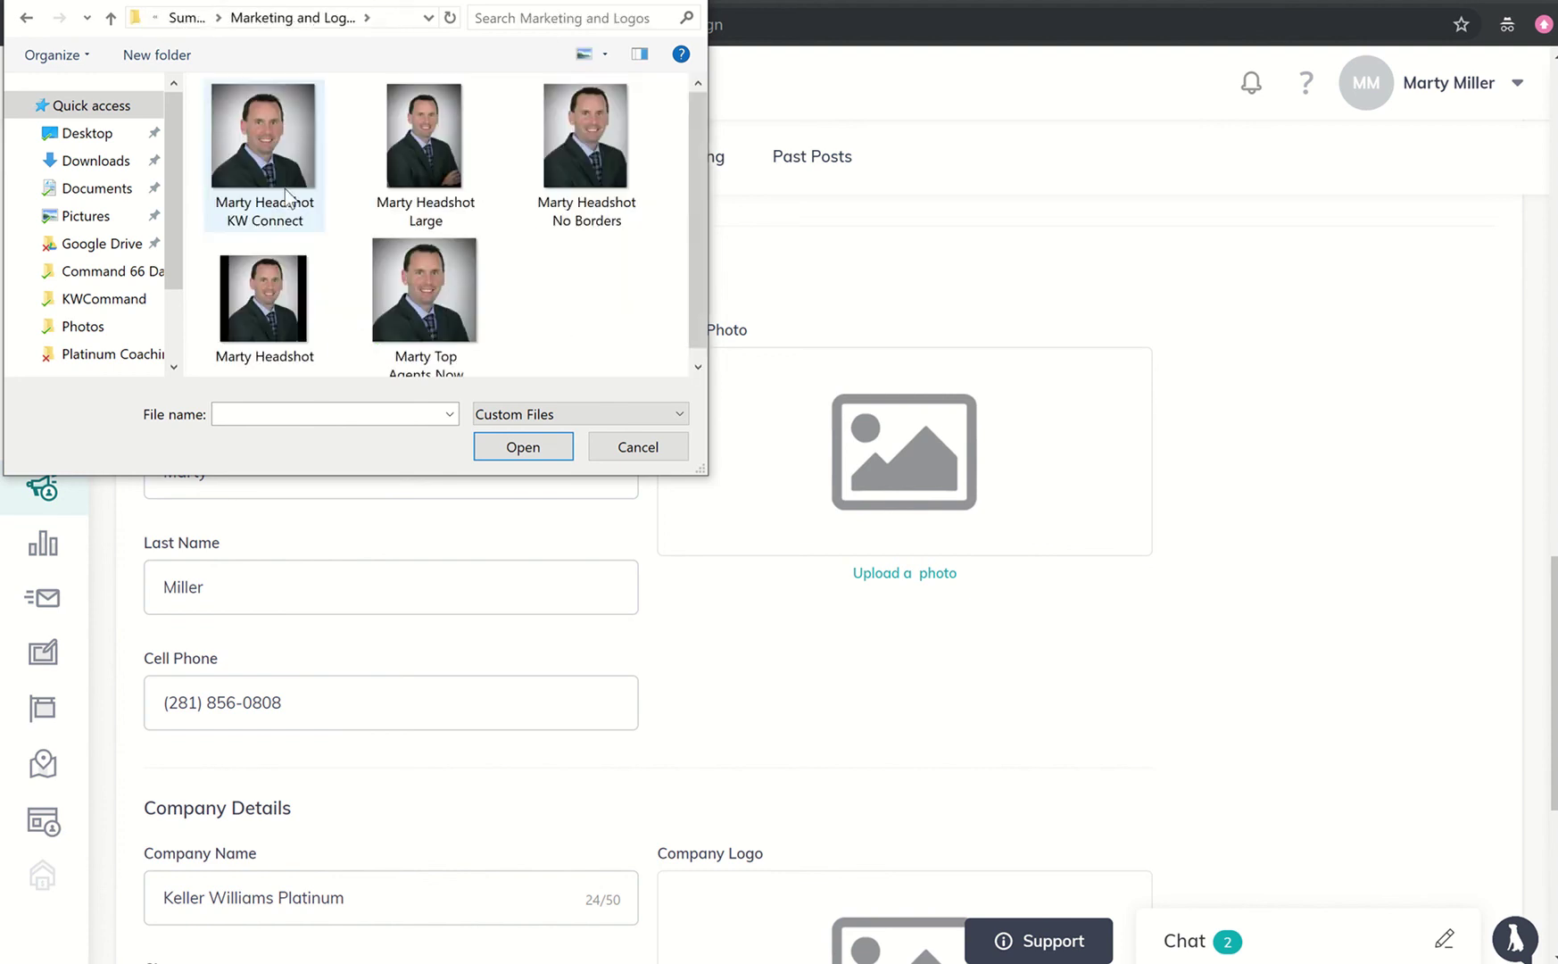
{"action": "double_click", "coordinate": [284, 197]}
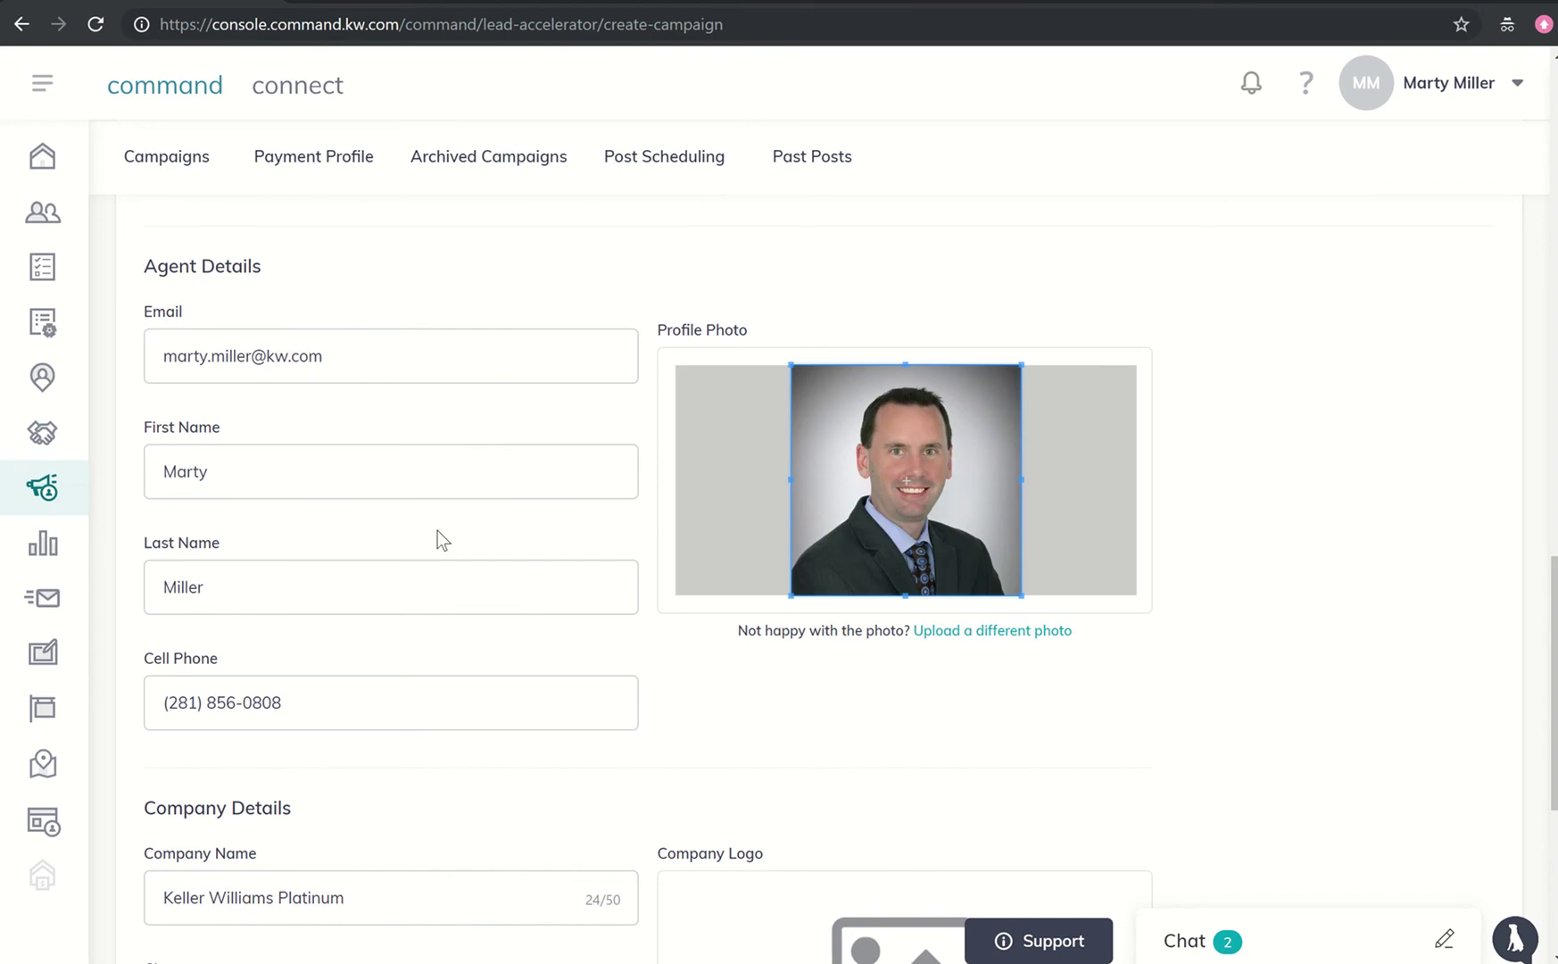
{"action": "scroll", "coordinate": [437, 529], "scroll_direction": "down", "scroll_amount": 3}
{"action": "scroll", "coordinate": [437, 531], "scroll_direction": "down", "scroll_amount": 1}
- Upload Platinum Logo 1 from the Marketing and Logos > Logos folder as the company logo
{"action": "left_click", "coordinate": [925, 765]}
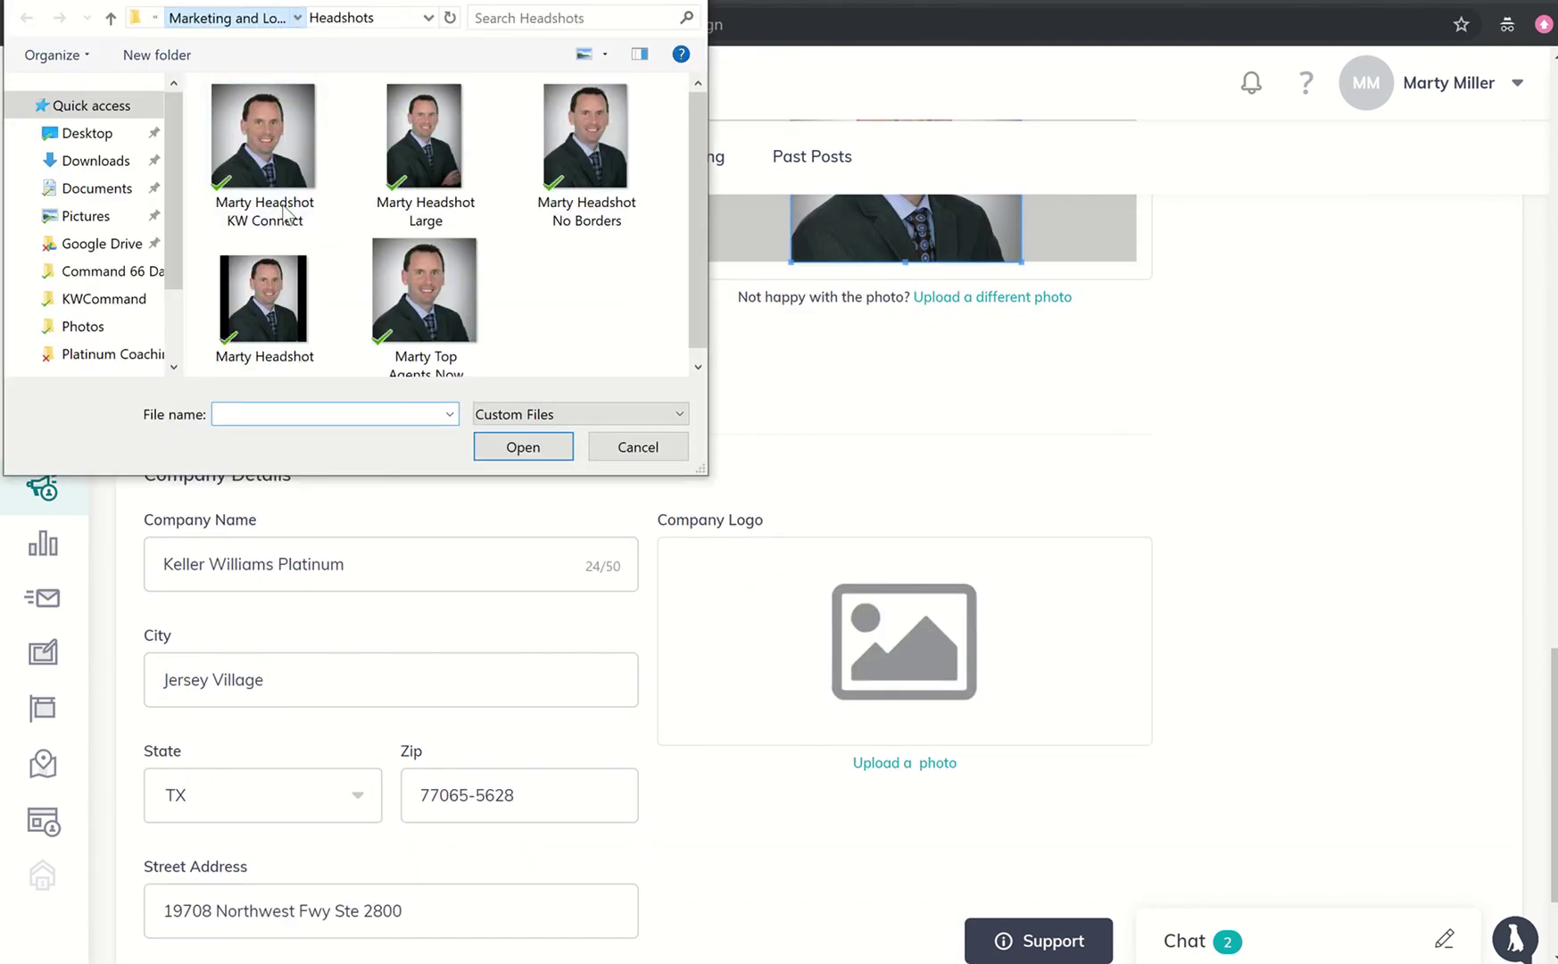
{"action": "left_click", "coordinate": [264, 19]}
{"action": "double_click", "coordinate": [478, 171]}
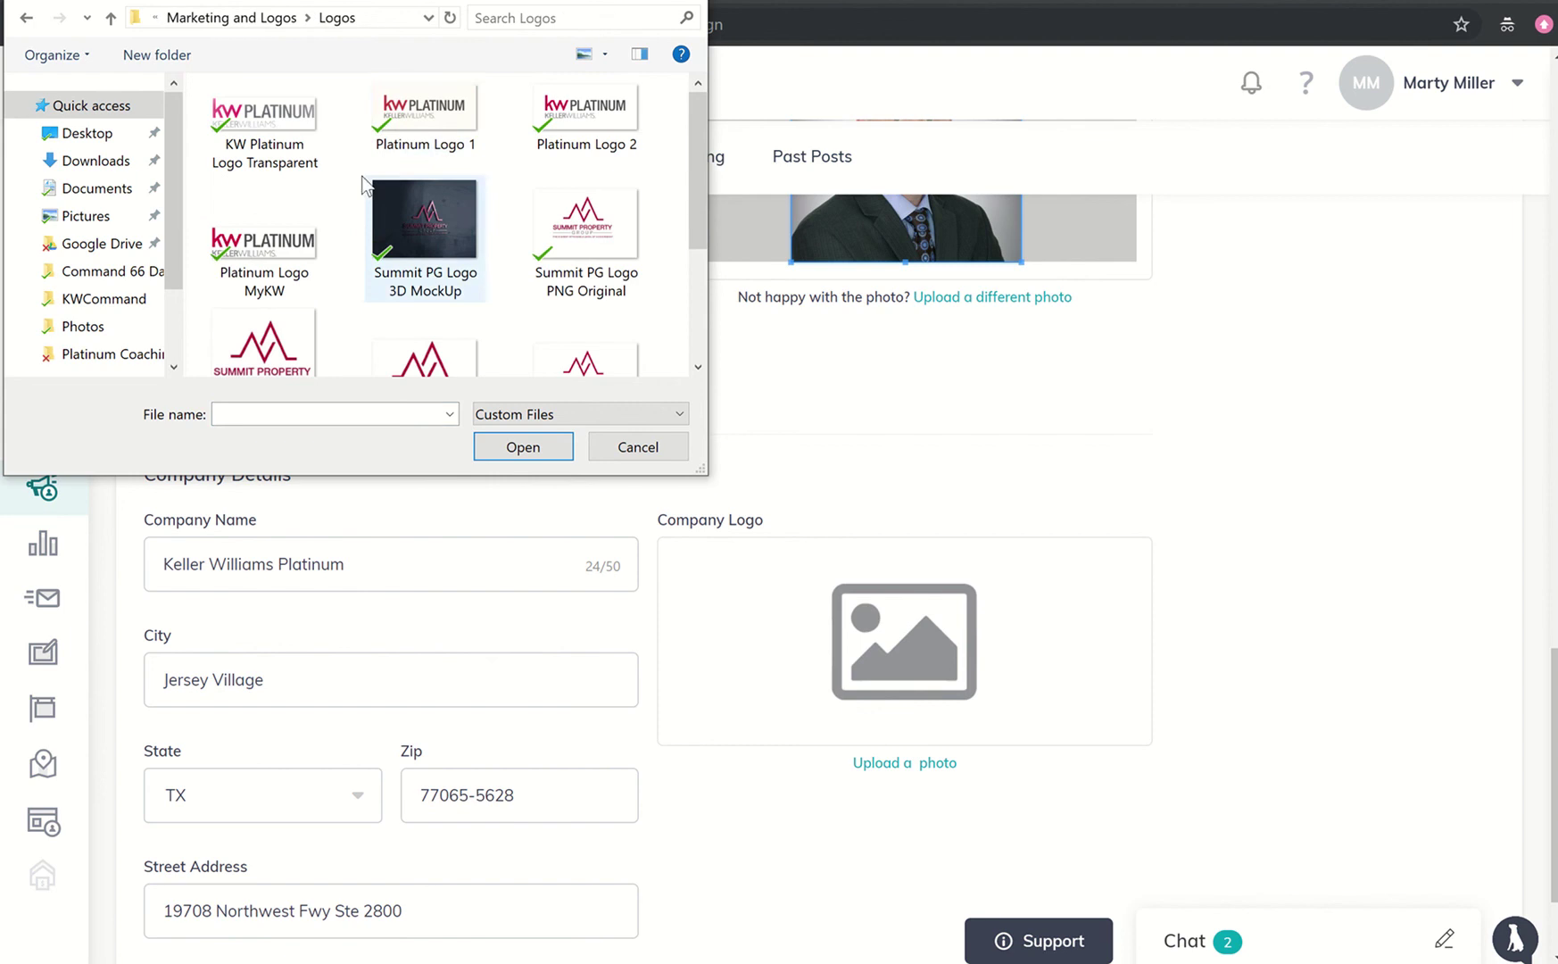
{"action": "double_click", "coordinate": [415, 134]}
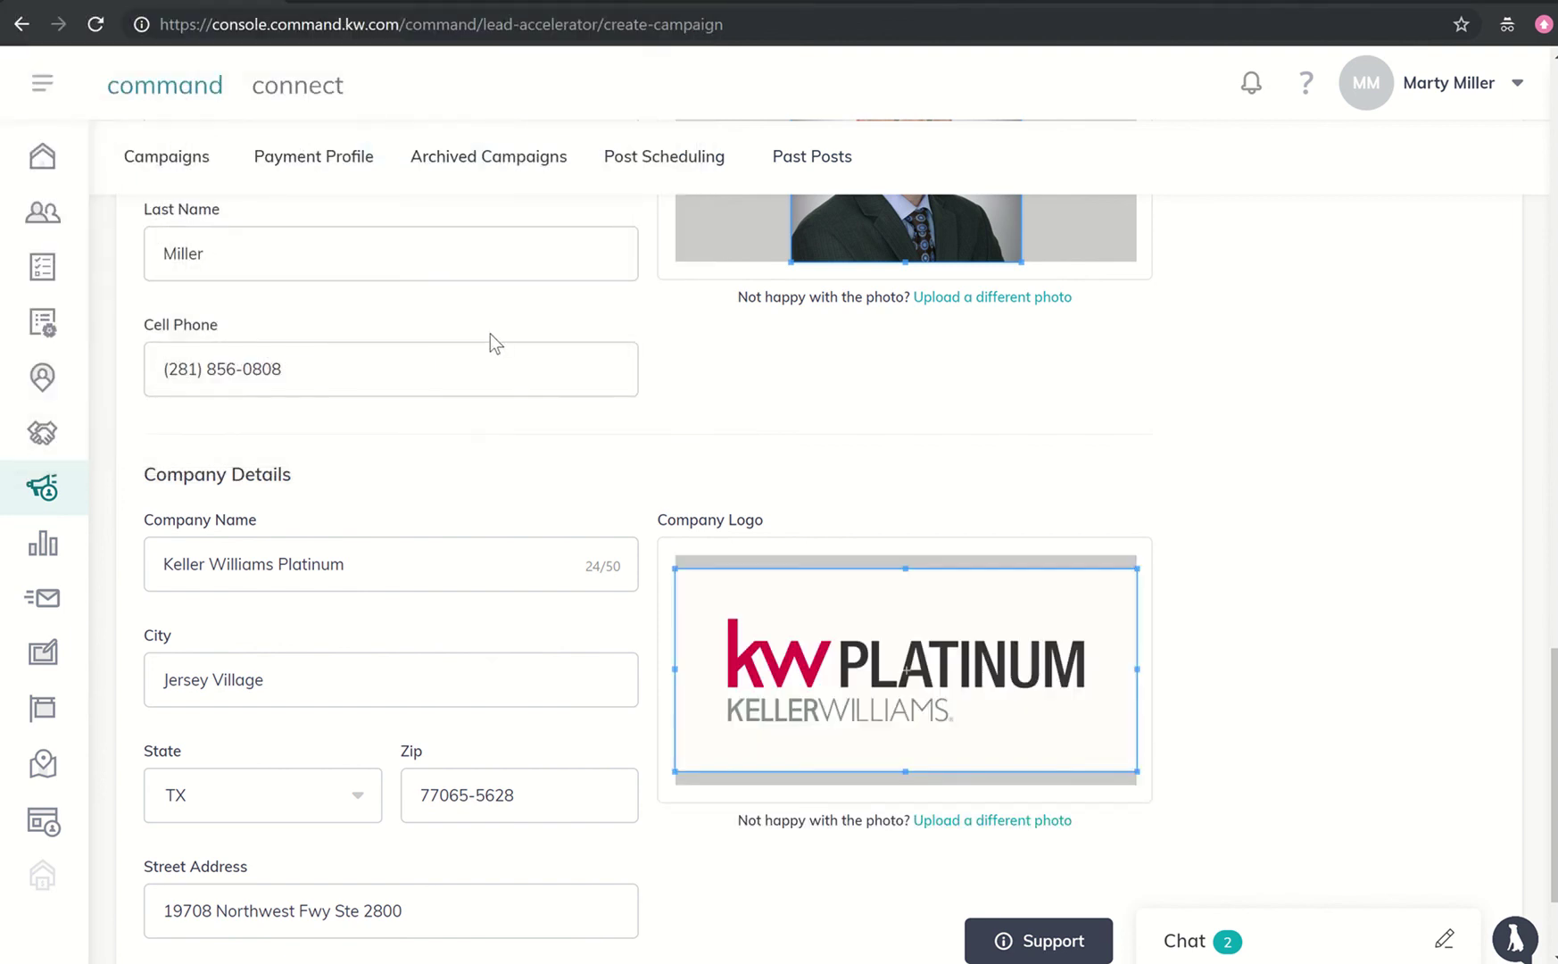
- Replace the agent's cell phone number with the new number
{"action": "scroll", "coordinate": [489, 344], "scroll_direction": "down", "scroll_amount": 1}
{"action": "left_click_drag", "start_coordinate": [329, 309], "coordinate": [114, 315]}
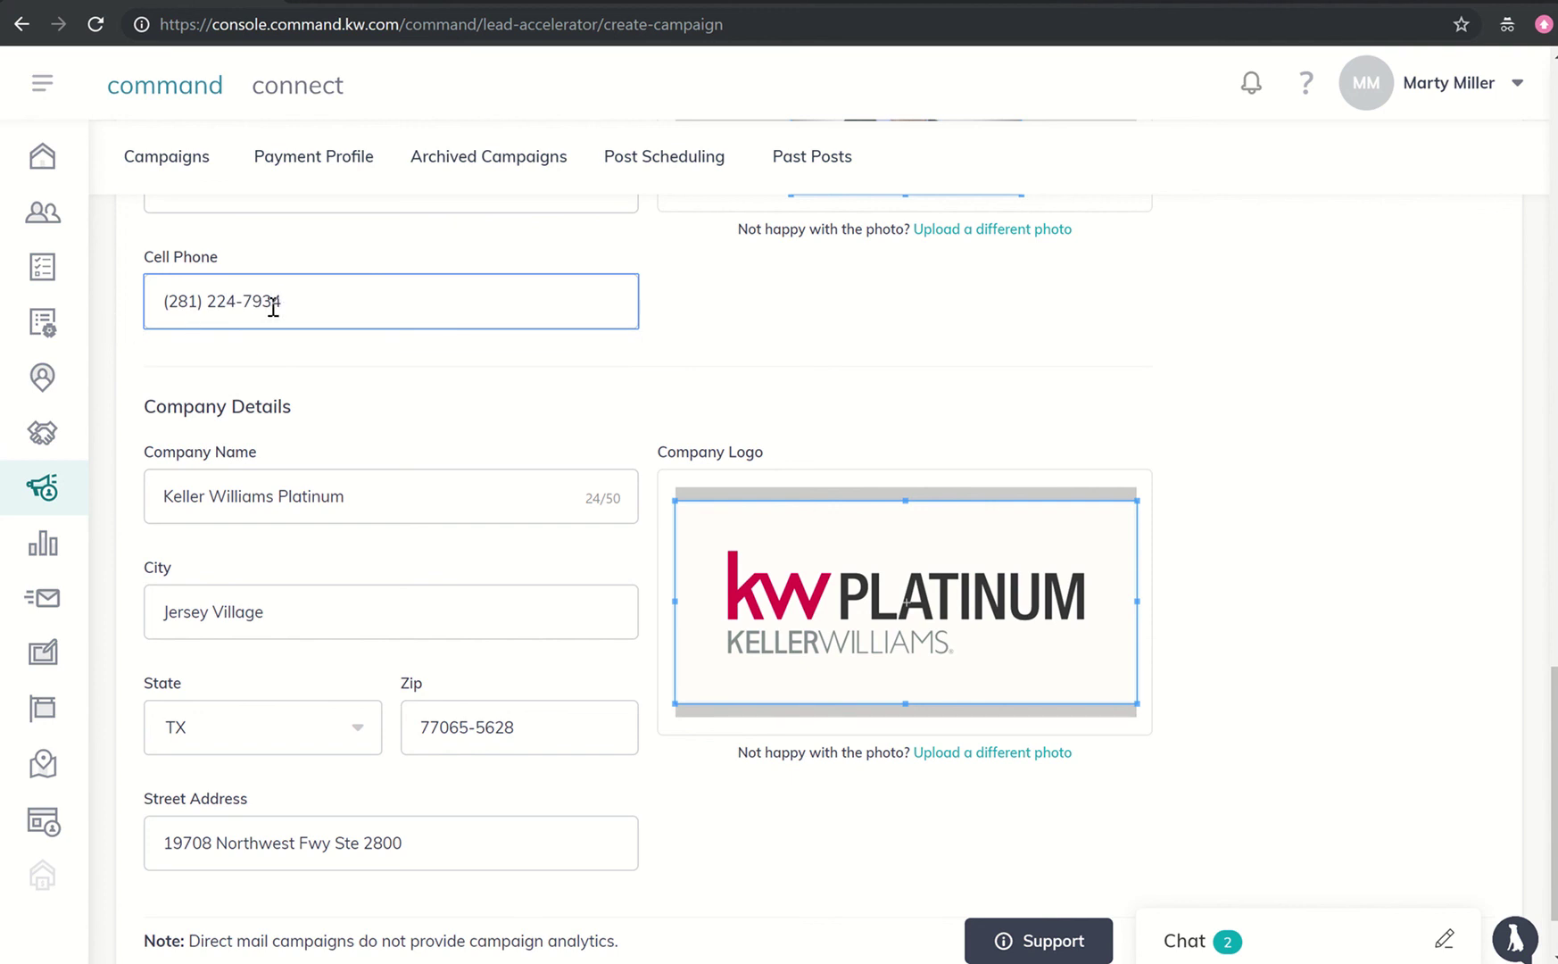
{"action": "scroll", "coordinate": [259, 457], "scroll_direction": "down", "scroll_amount": 2}
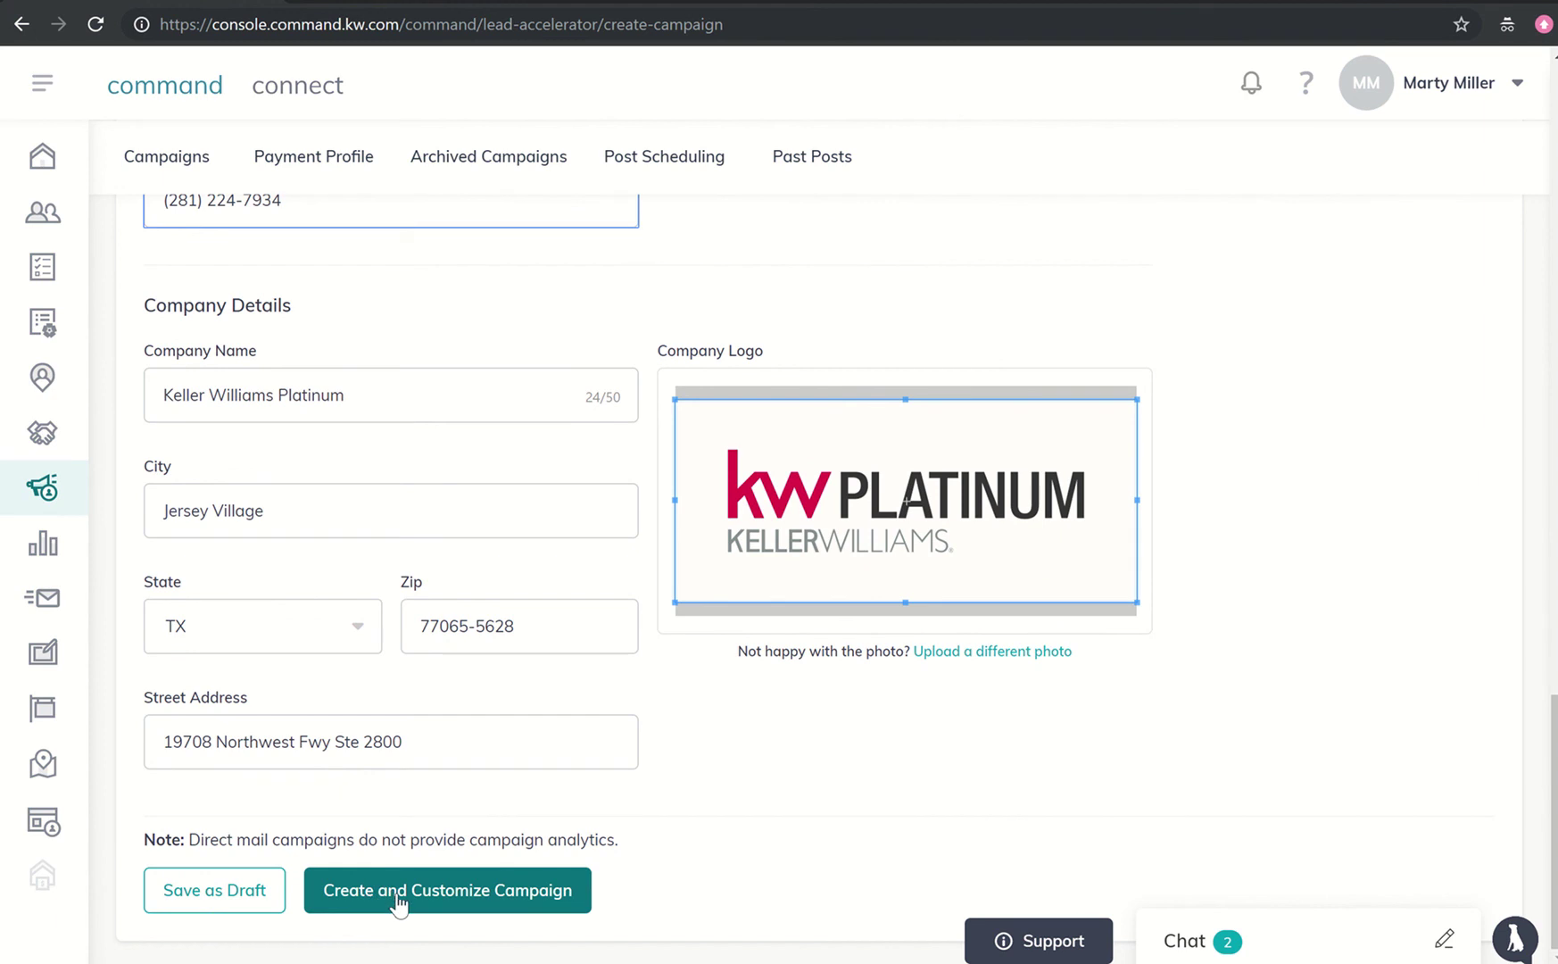
- Create the campaign and confirm it, loading the RealMailers map around Wax Myrtle Ln at $198.00
{"action": "left_click", "coordinate": [399, 903]}
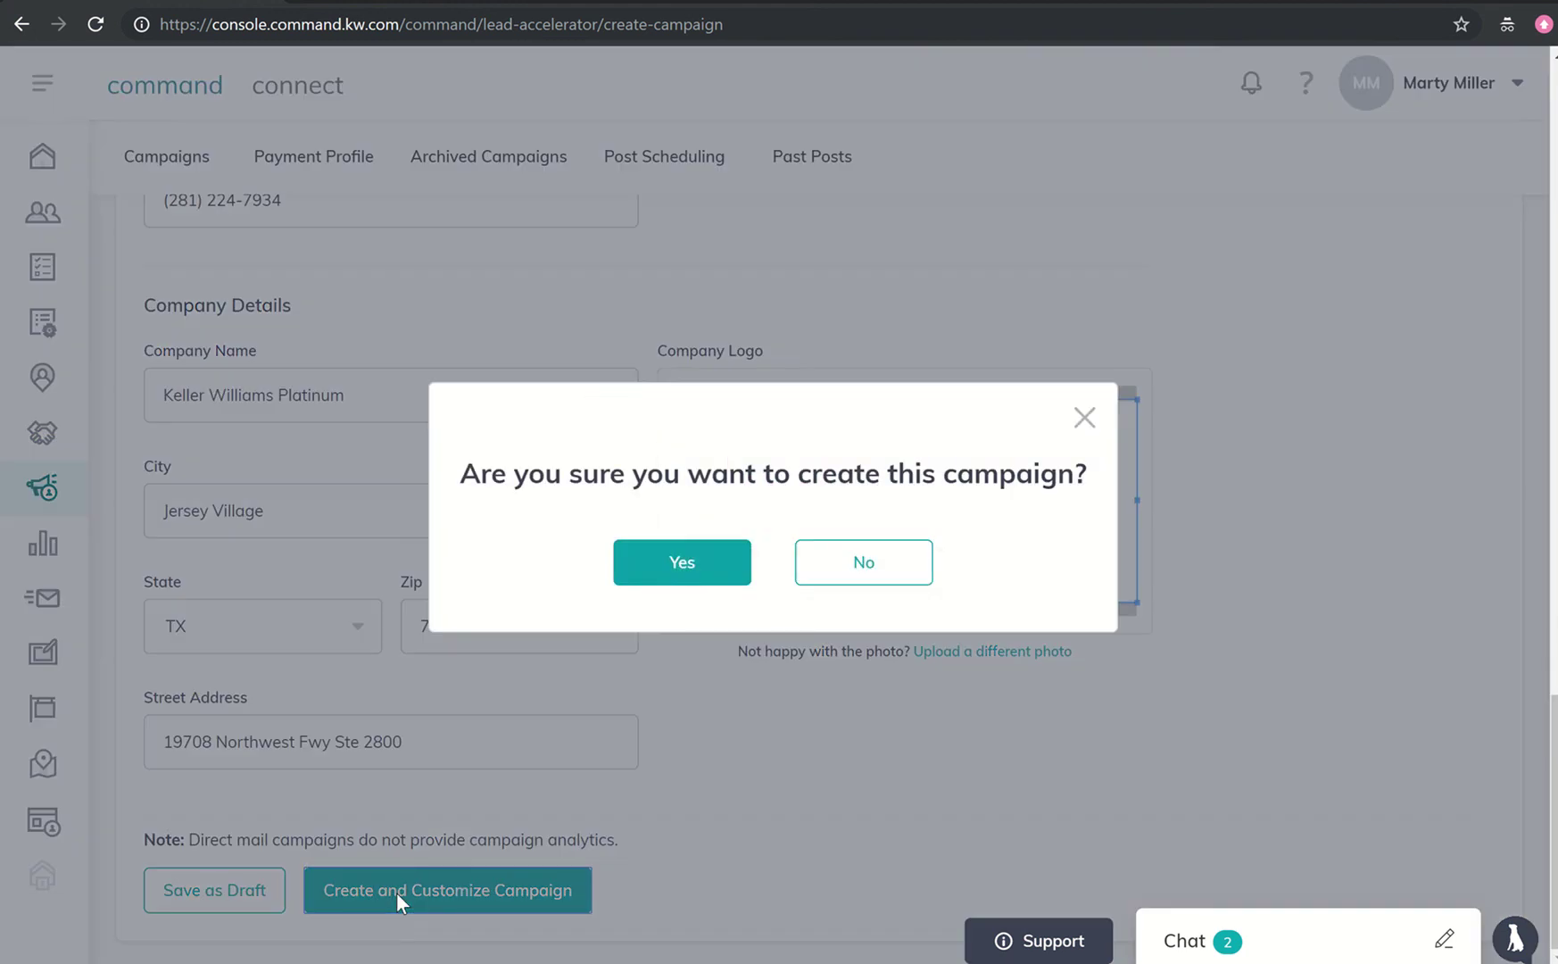
{"action": "left_click", "coordinate": [680, 571]}
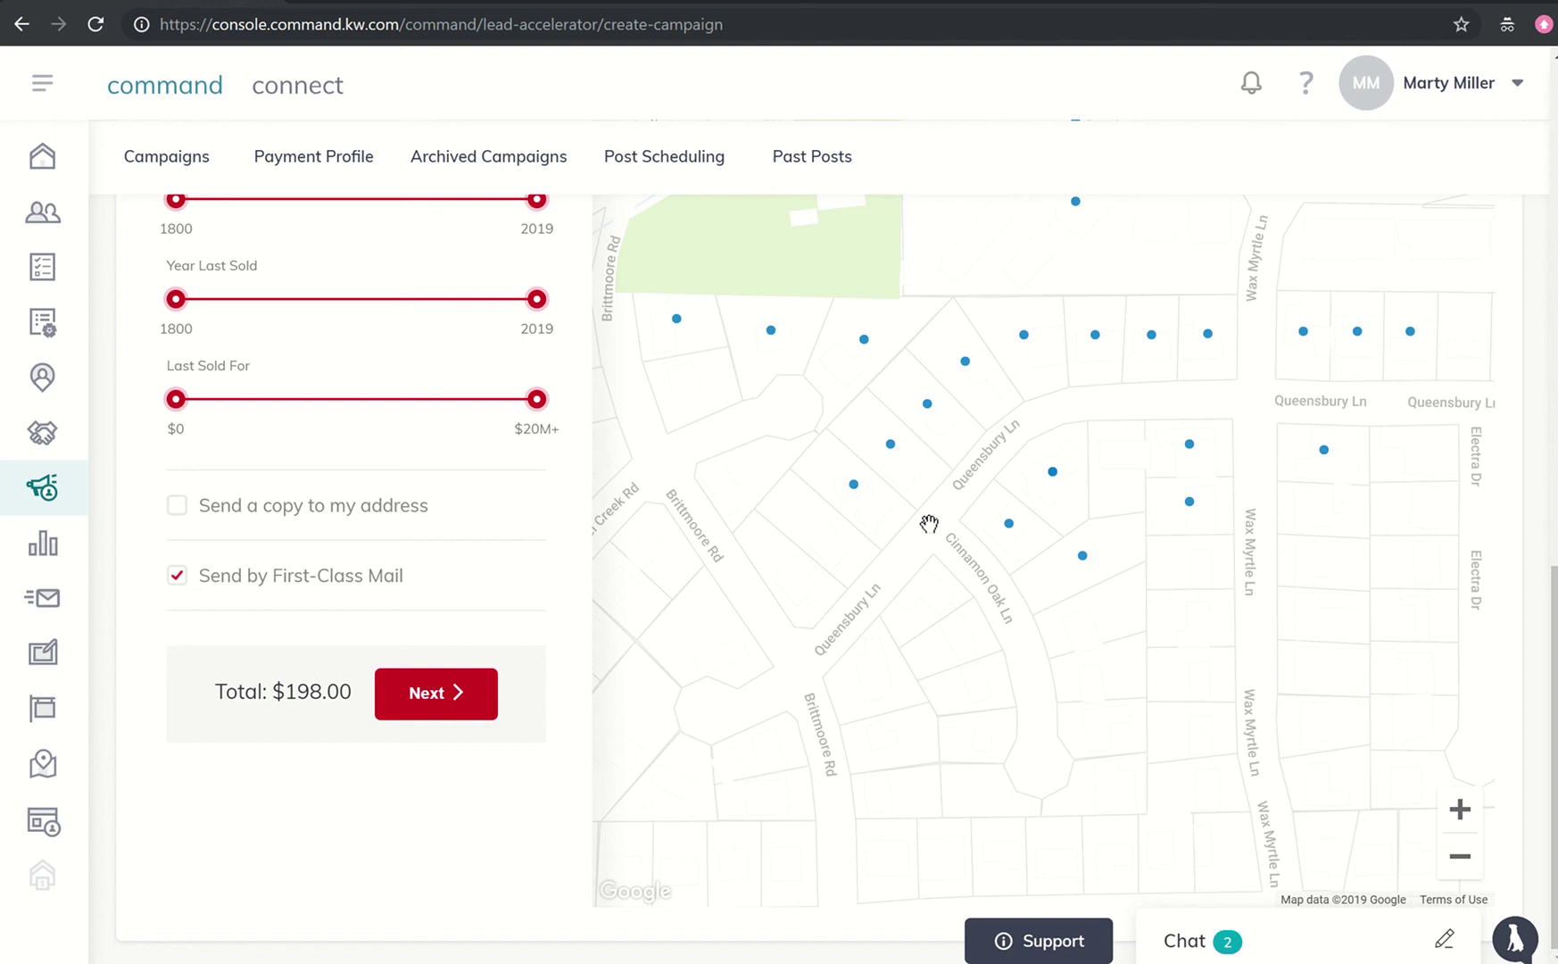
{"action": "left_click_drag", "start_coordinate": [928, 525], "coordinate": [885, 811]}
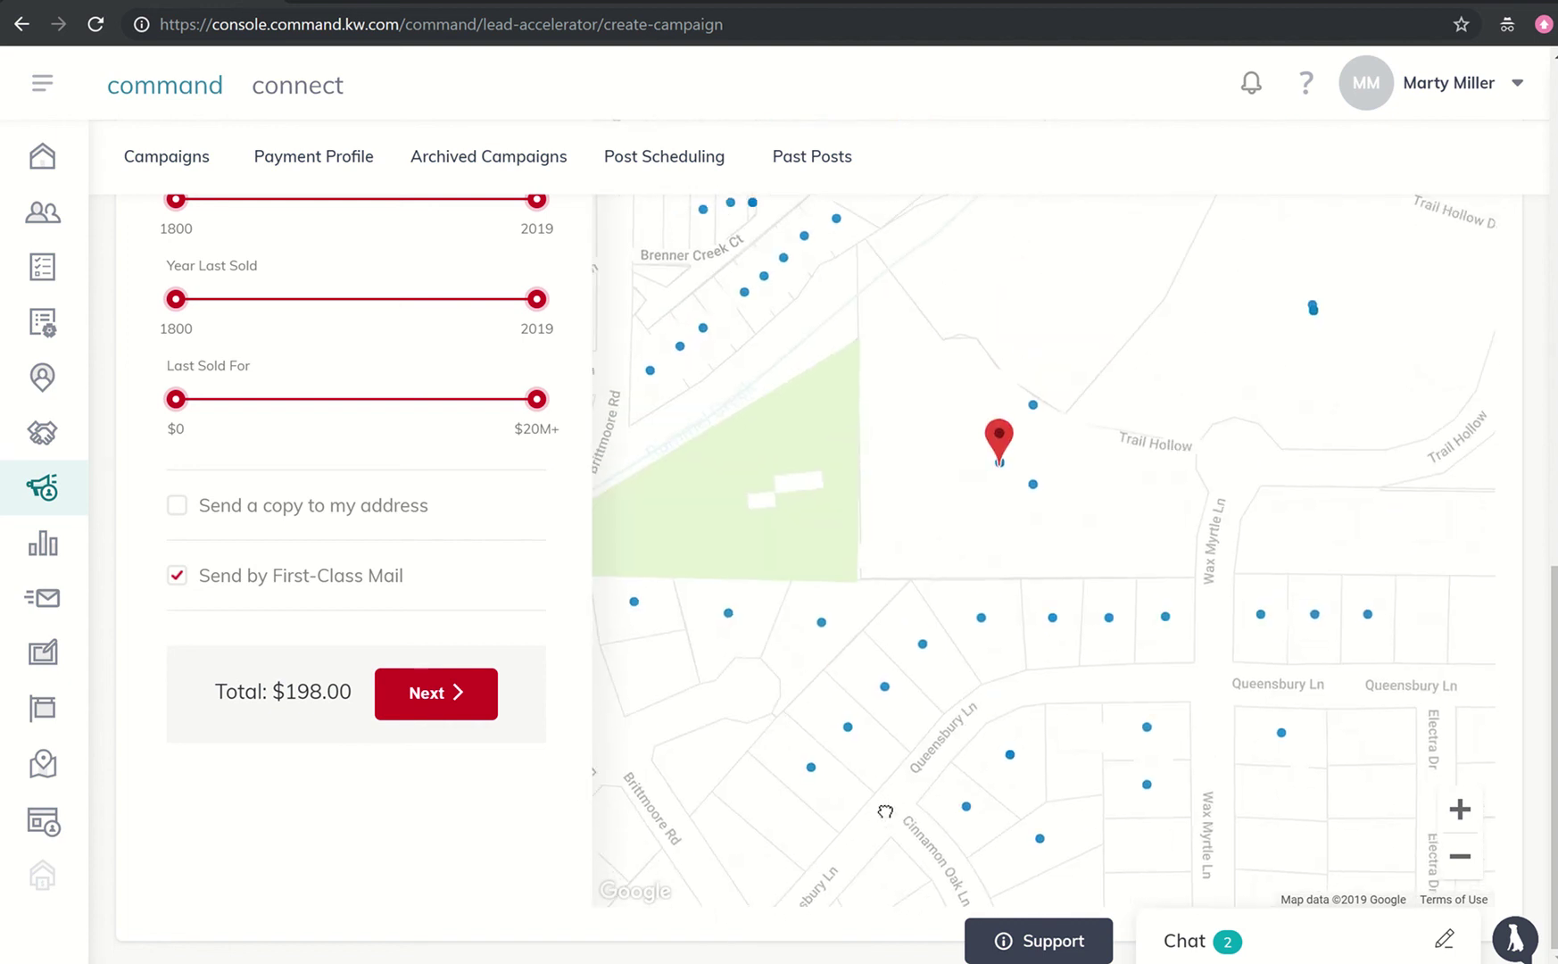
{"action": "left_click", "coordinate": [1460, 859]}
{"action": "left_click", "coordinate": [1460, 859]}
{"action": "left_click_drag", "start_coordinate": [1055, 405], "coordinate": [1015, 641]}
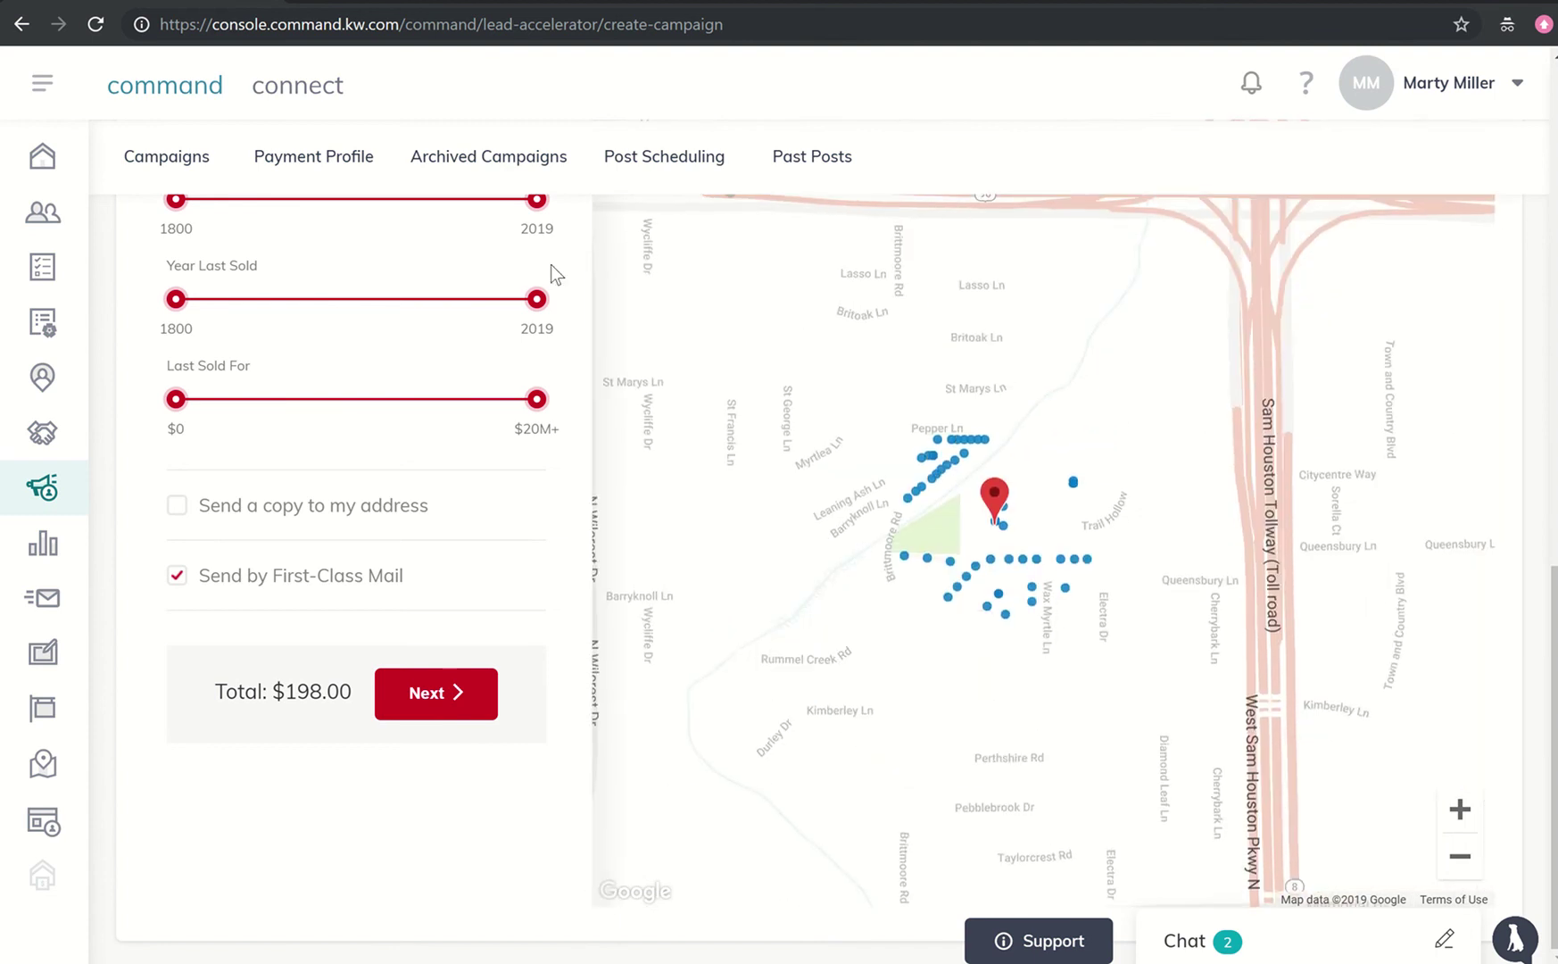
{"action": "scroll", "coordinate": [551, 264], "scroll_direction": "up", "scroll_amount": 10}
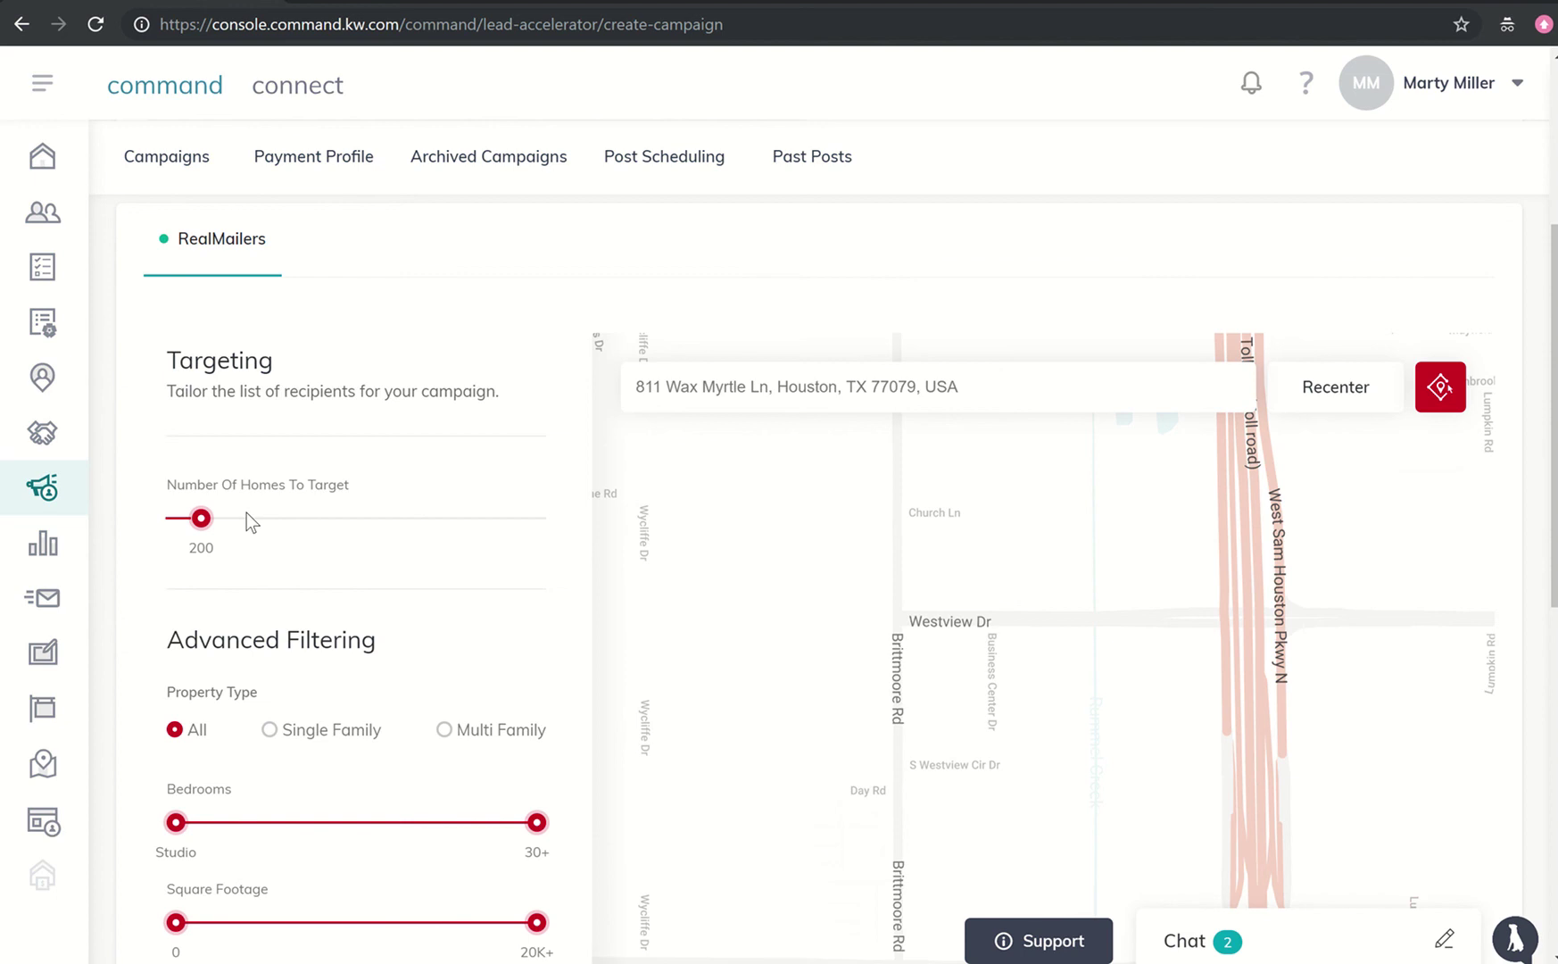
{"action": "scroll", "coordinate": [247, 515], "scroll_direction": "down", "scroll_amount": 3}
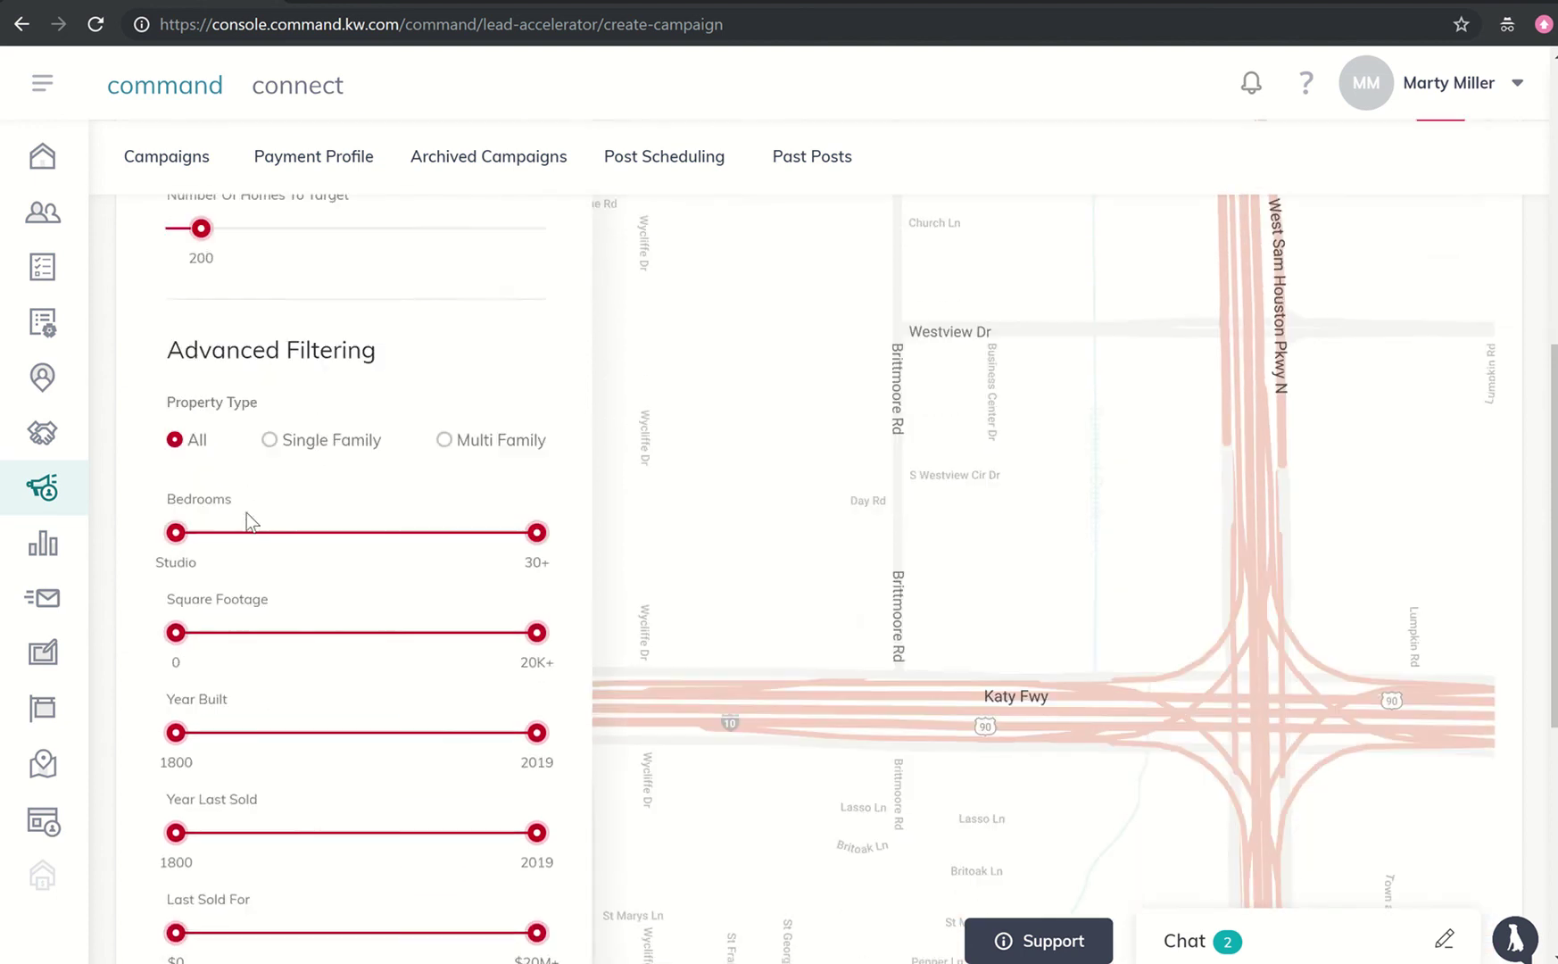
{"action": "scroll", "coordinate": [246, 514], "scroll_direction": "down", "scroll_amount": 2}
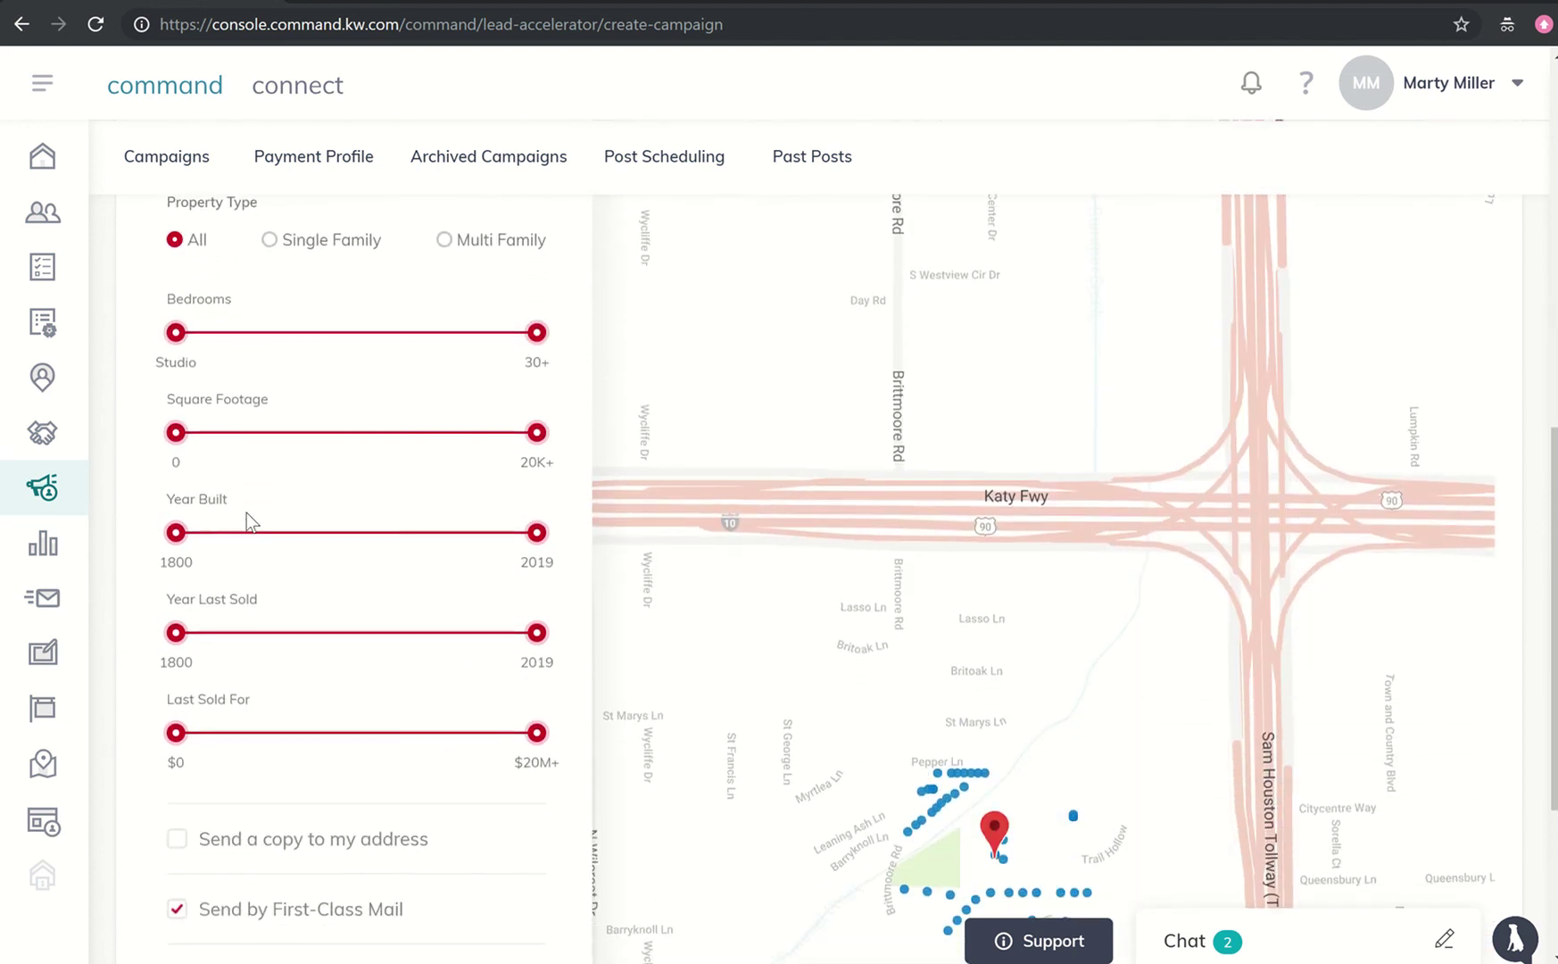
{"action": "scroll", "coordinate": [246, 514], "scroll_direction": "down", "scroll_amount": 1}
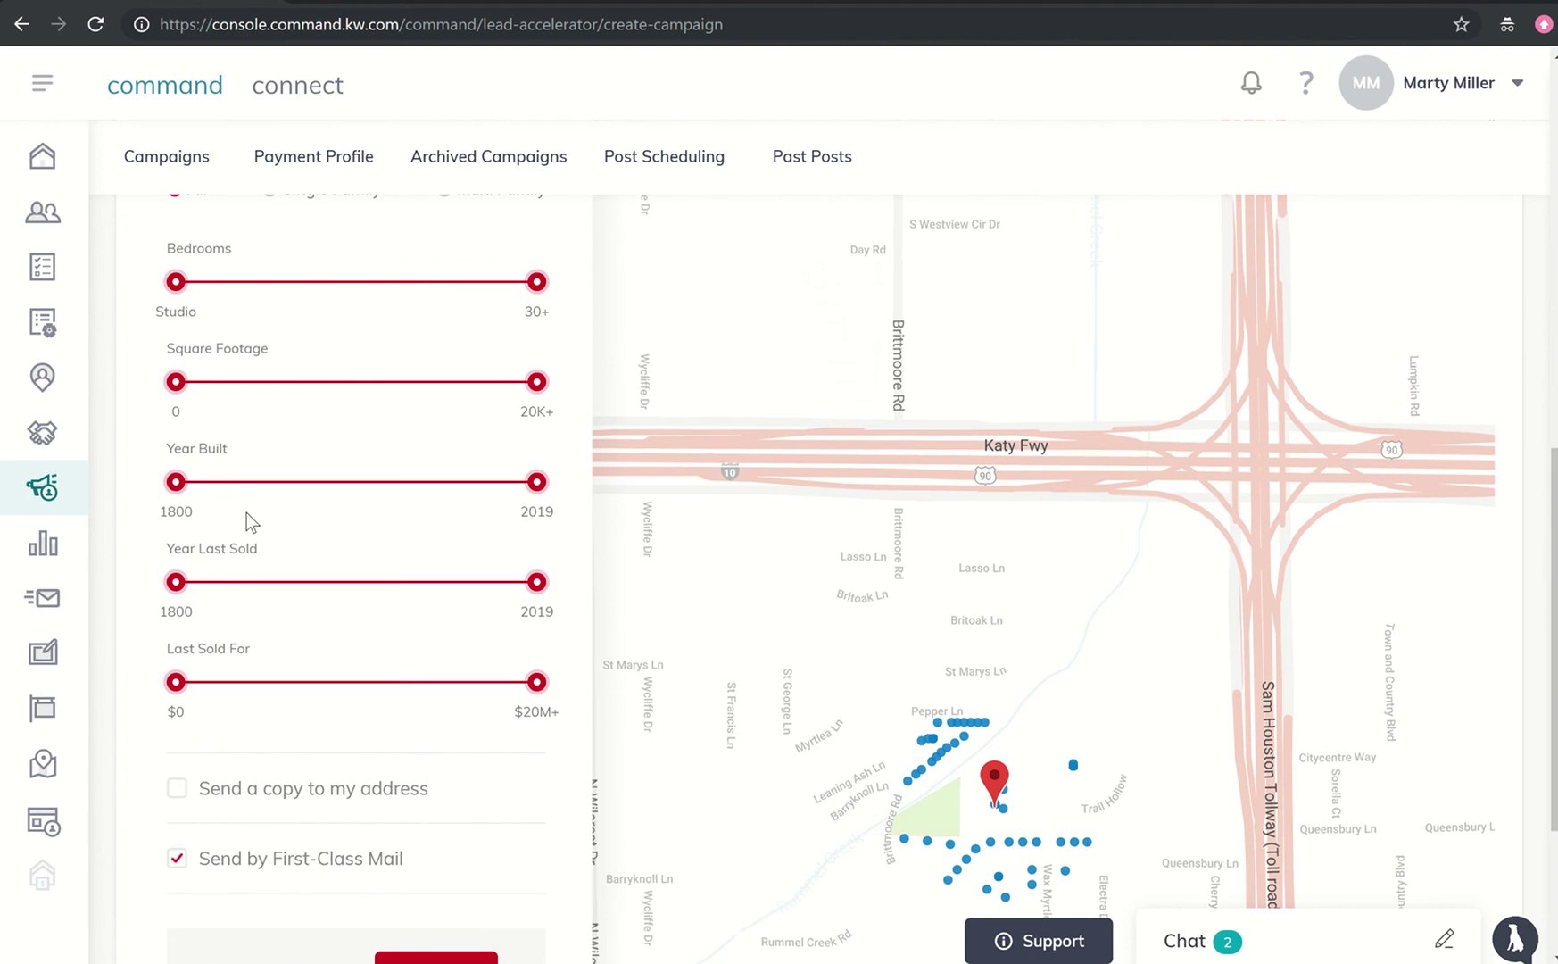
{"action": "scroll", "coordinate": [246, 512], "scroll_direction": "up", "scroll_amount": 1}
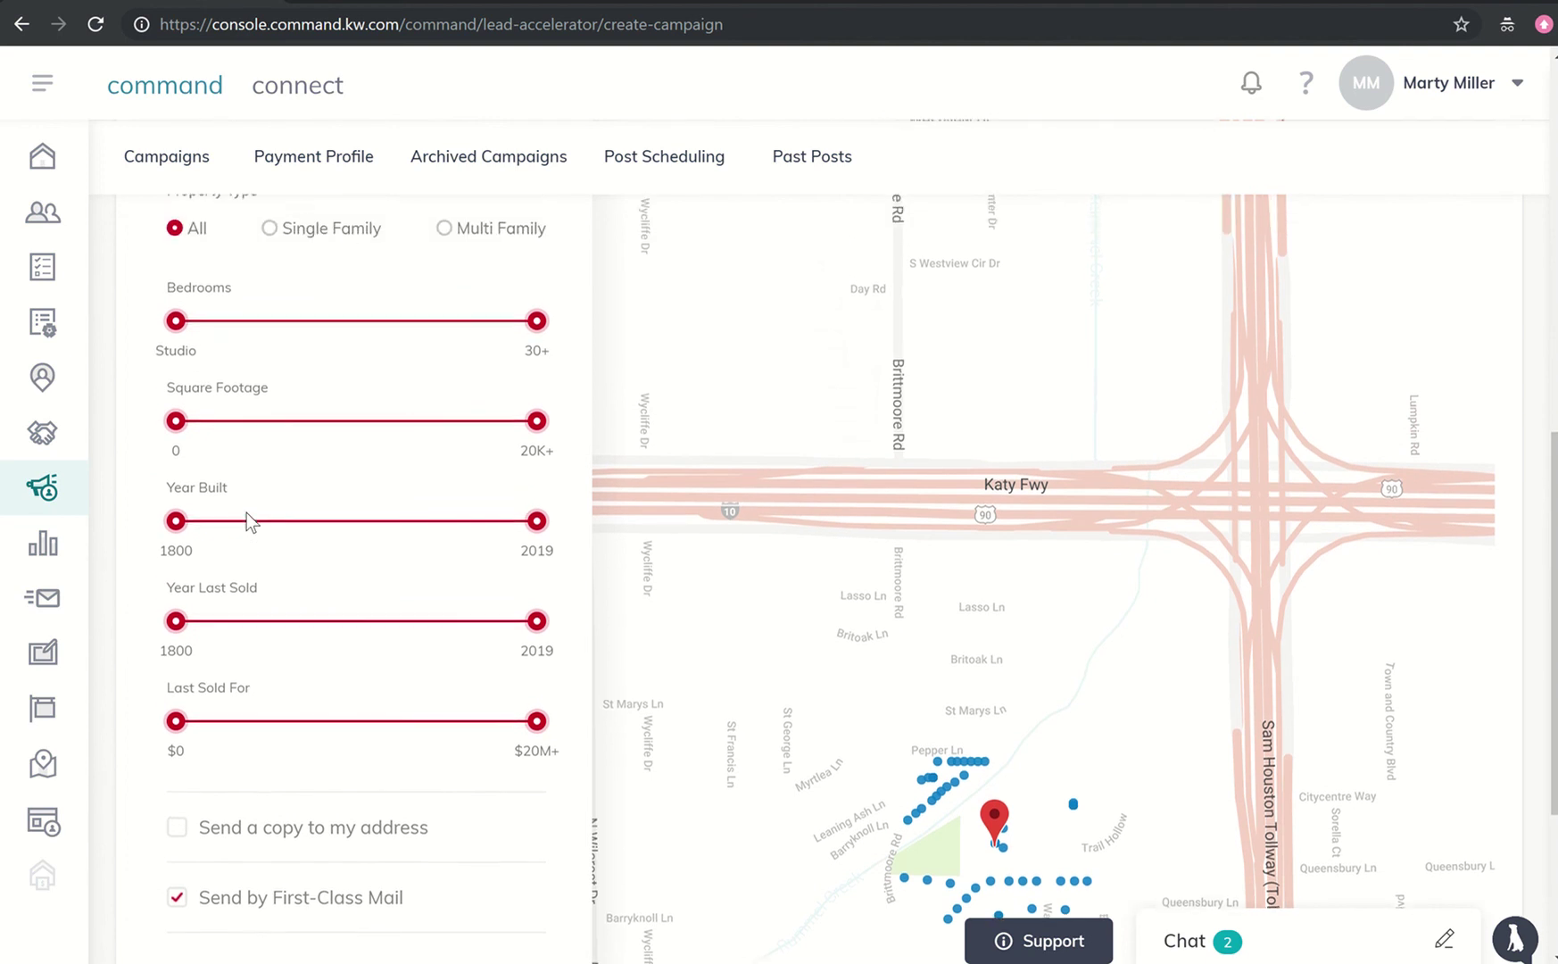
- Filter recipients to Single Family homes with at most 2 bedrooms
{"action": "left_click", "coordinate": [270, 230]}
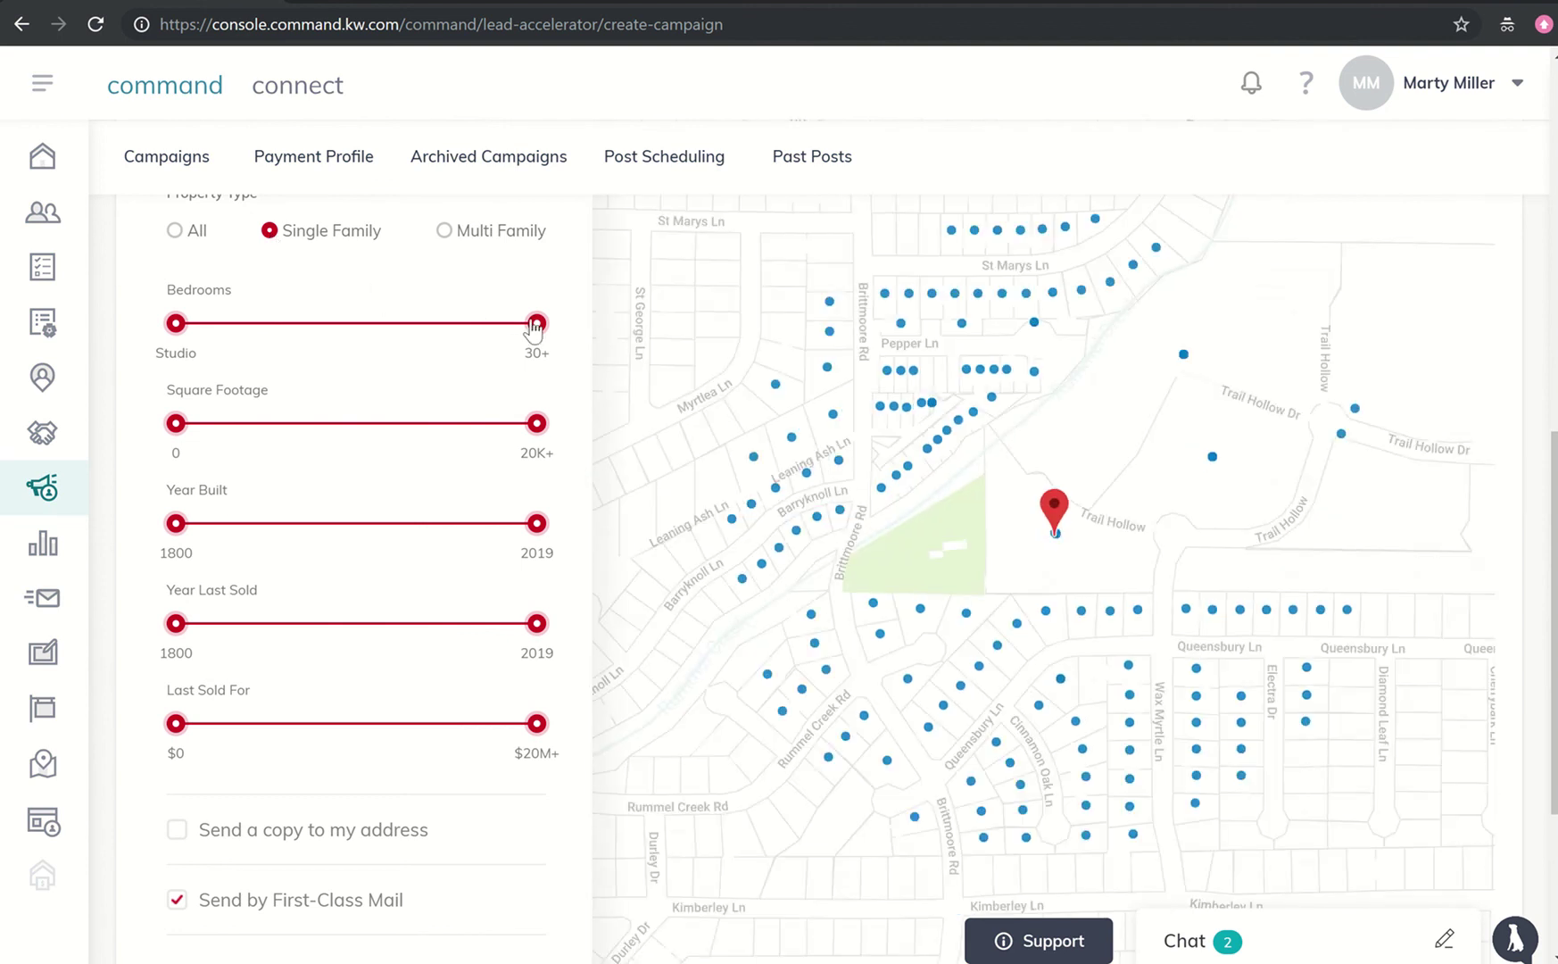
{"action": "left_click_drag", "start_coordinate": [535, 325], "coordinate": [220, 366]}
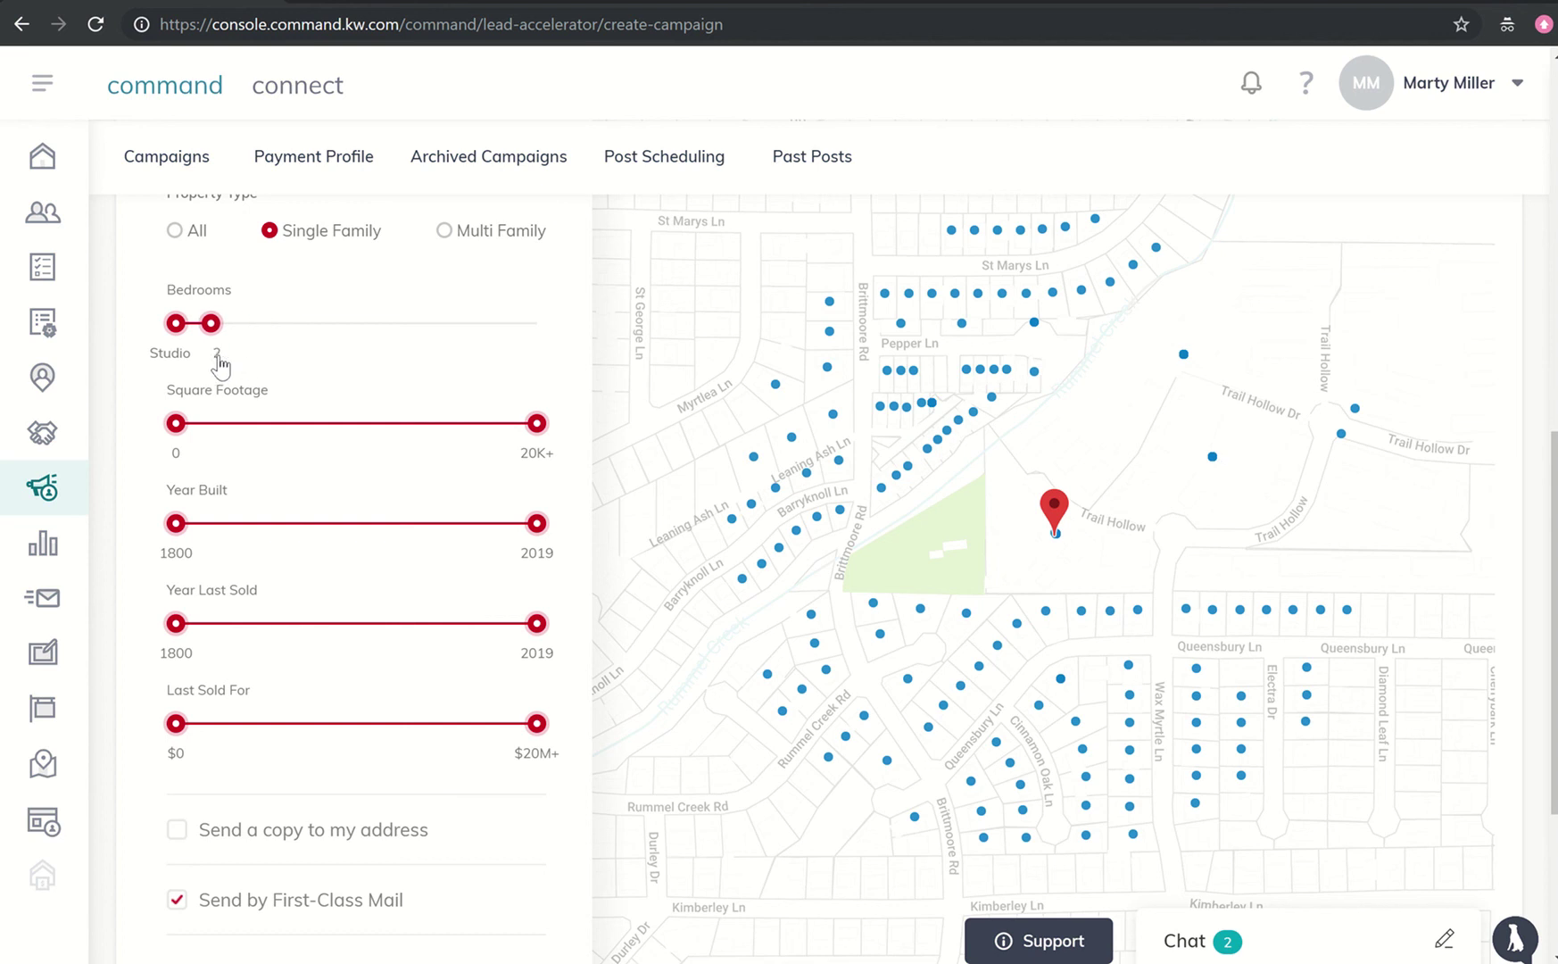
{"action": "scroll", "coordinate": [222, 361], "scroll_direction": "up", "scroll_amount": 2}
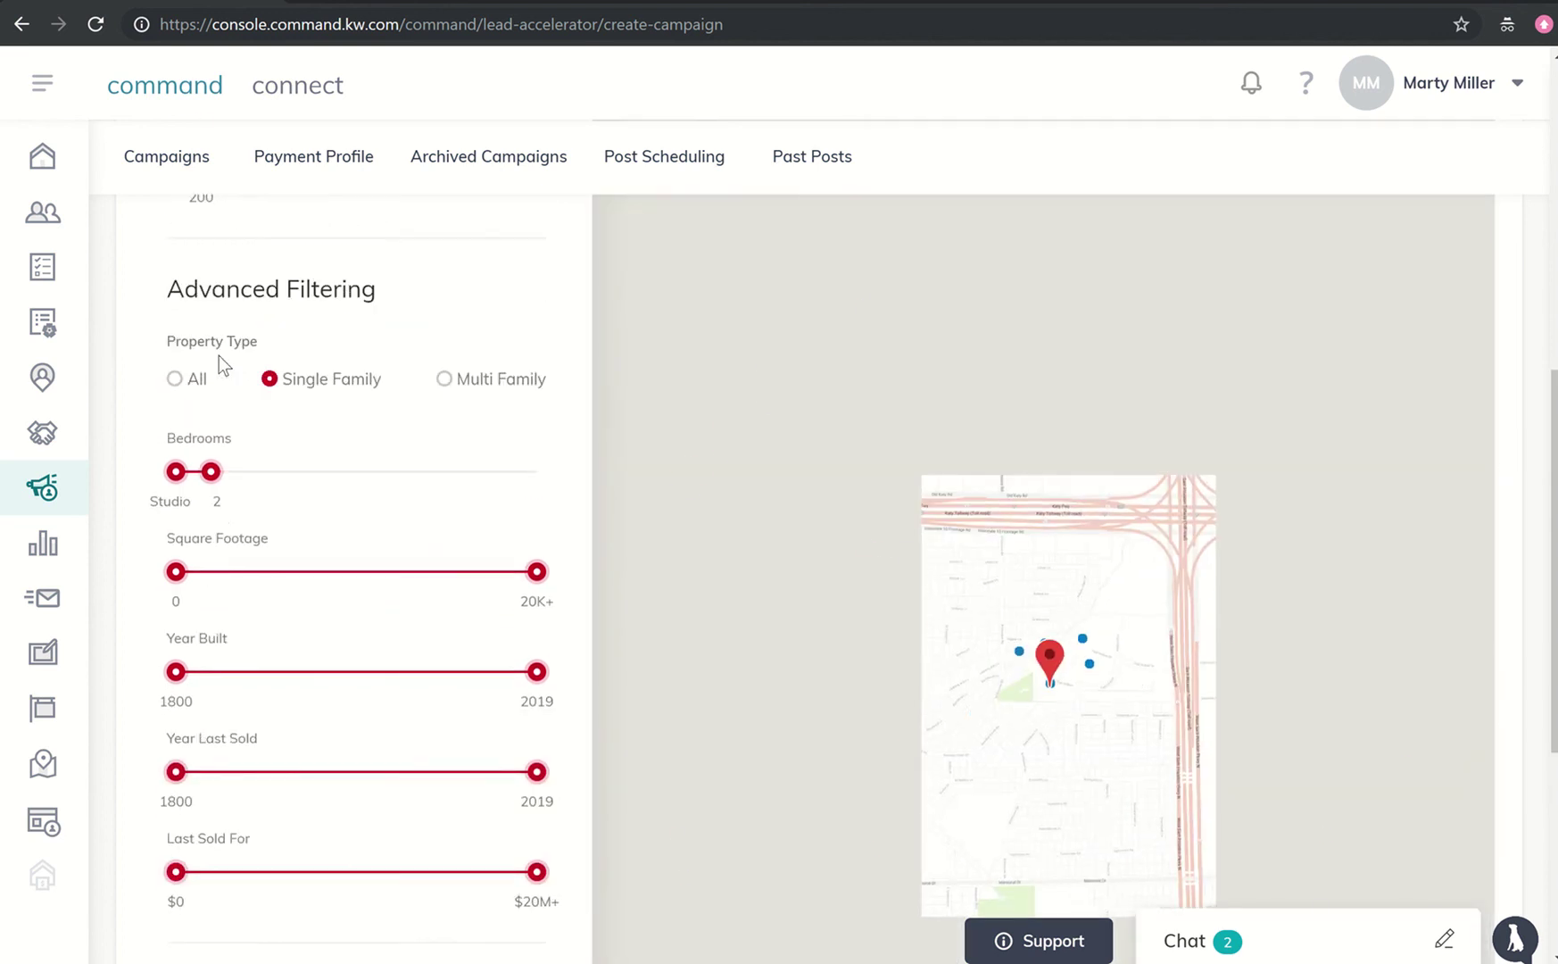
{"action": "scroll", "coordinate": [219, 355], "scroll_direction": "up", "scroll_amount": 1}
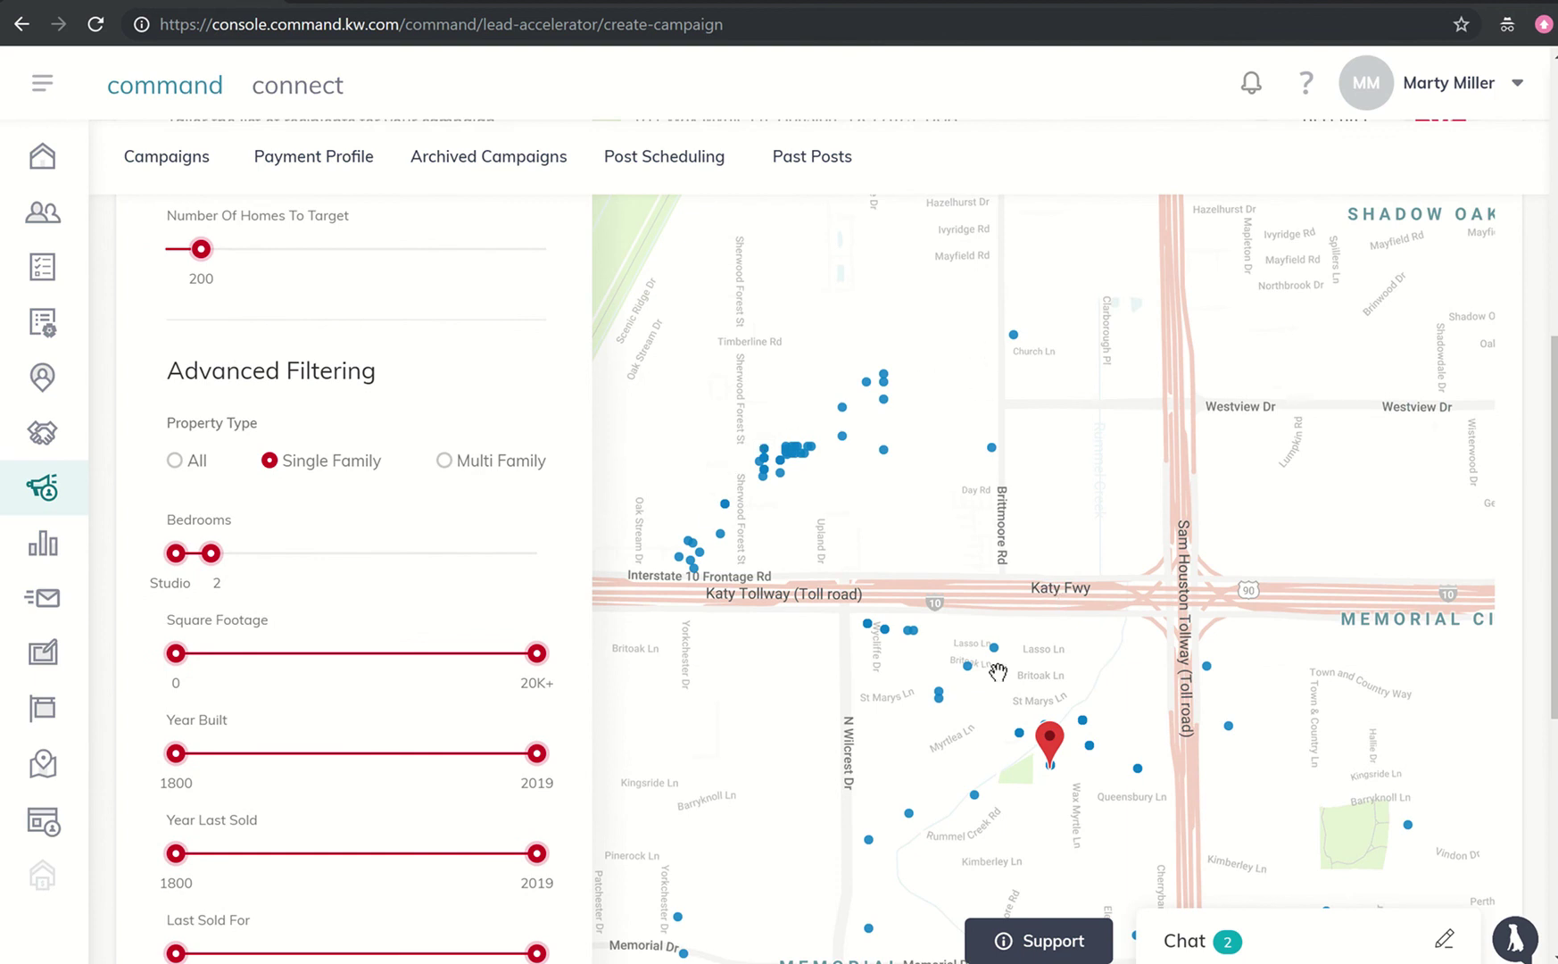
- Lower the Number Of Homes To Target from 200 to 100
{"action": "scroll", "coordinate": [984, 736], "scroll_direction": "down", "scroll_amount": 3}
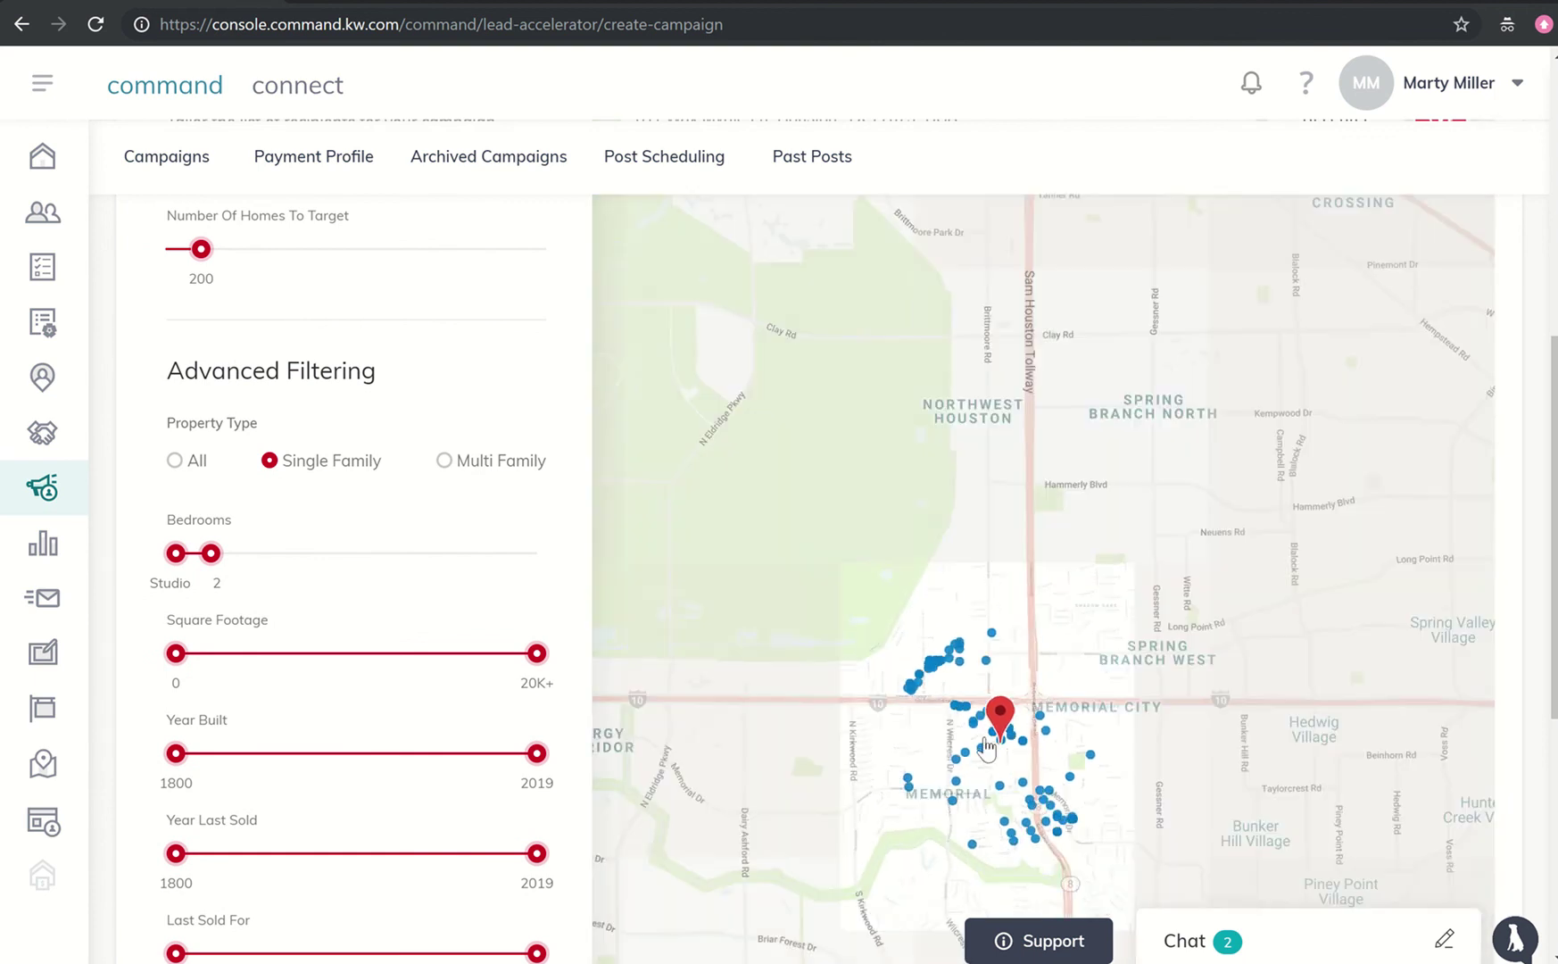
{"action": "scroll", "coordinate": [250, 444], "scroll_direction": "down", "scroll_amount": 6}
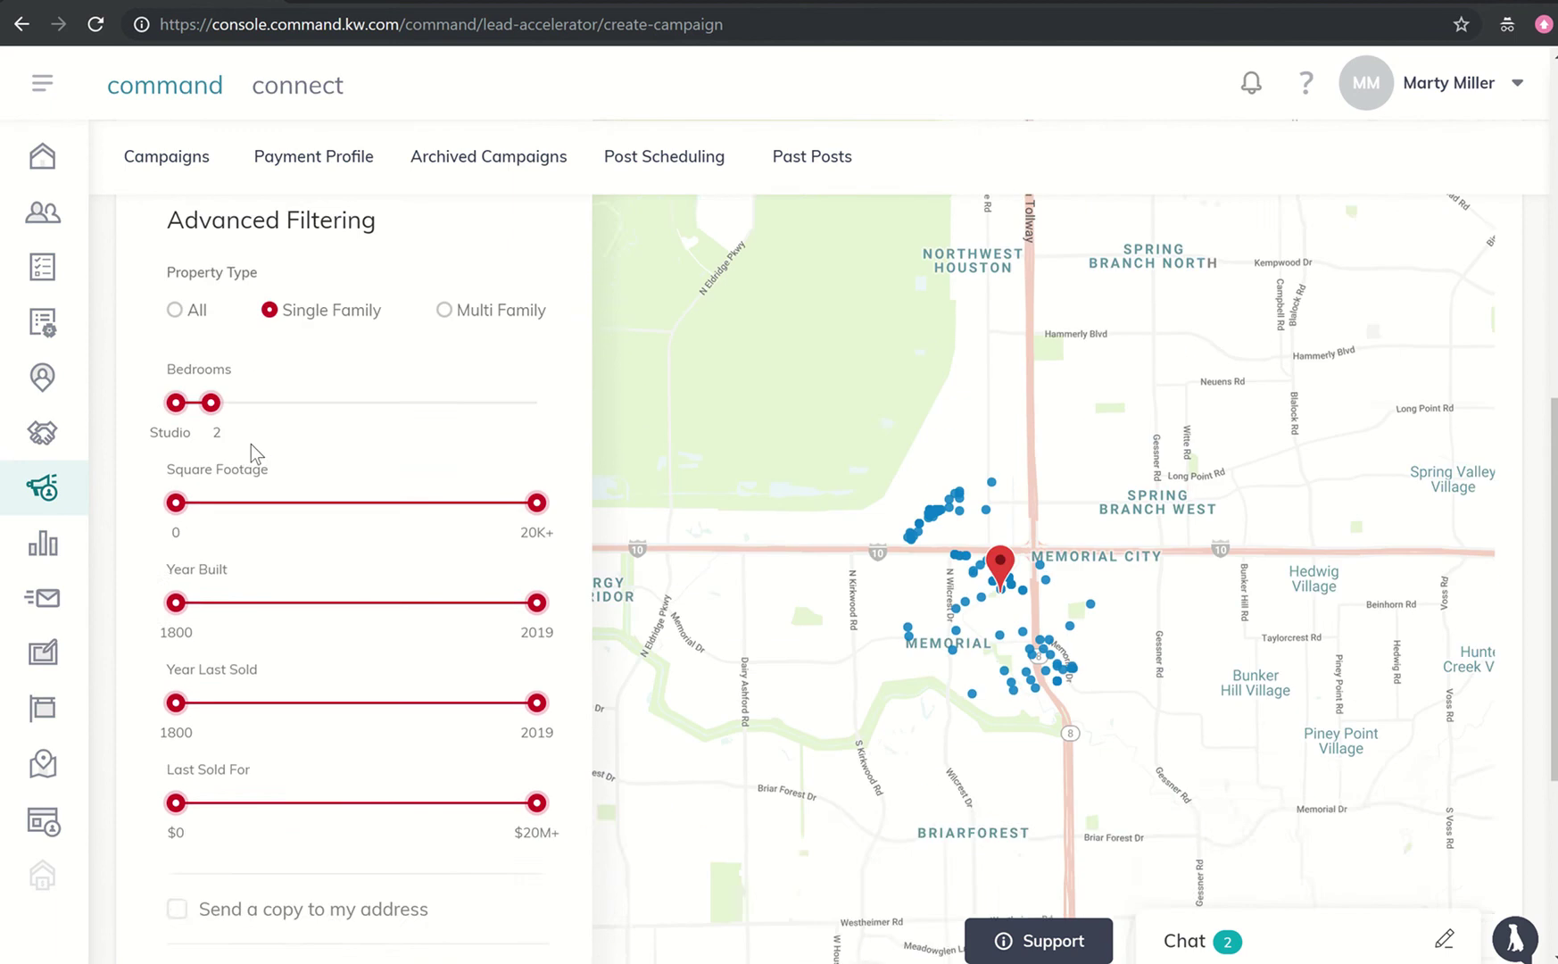
{"action": "scroll", "coordinate": [251, 443], "scroll_direction": "up", "scroll_amount": 2}
{"action": "scroll", "coordinate": [251, 444], "scroll_direction": "up", "scroll_amount": 4}
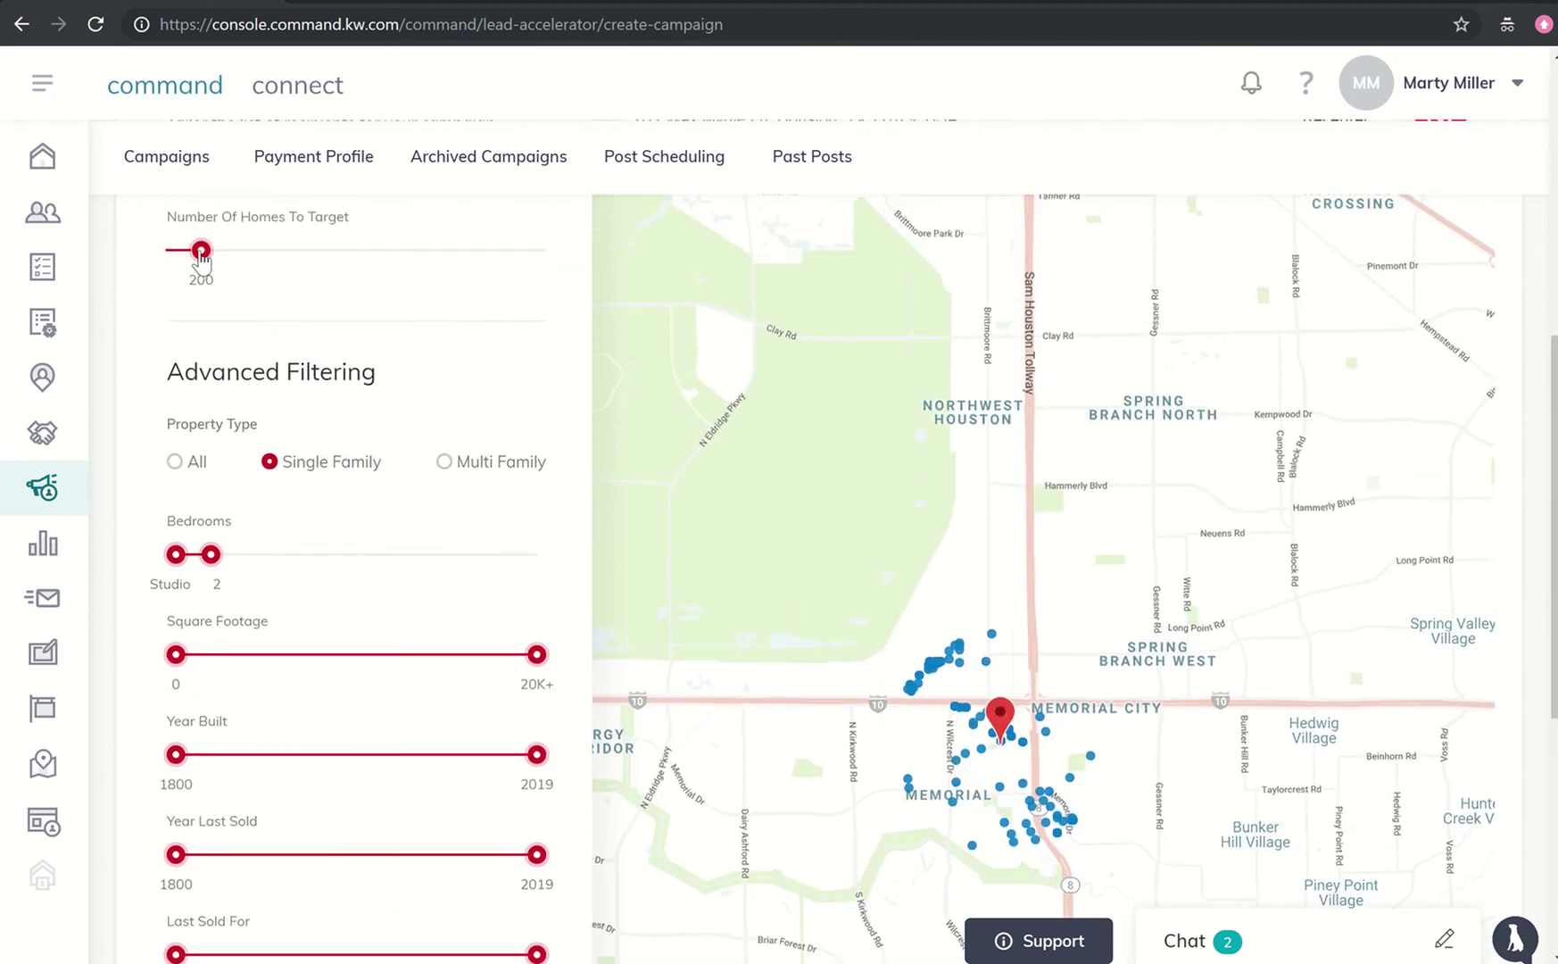
{"action": "left_click_drag", "start_coordinate": [201, 253], "coordinate": [187, 257]}
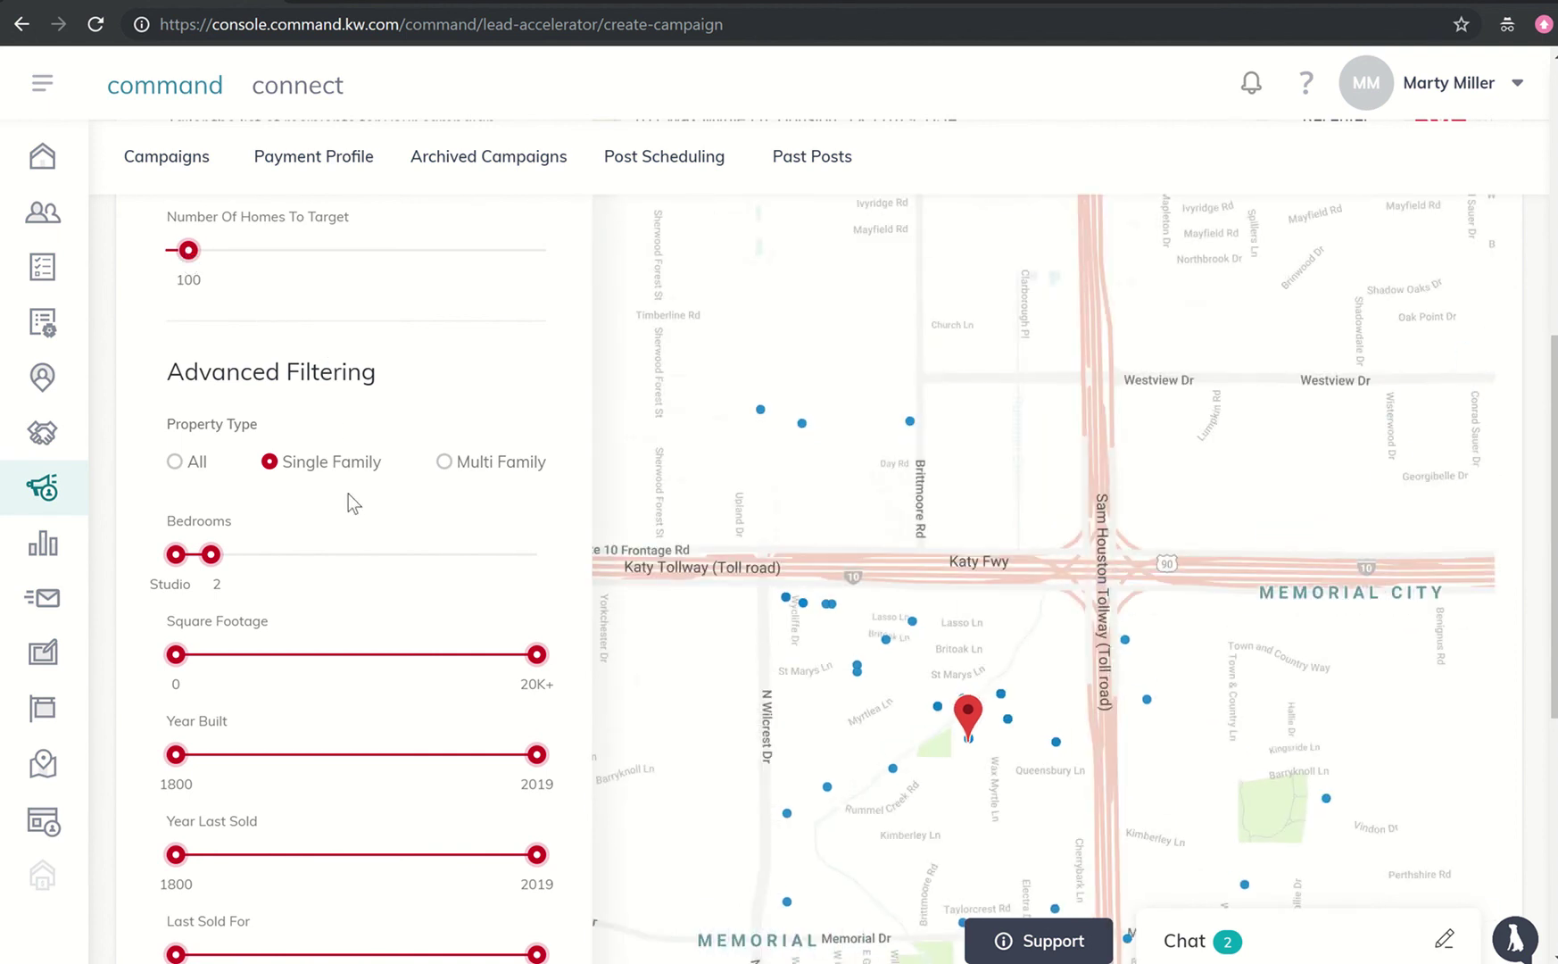
{"action": "scroll", "coordinate": [348, 496], "scroll_direction": "down", "scroll_amount": 2}
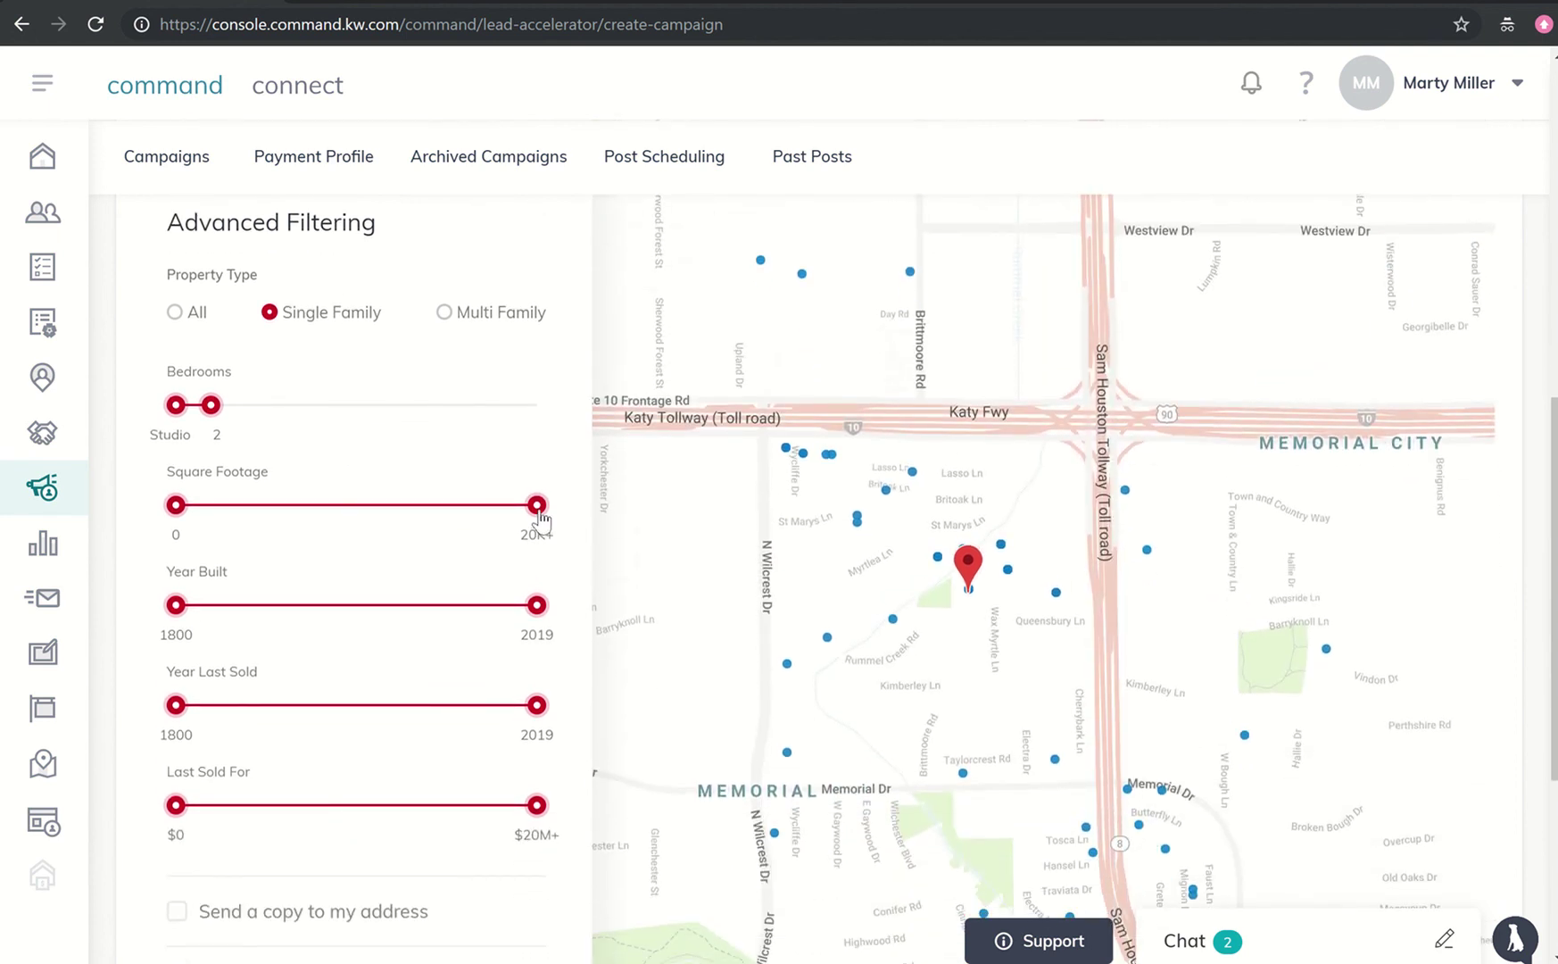
- Cap square footage at 994, year last sold at 2012 and last sale price at $298.1K, bringing the total to $99.00
{"action": "left_click_drag", "start_coordinate": [538, 512], "coordinate": [188, 501]}
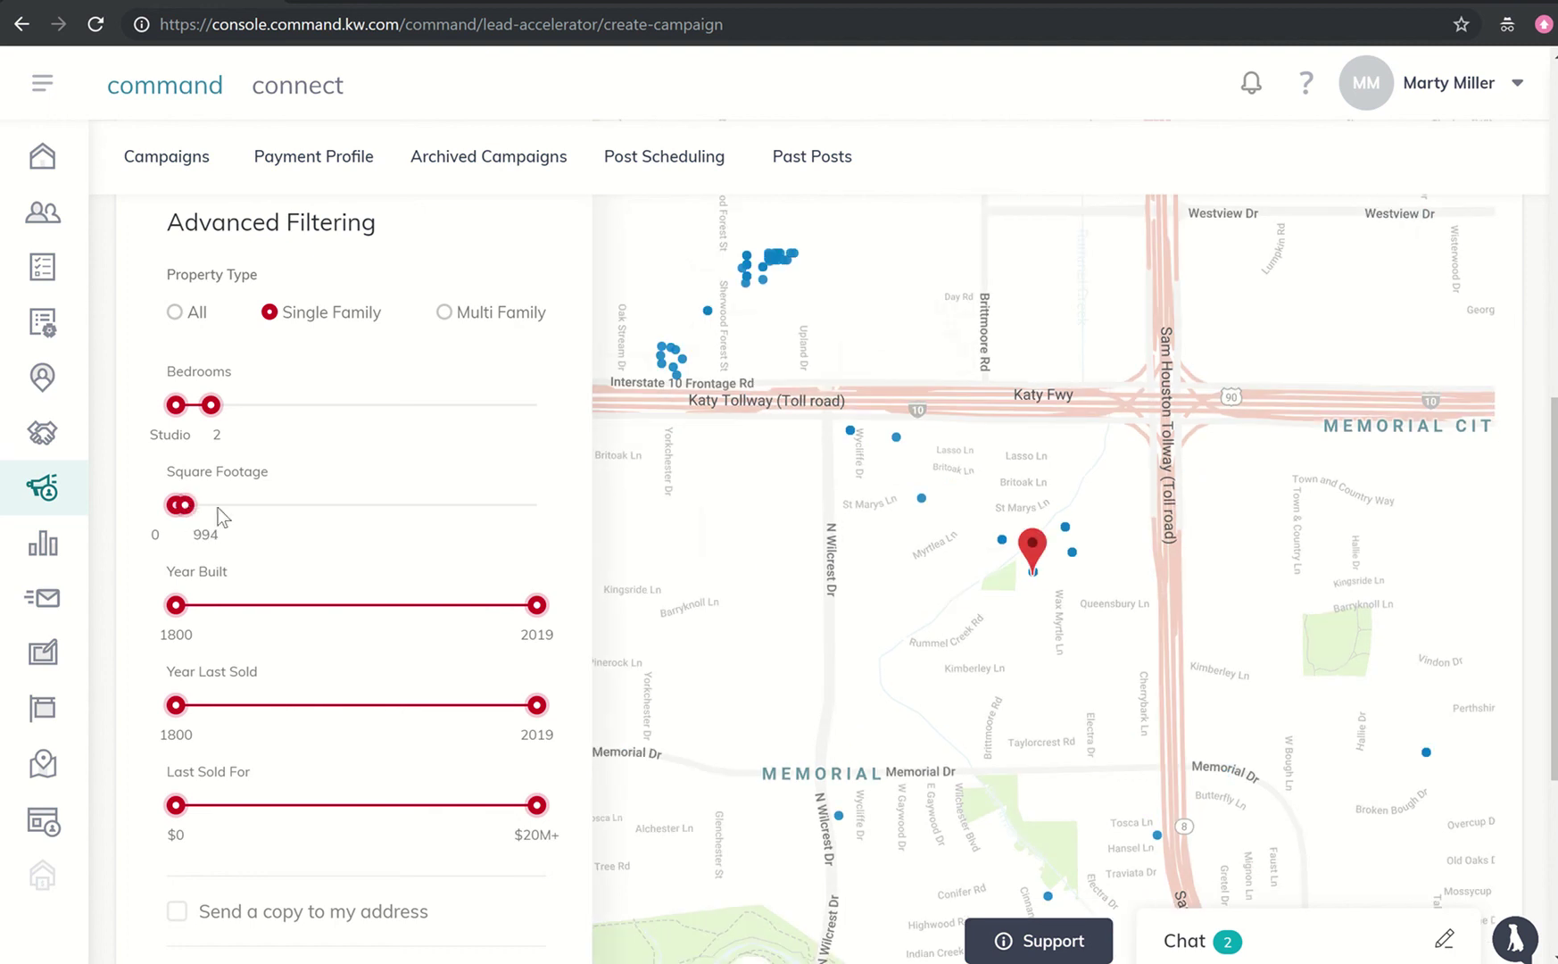
{"action": "scroll", "coordinate": [259, 522], "scroll_direction": "down", "scroll_amount": 1}
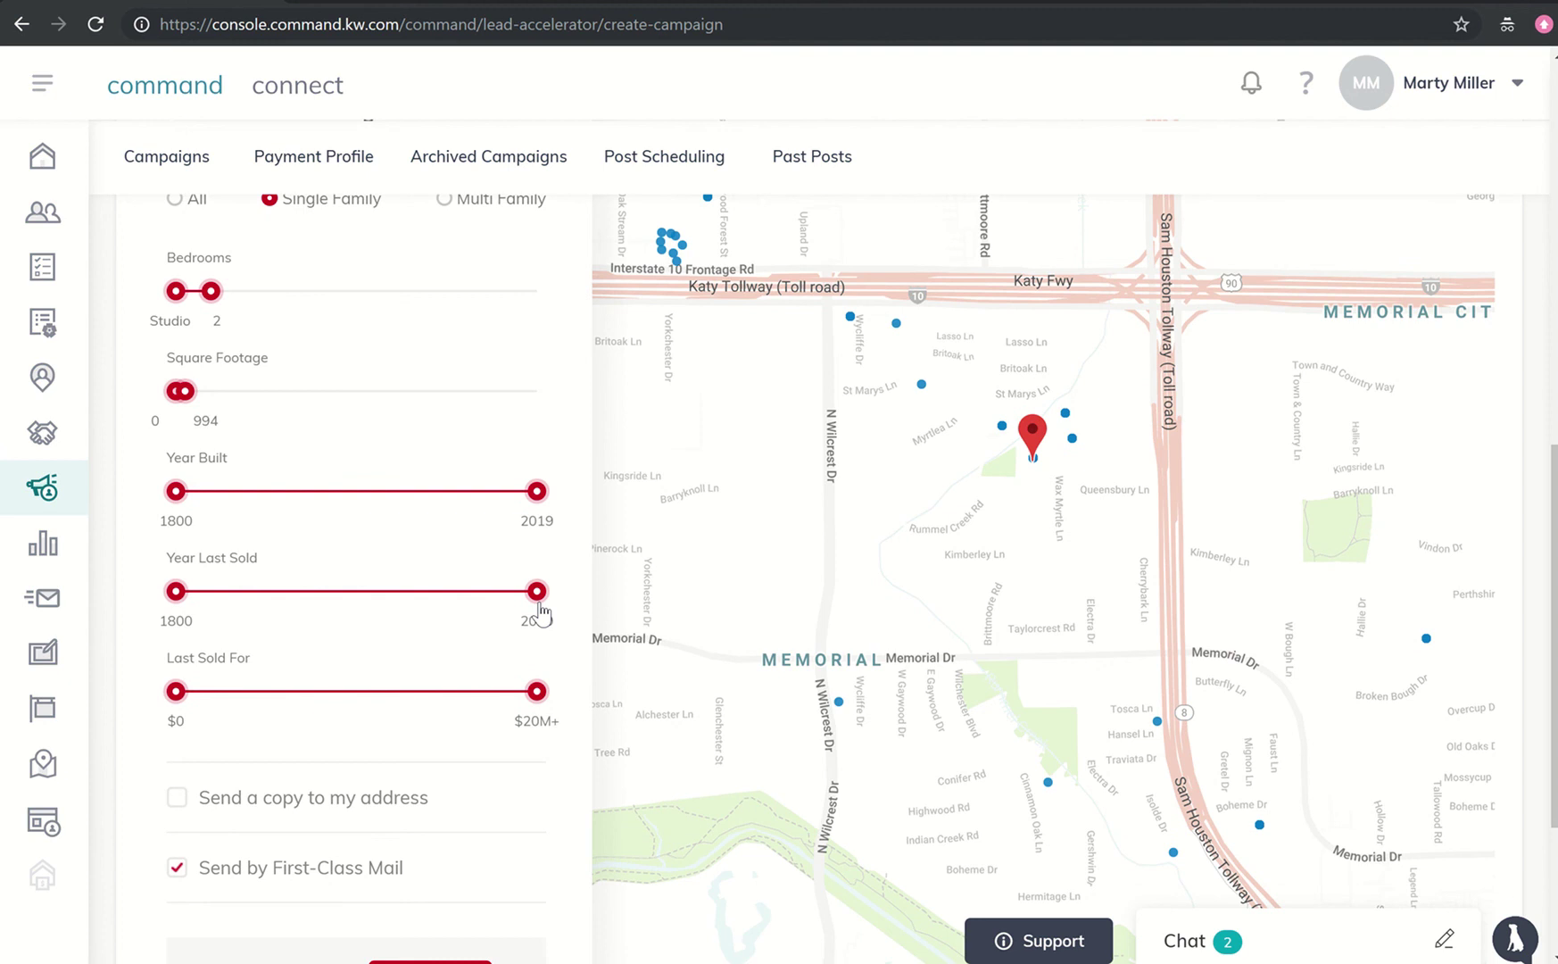
{"action": "left_click_drag", "start_coordinate": [537, 605], "coordinate": [457, 639]}
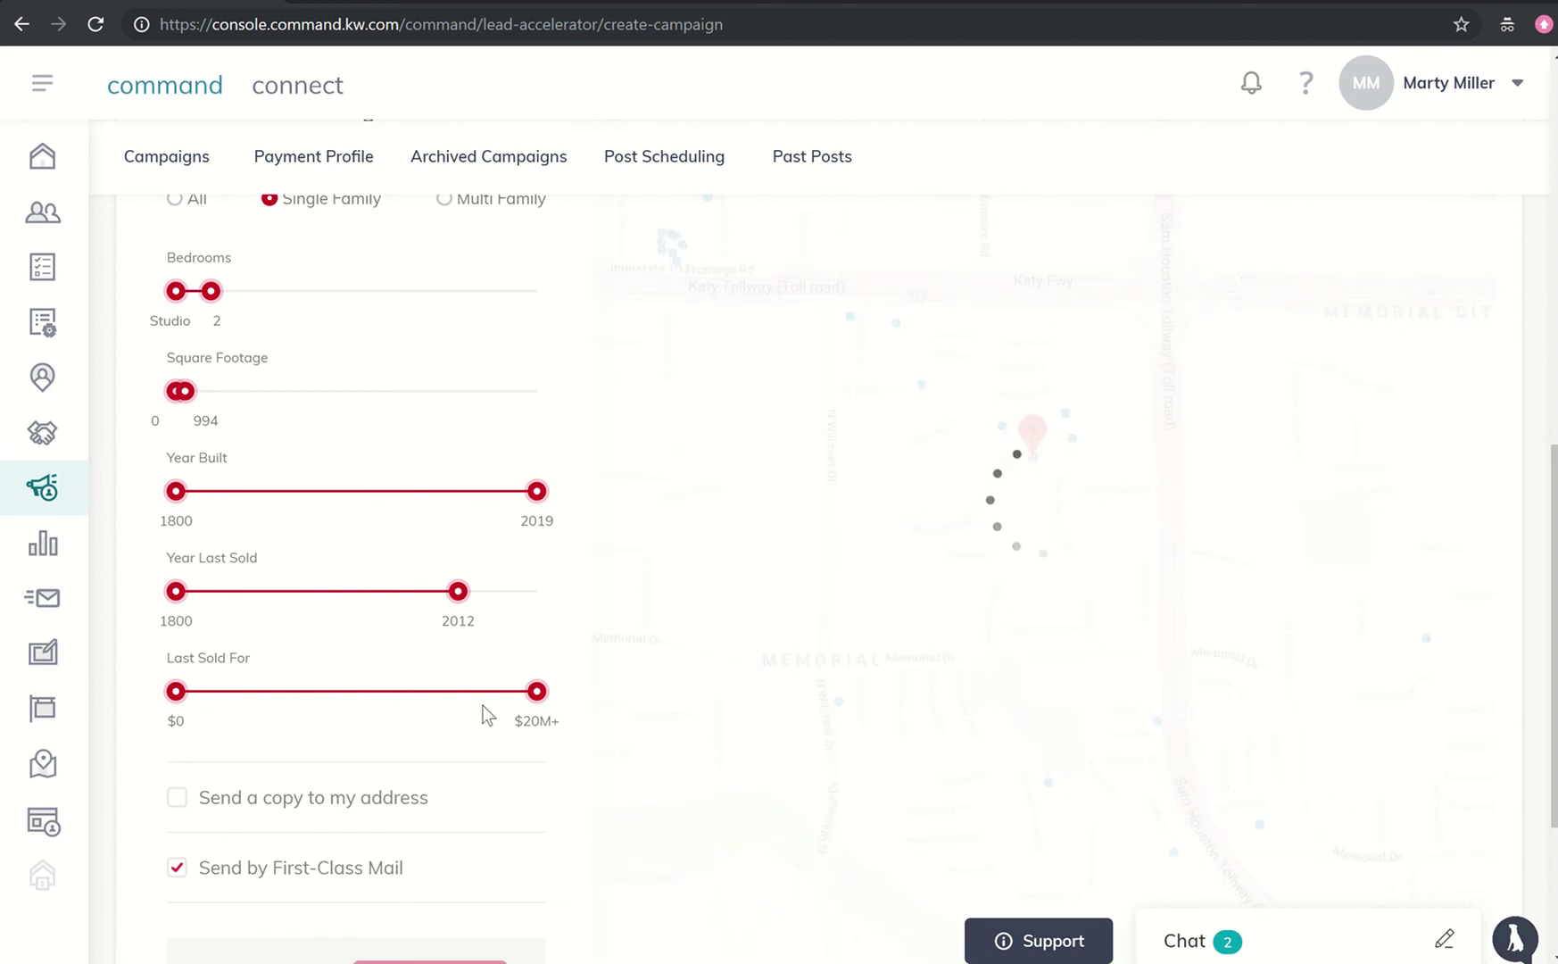
{"action": "left_click_drag", "start_coordinate": [536, 703], "coordinate": [220, 737]}
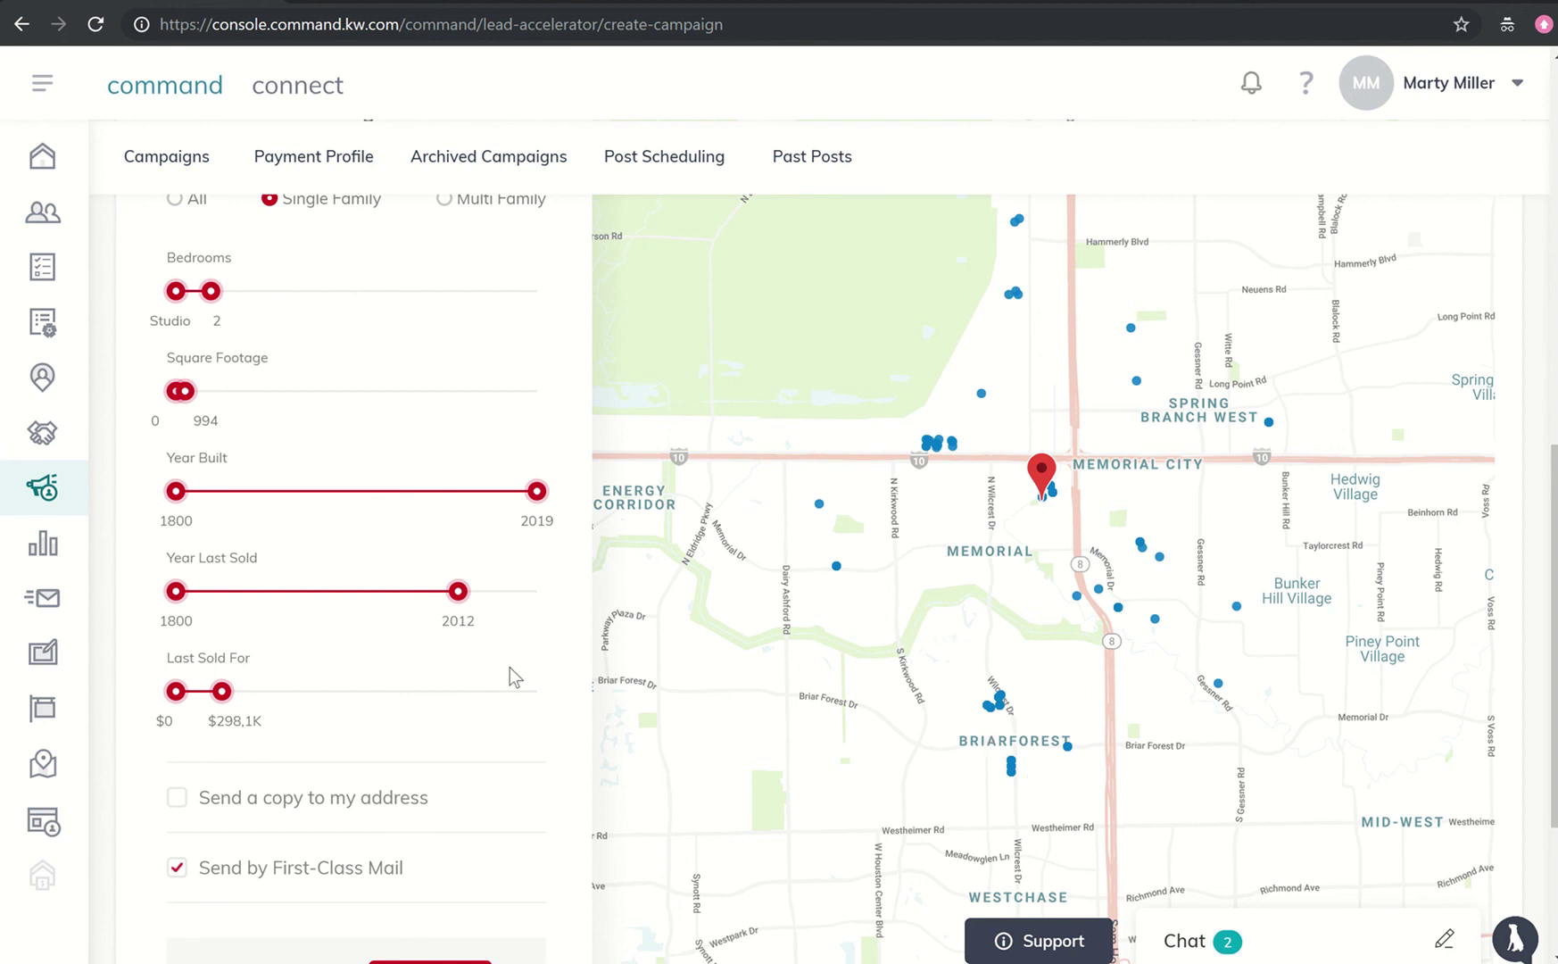
{"action": "scroll", "coordinate": [510, 668], "scroll_direction": "down", "scroll_amount": 2}
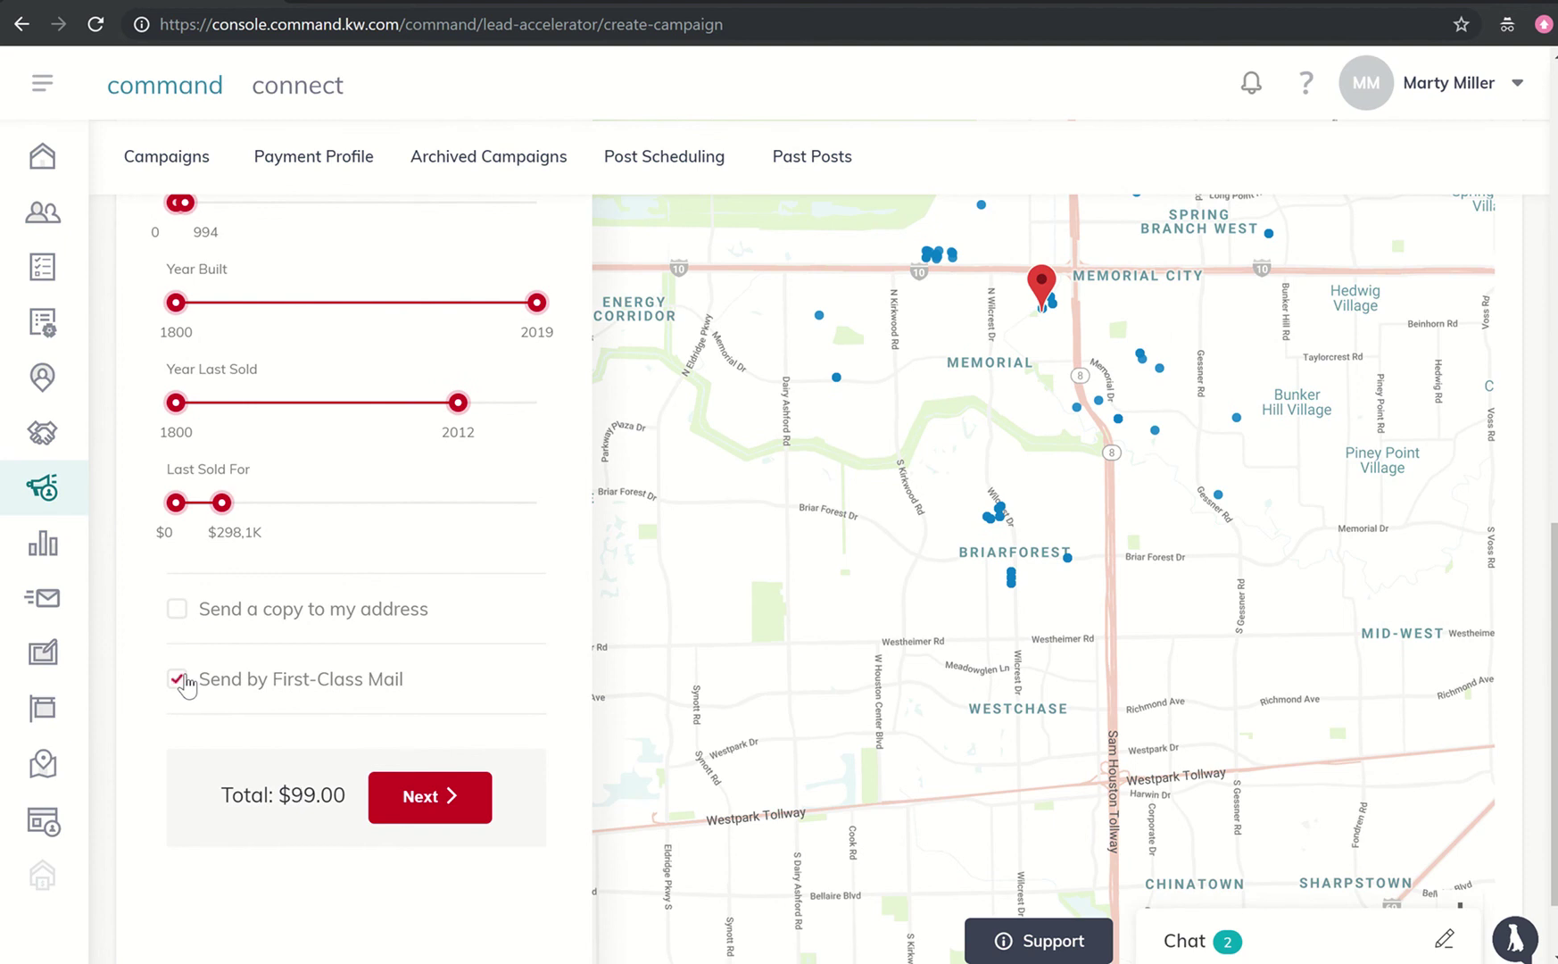
- Add a copy to your own address and advance to Preview & Payment, showing a $99.99 order total
{"action": "left_click", "coordinate": [178, 616]}
{"action": "left_click", "coordinate": [419, 797]}
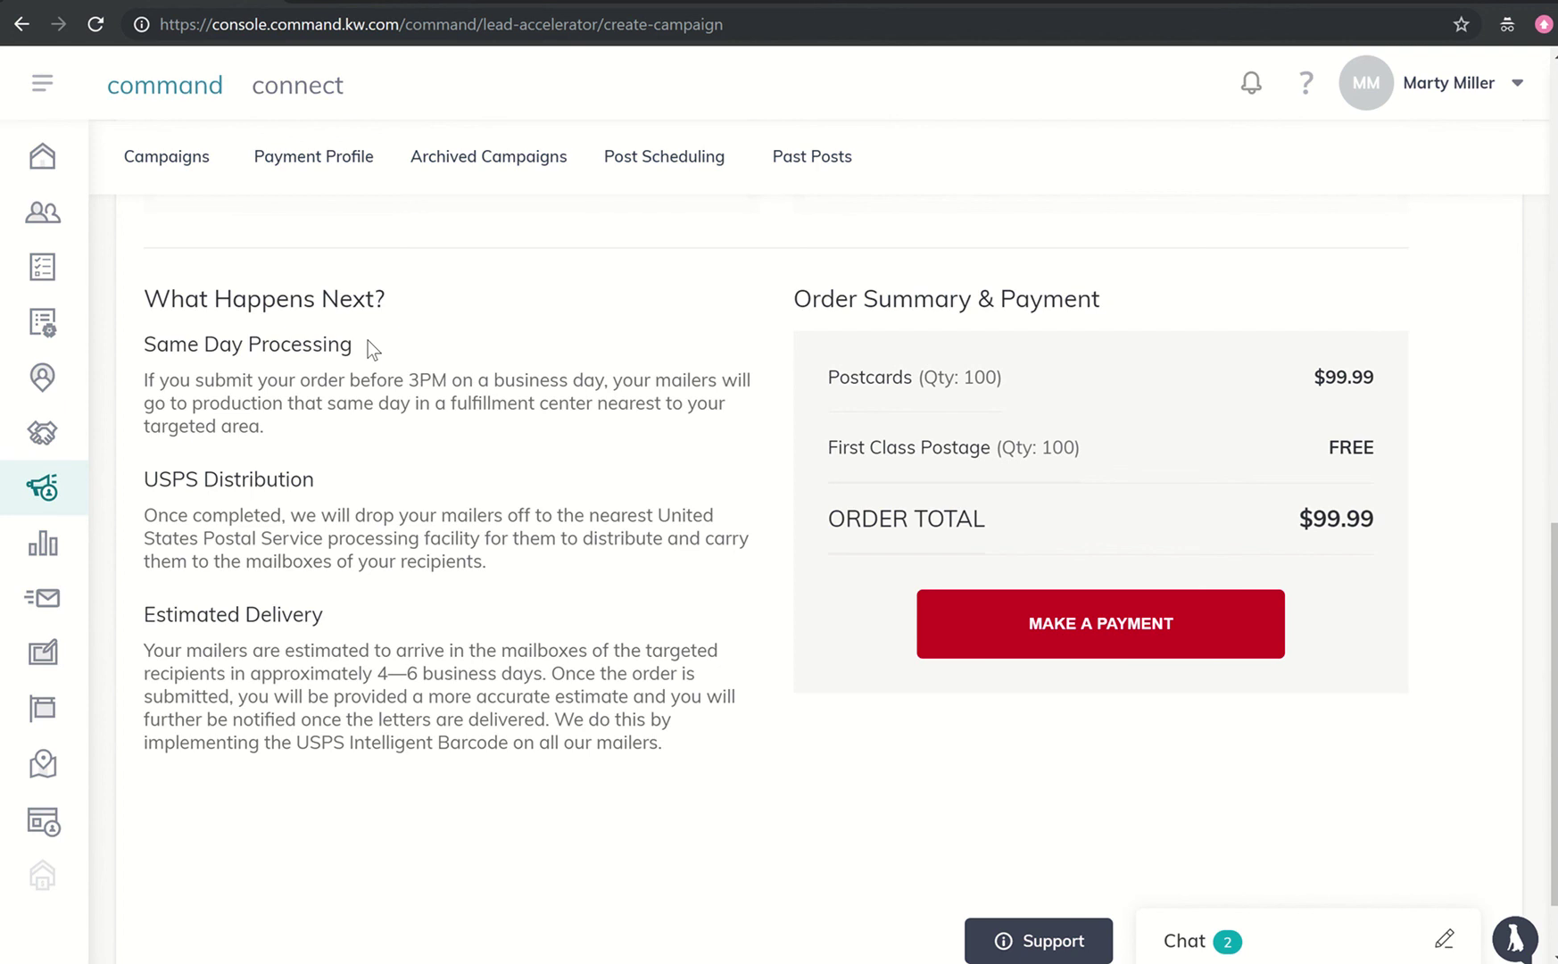
{"action": "scroll", "coordinate": [368, 340], "scroll_direction": "down", "scroll_amount": 4}
{"action": "scroll", "coordinate": [368, 340], "scroll_direction": "up", "scroll_amount": 5}
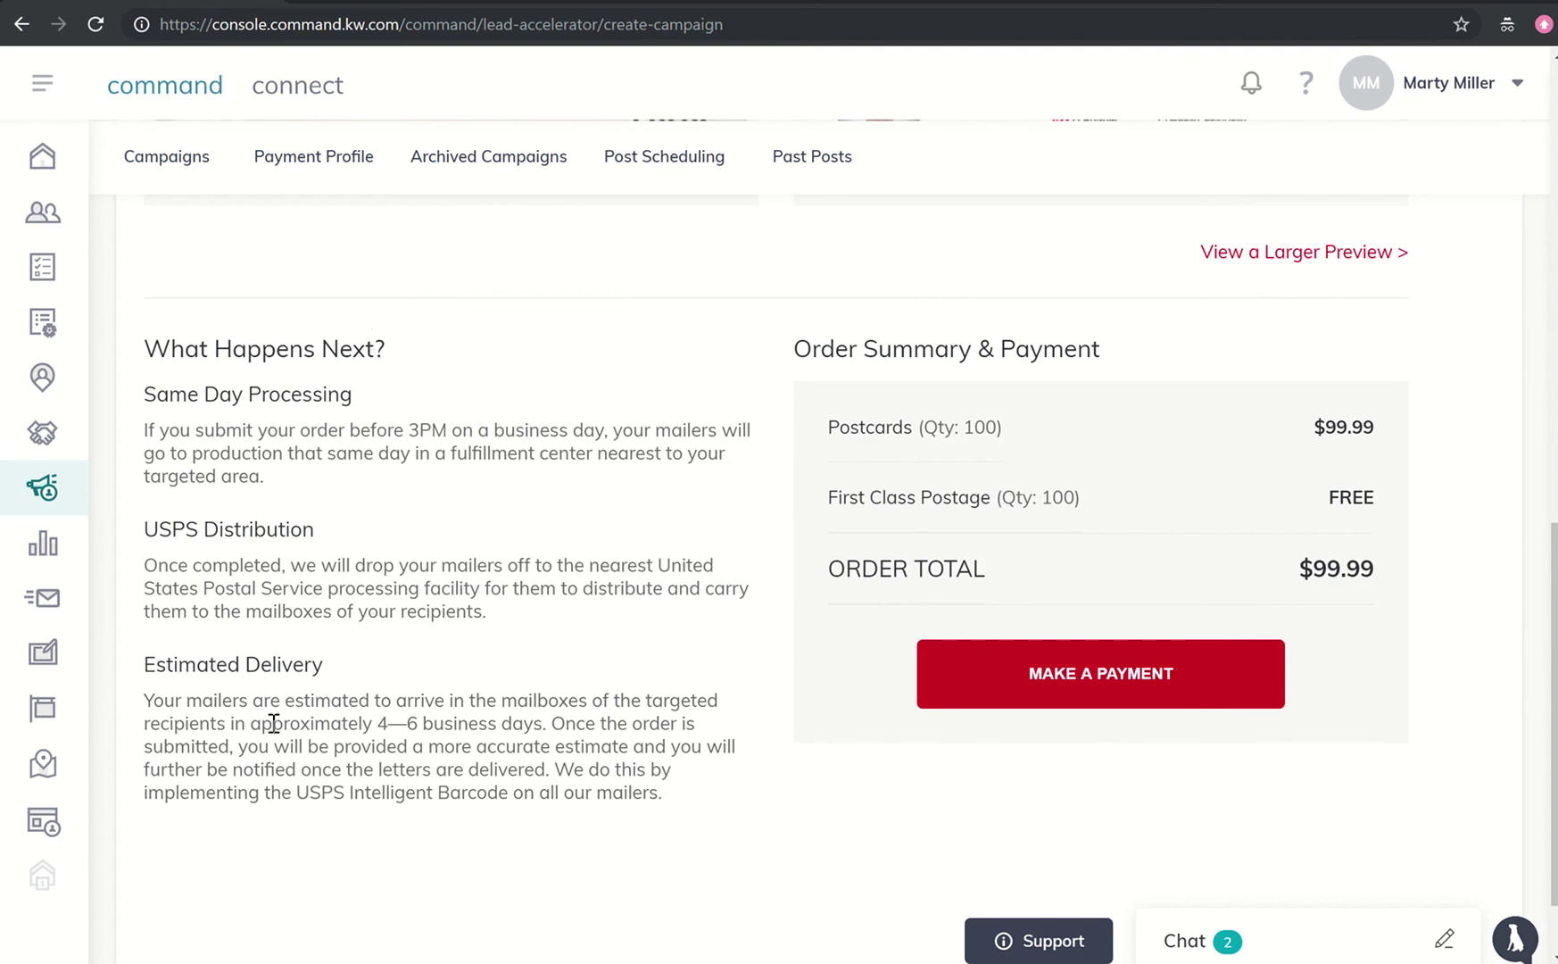
{"action": "scroll", "coordinate": [420, 721], "scroll_direction": "up", "scroll_amount": 6}
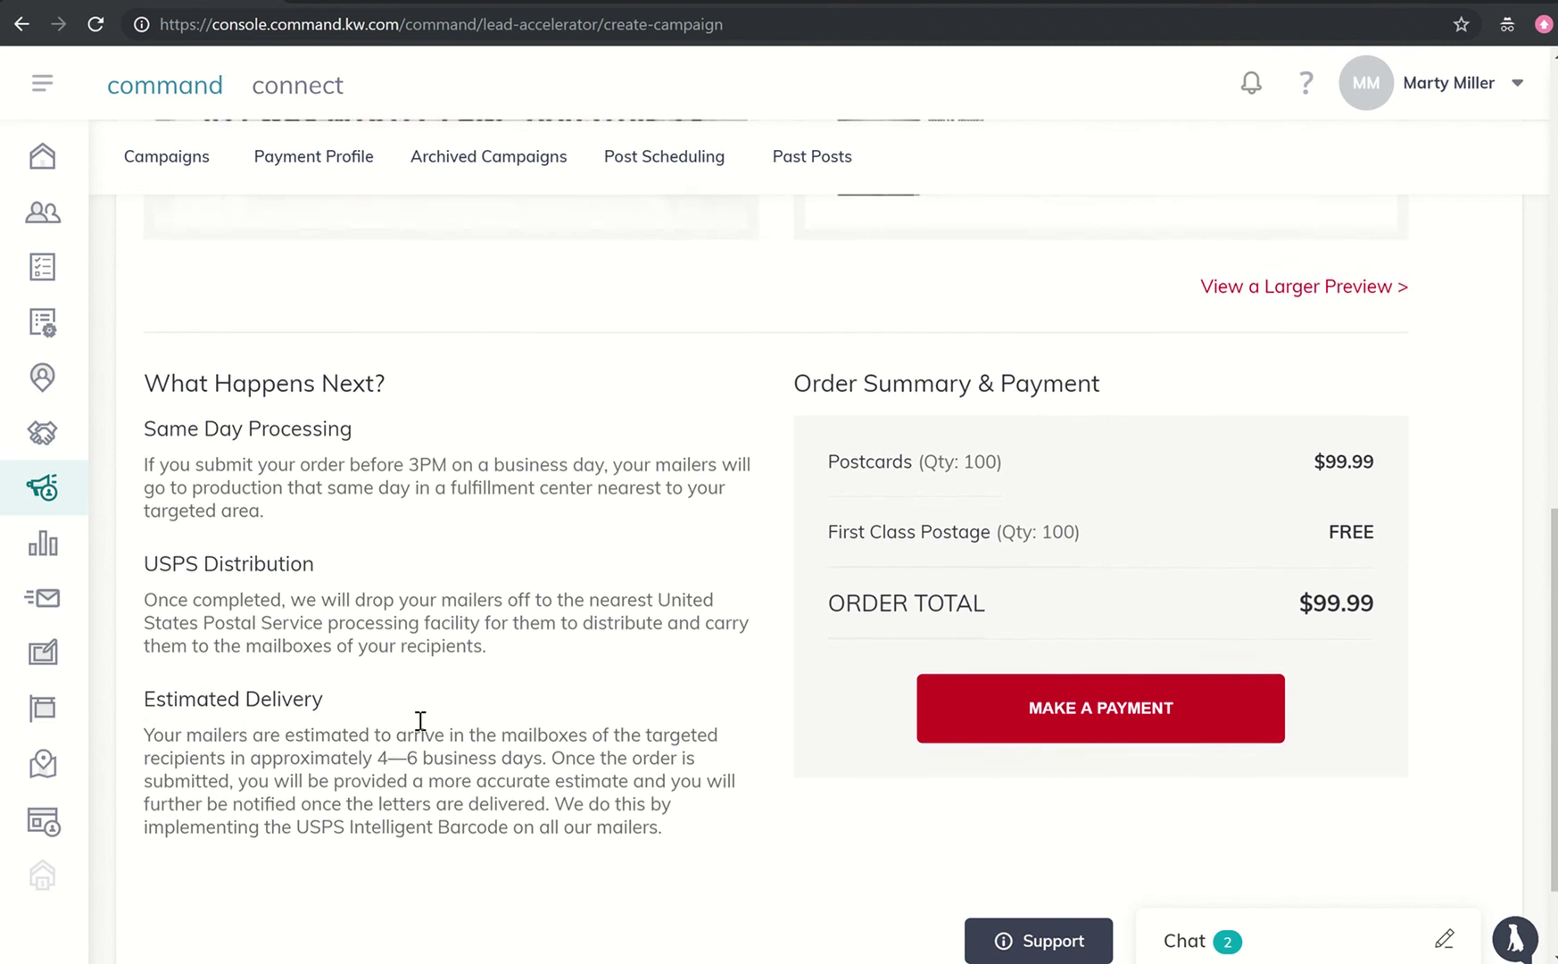
{"action": "scroll", "coordinate": [419, 723], "scroll_direction": "up", "scroll_amount": 1}
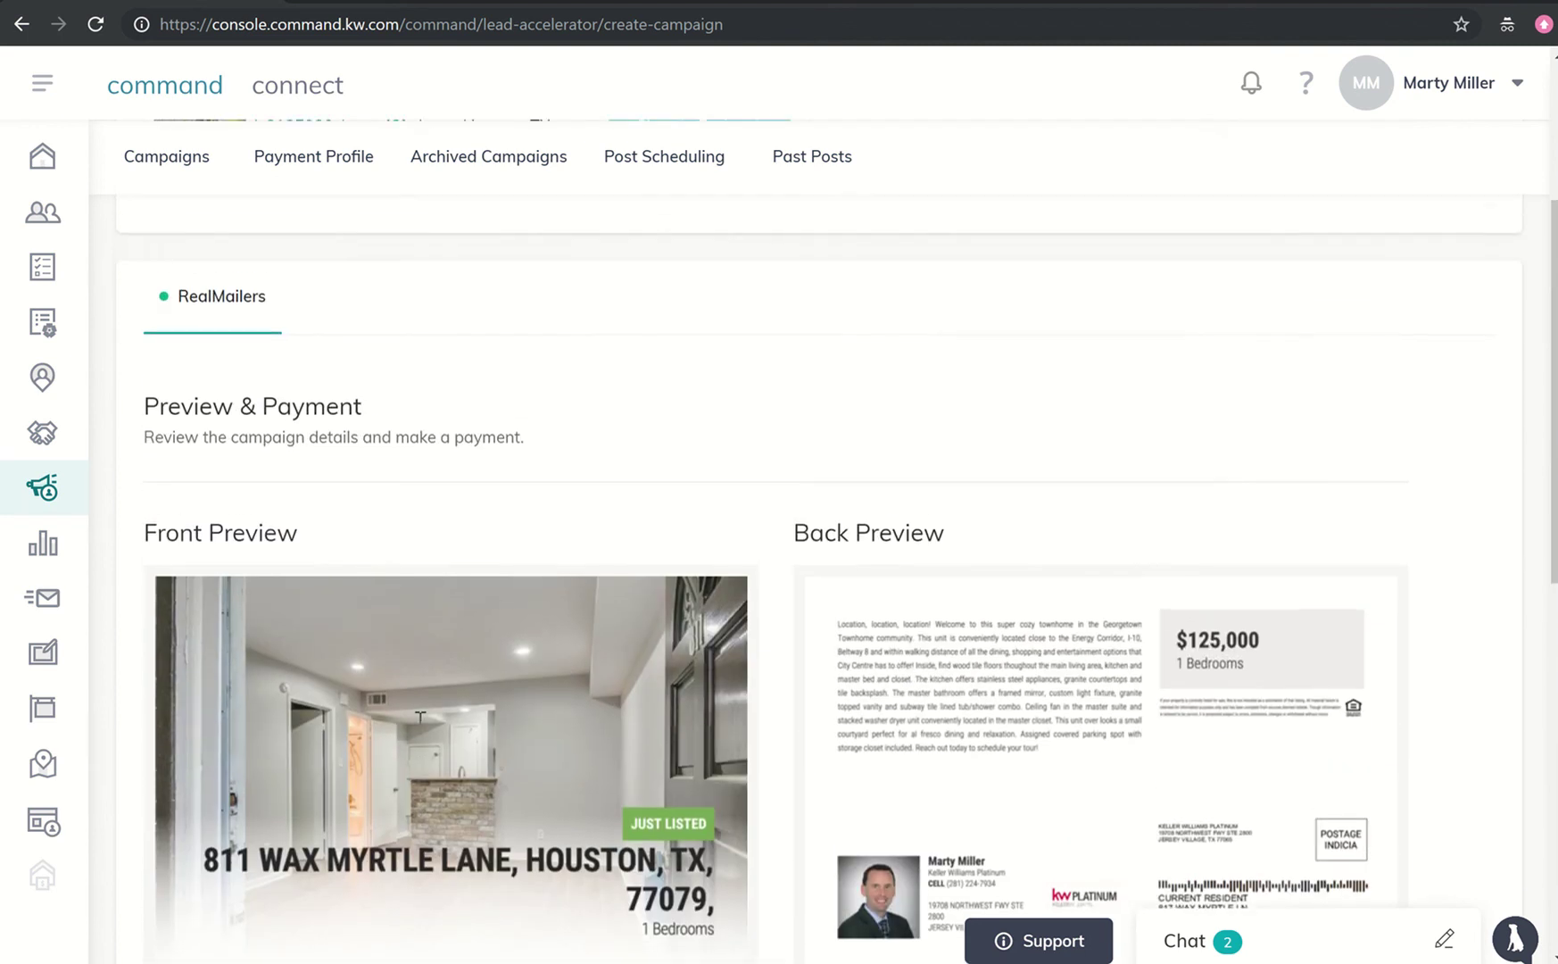
{"action": "scroll", "coordinate": [420, 723], "scroll_direction": "down", "scroll_amount": 2}
{"action": "scroll", "coordinate": [421, 721], "scroll_direction": "down", "scroll_amount": 1}
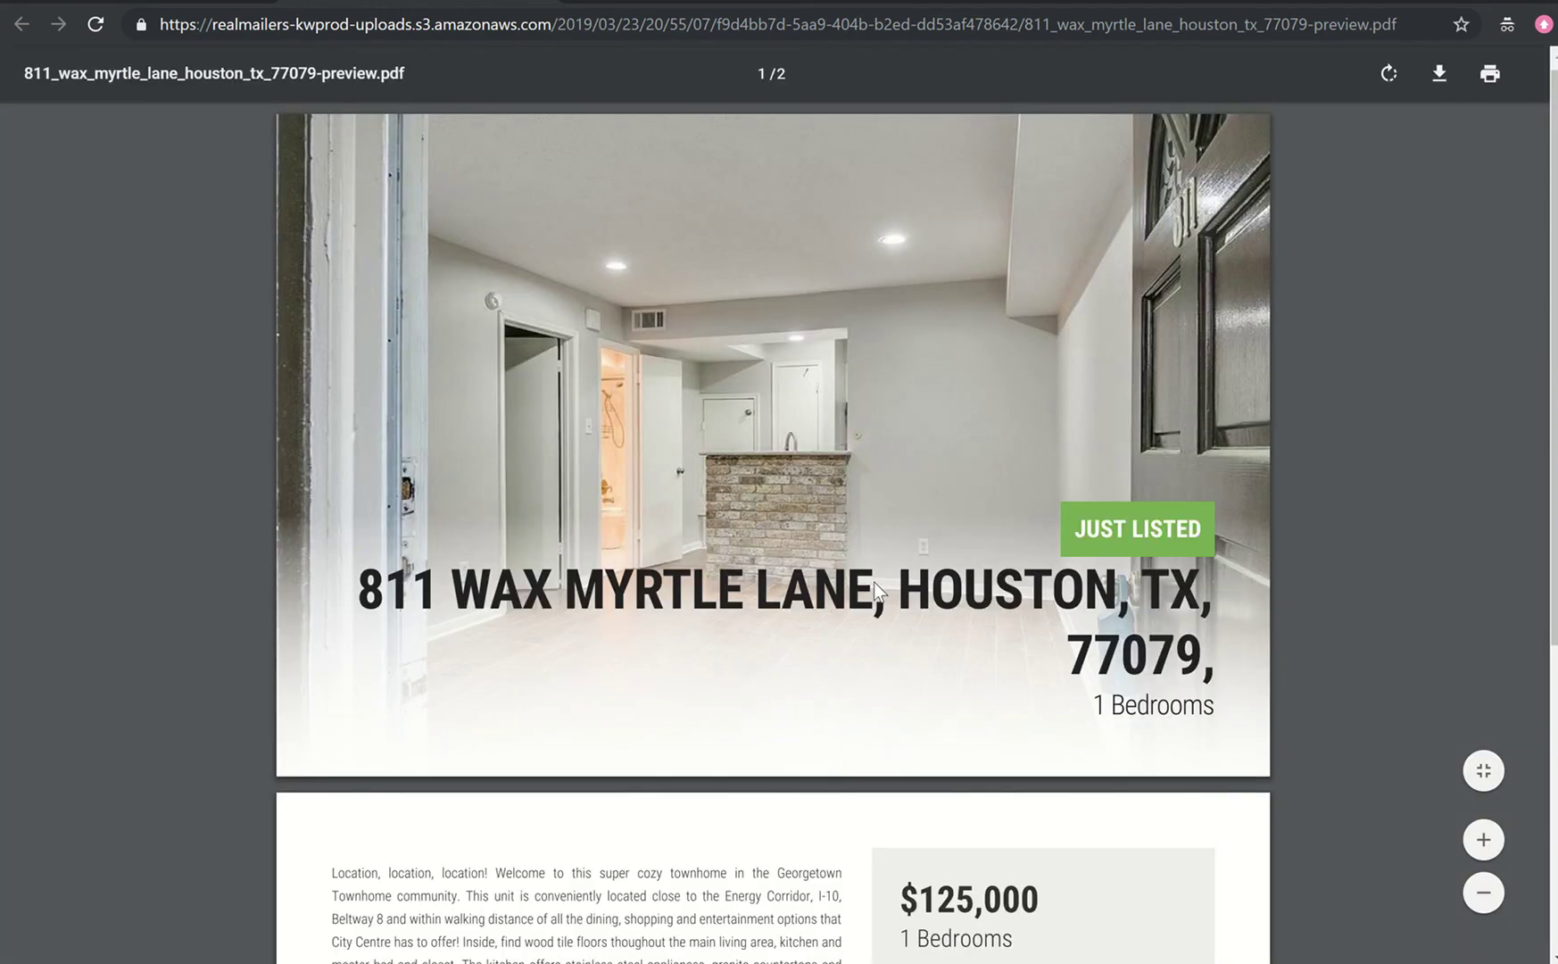
{"action": "scroll", "coordinate": [874, 582], "scroll_direction": "down", "scroll_amount": 3}
{"action": "scroll", "coordinate": [873, 582], "scroll_direction": "down", "scroll_amount": 3}
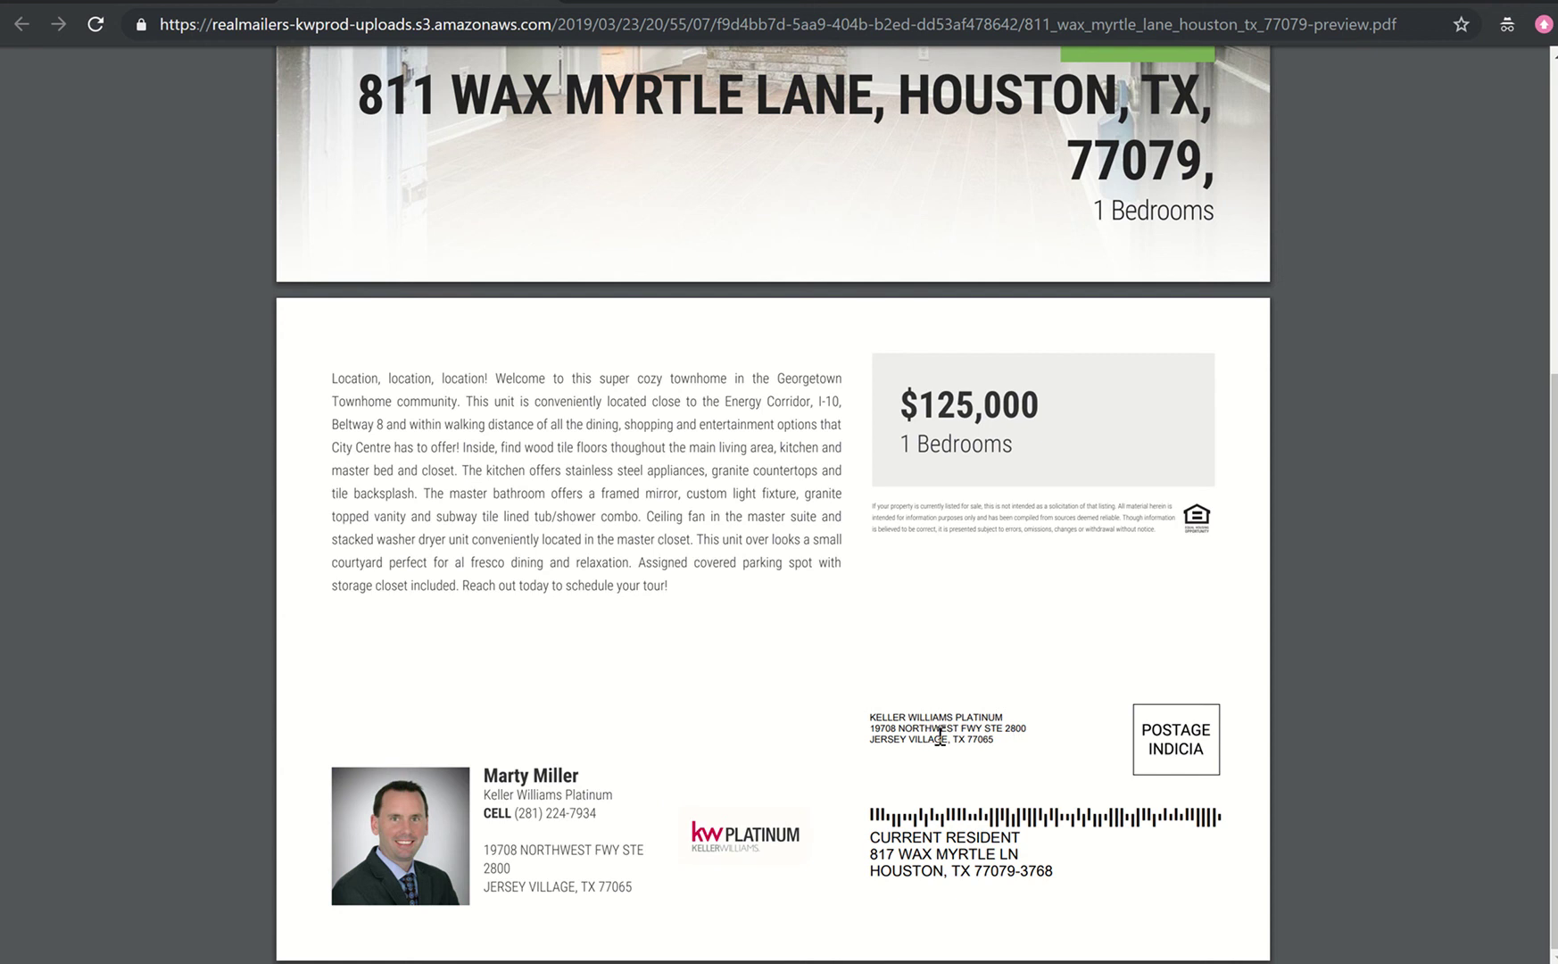
{"action": "scroll", "coordinate": [937, 735], "scroll_direction": "up", "scroll_amount": 3}
{"action": "scroll", "coordinate": [940, 736], "scroll_direction": "up", "scroll_amount": 3}
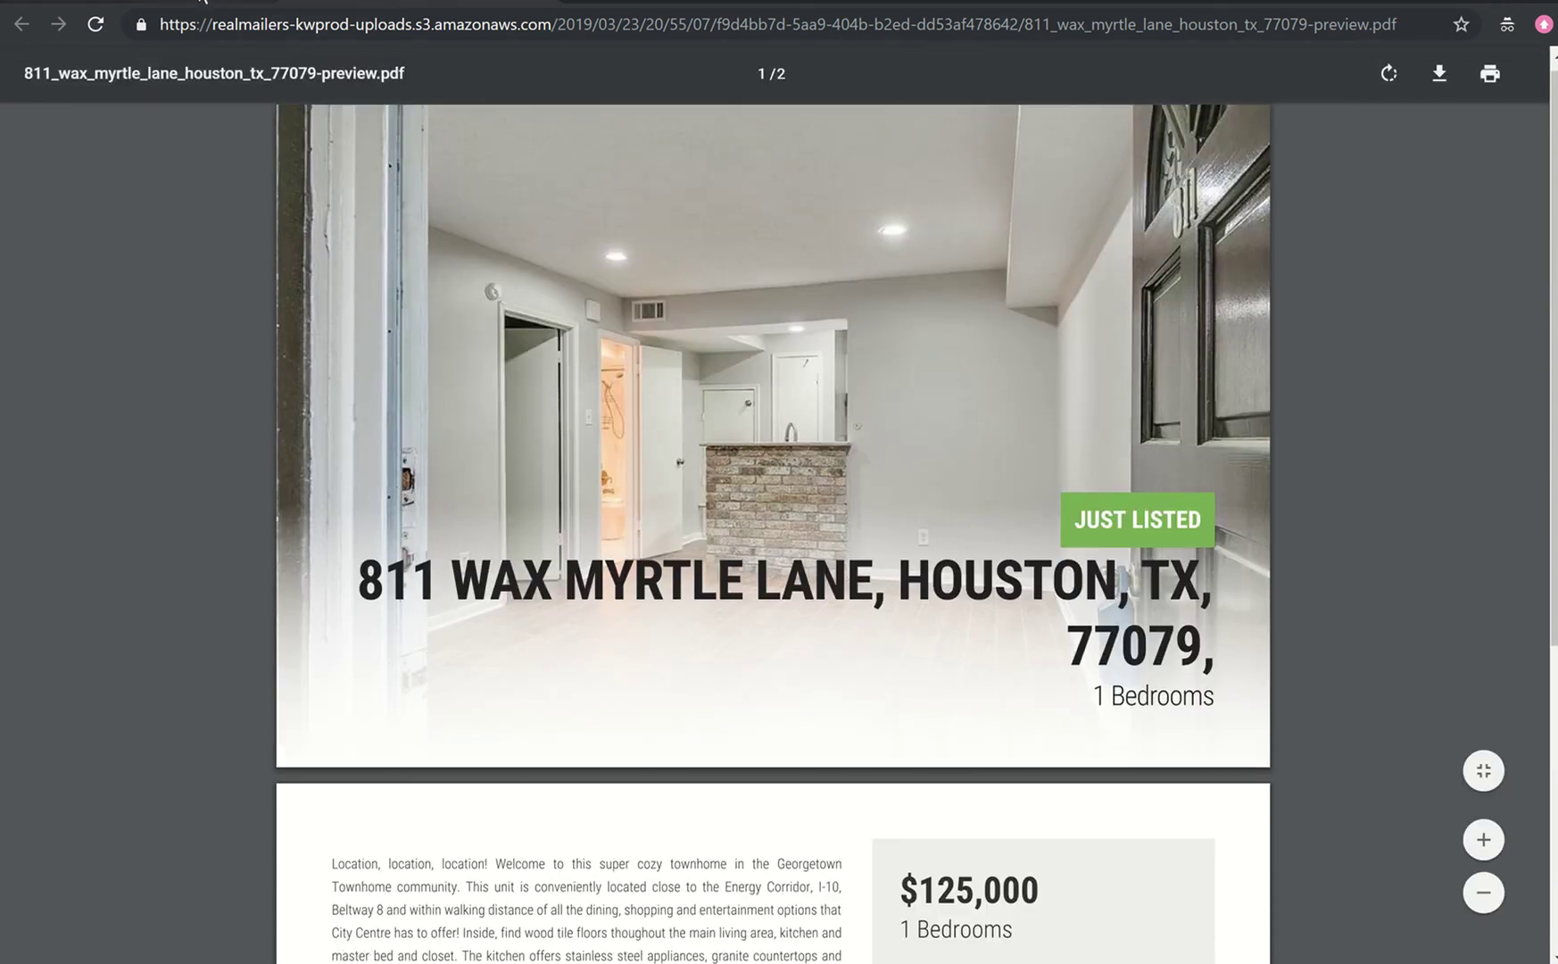
- Go back to the KW Command campaign page and view the Order Summary: 100 postcards, $99.99 total
{"action": "left_click", "coordinate": [212, 6]}
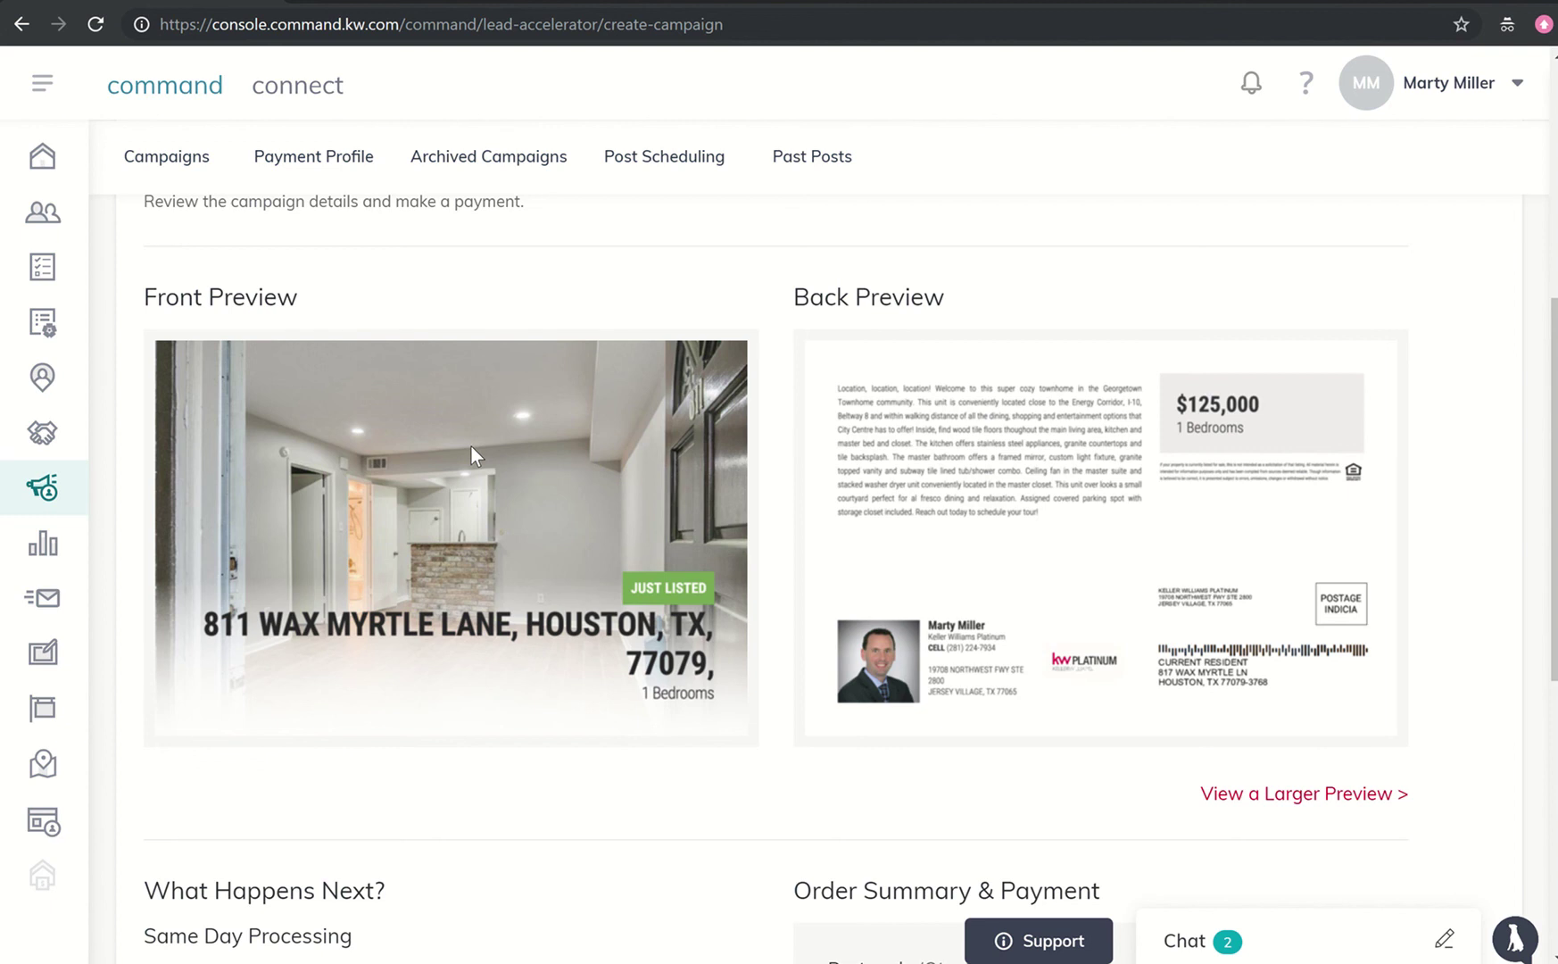
{"action": "scroll", "coordinate": [471, 447], "scroll_direction": "up", "scroll_amount": 2}
{"action": "scroll", "coordinate": [471, 447], "scroll_direction": "down", "scroll_amount": 4}
{"action": "scroll", "coordinate": [472, 447], "scroll_direction": "down", "scroll_amount": 3}
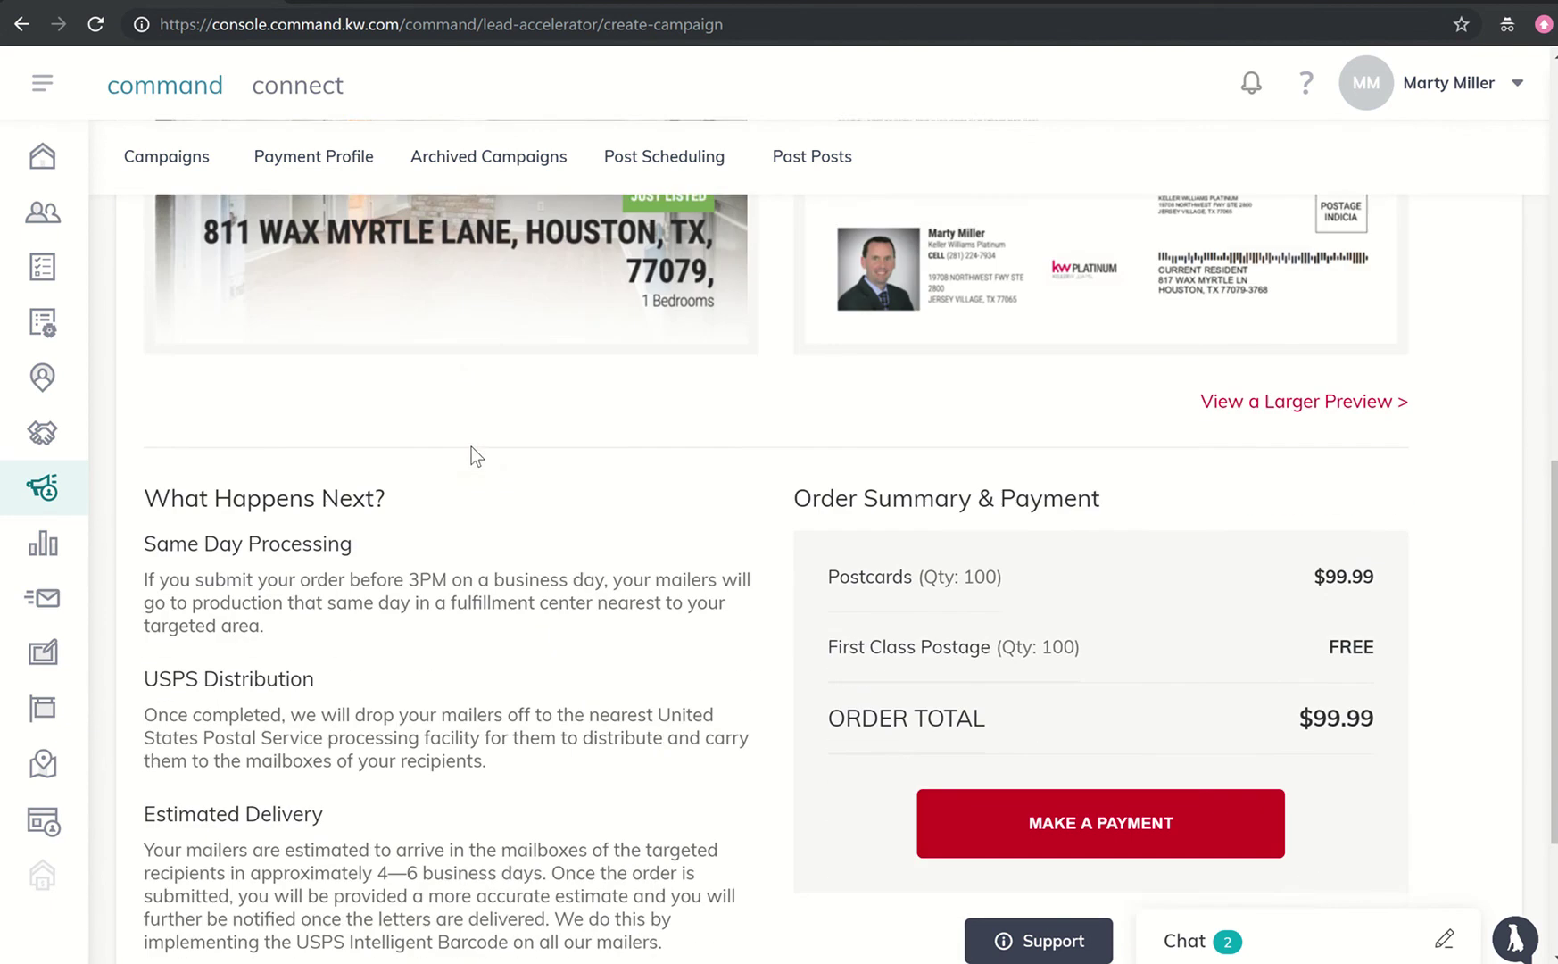